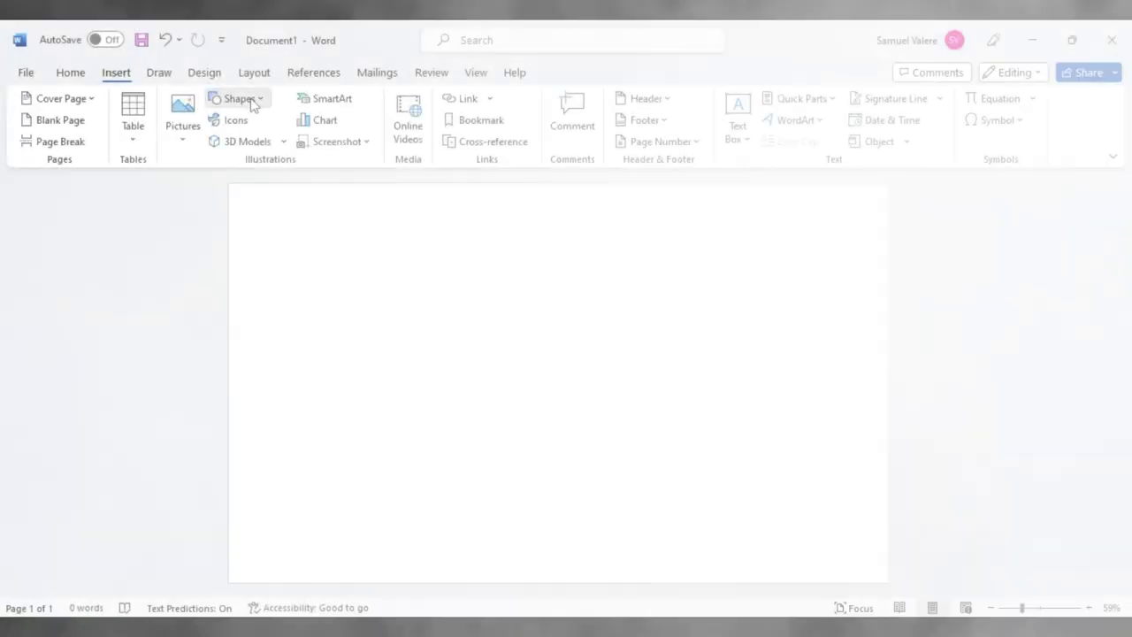
Step: Draw a rectangle over the entire landscape page and fill it light grey instead of blue
click(252, 100)
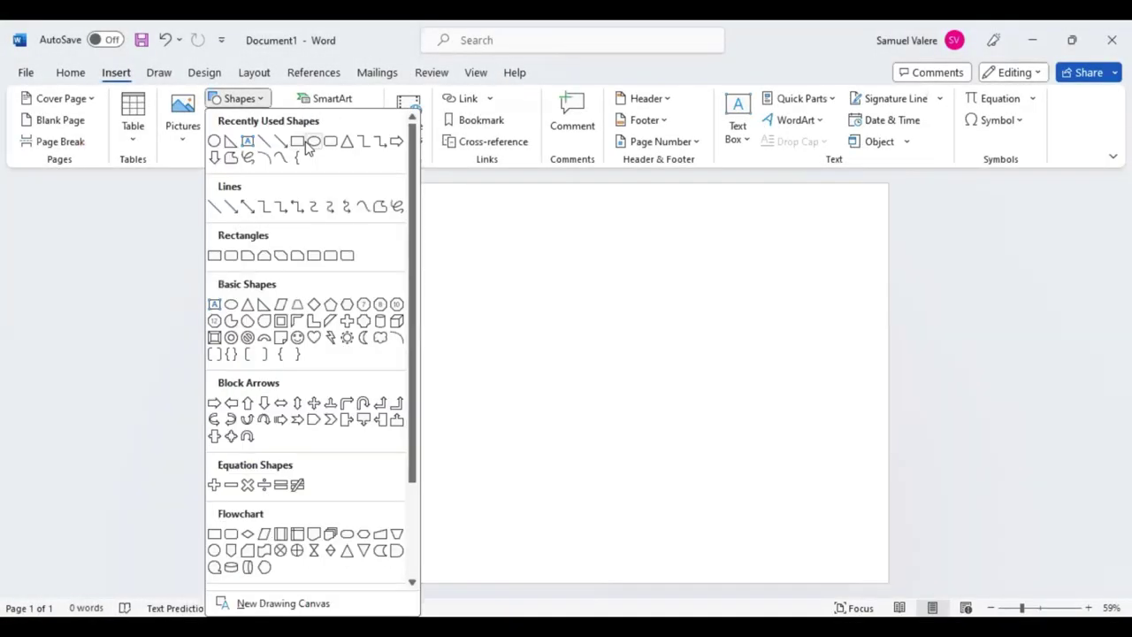
click(298, 142)
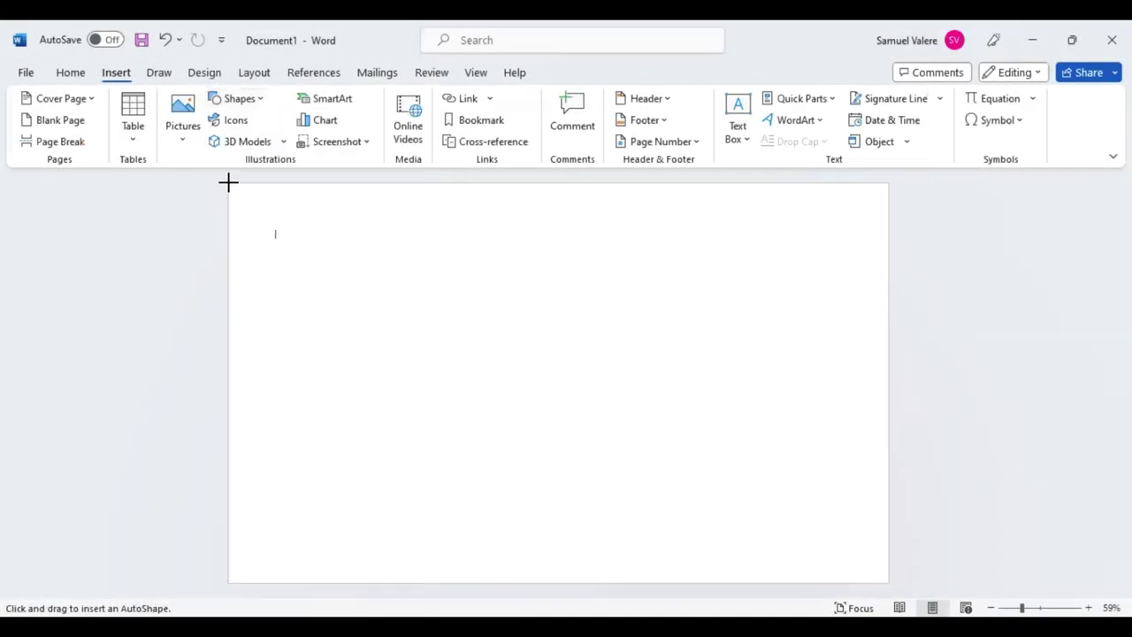
drag(228, 182, 739, 515)
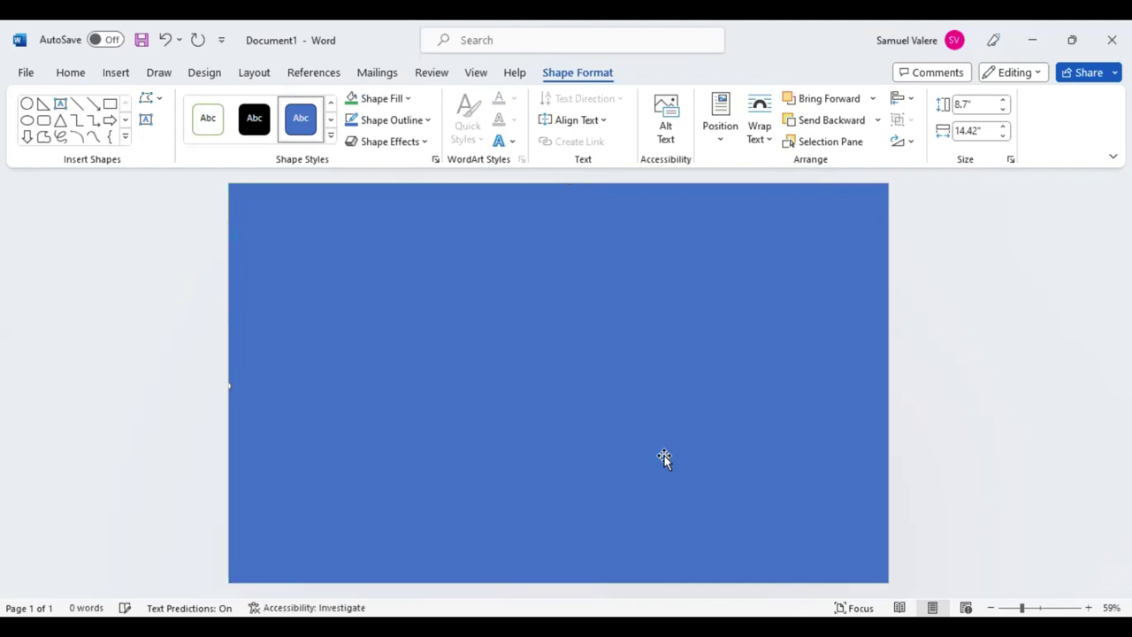
click(409, 99)
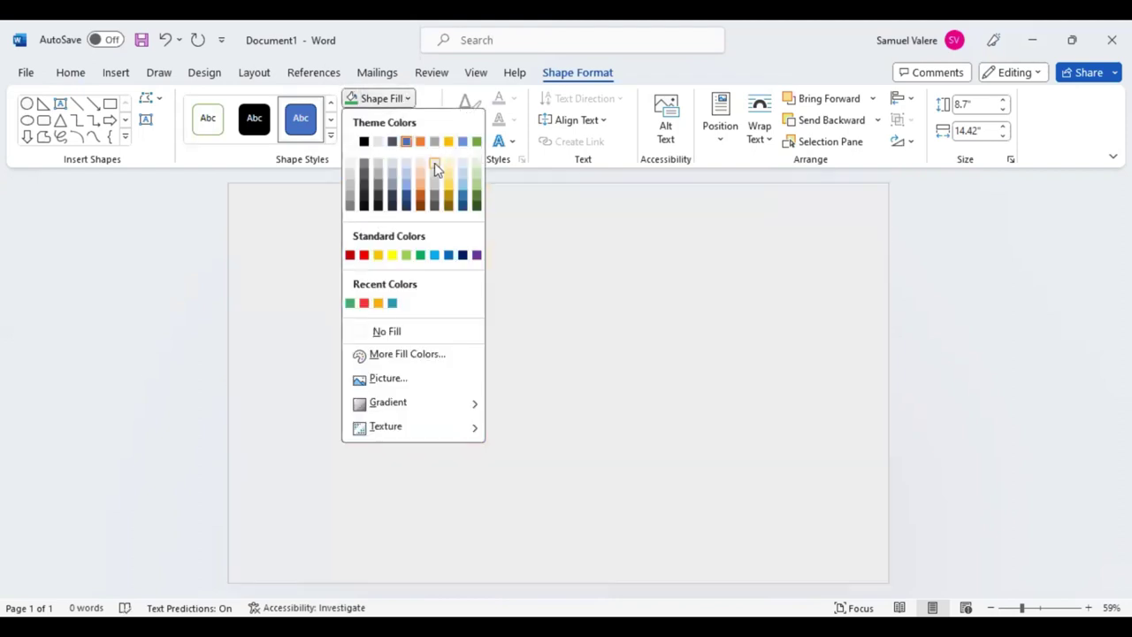
click(435, 167)
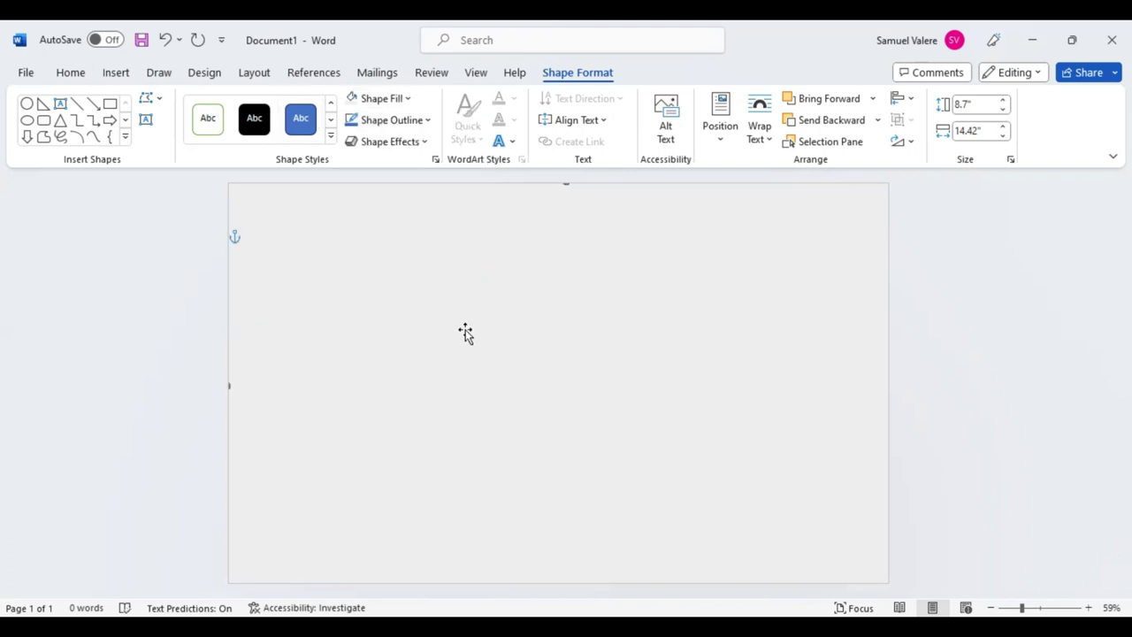
Step: Draw a right triangle across the page and rotate it 90° right twice
click(41, 103)
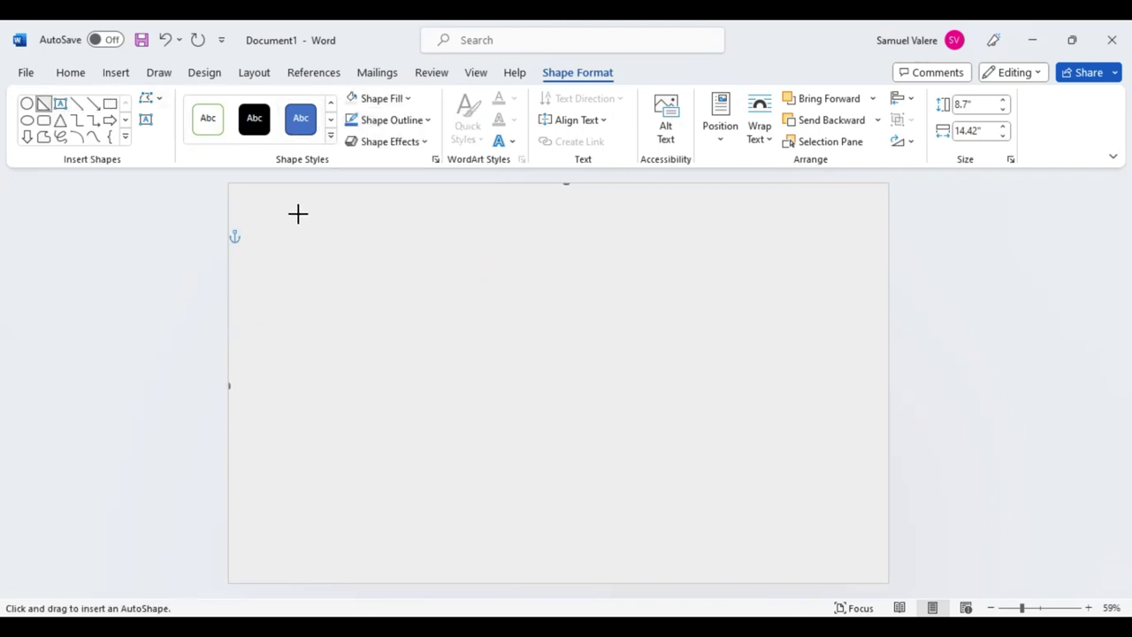
drag(297, 213, 815, 463)
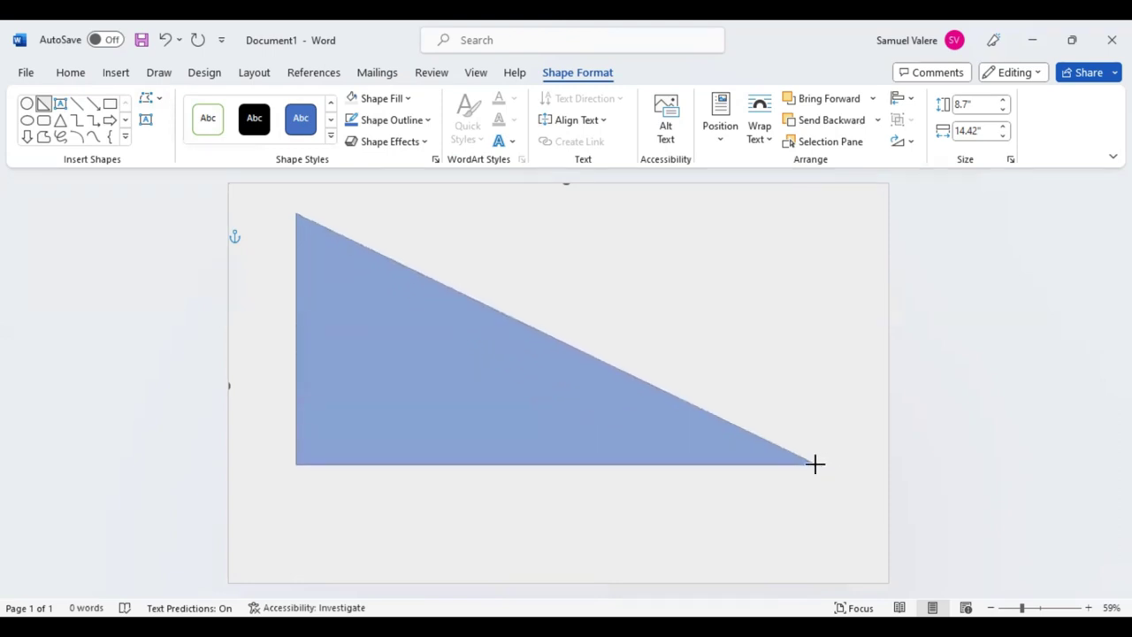
click(904, 141)
click(920, 163)
click(904, 142)
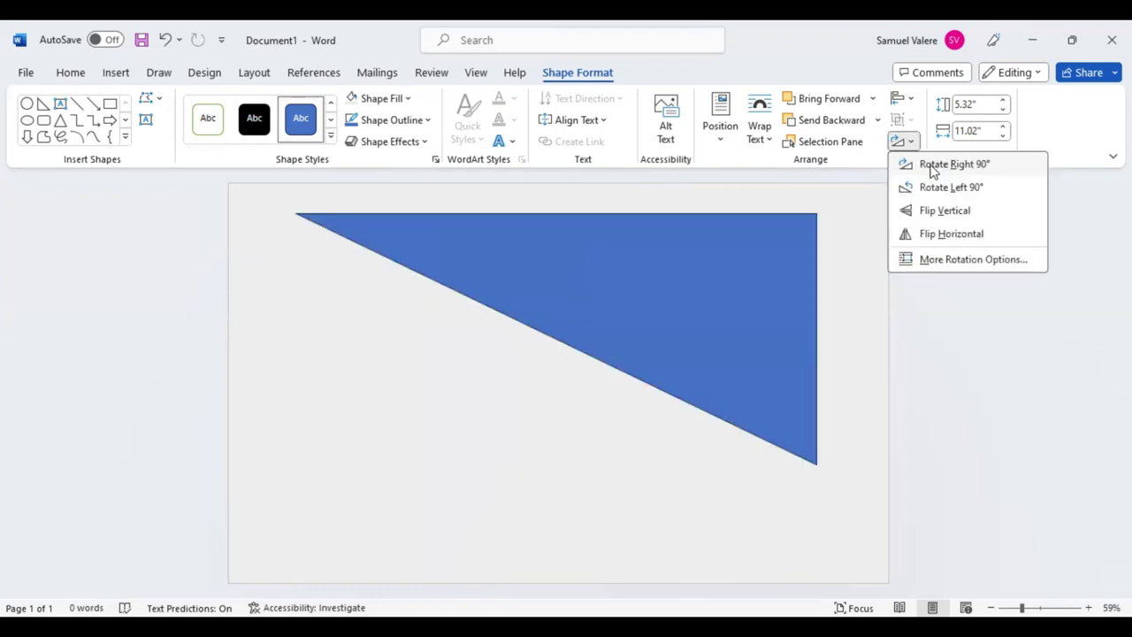
click(752, 308)
Step: Move the triangle to the top-left, stretch it to the right edge, and flatten it into a band
drag(753, 309, 597, 263)
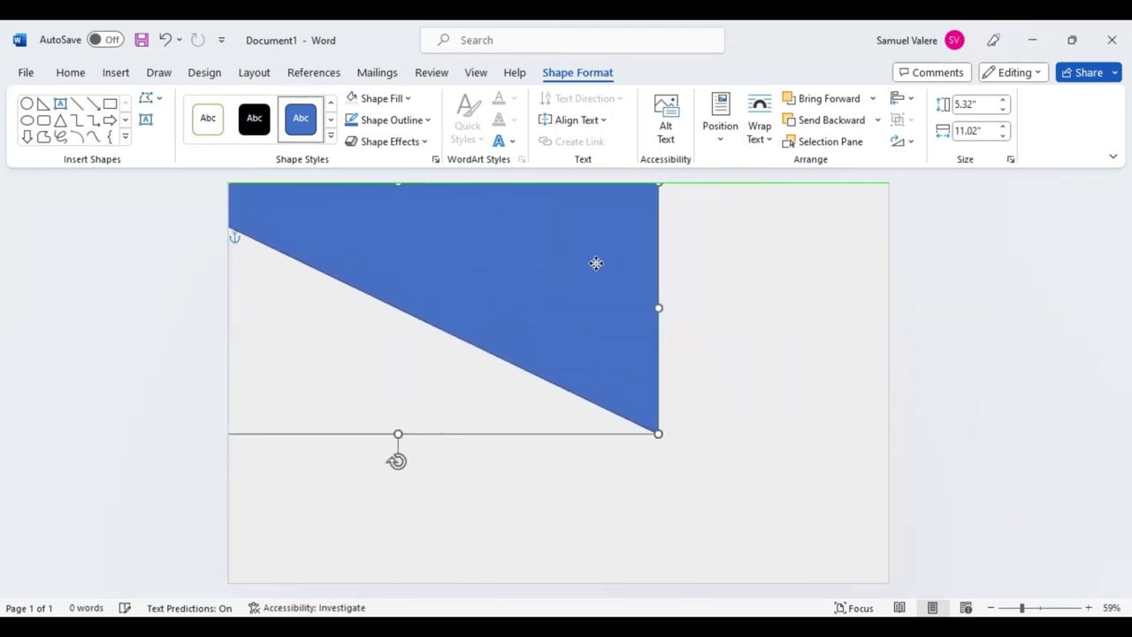
drag(658, 307, 887, 307)
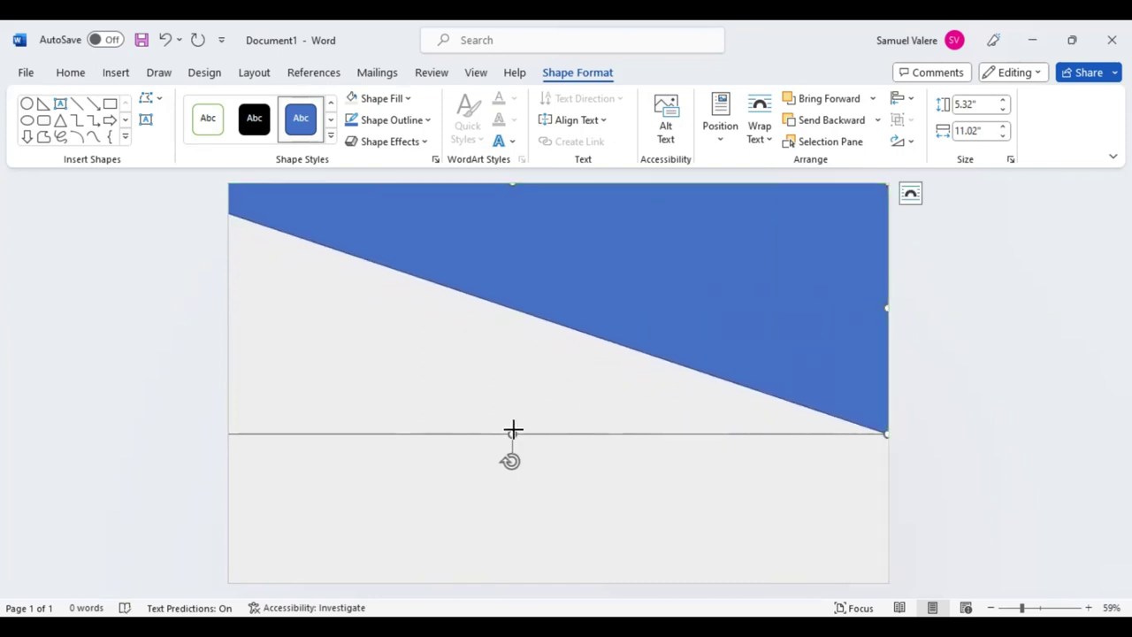
drag(513, 430, 554, 264)
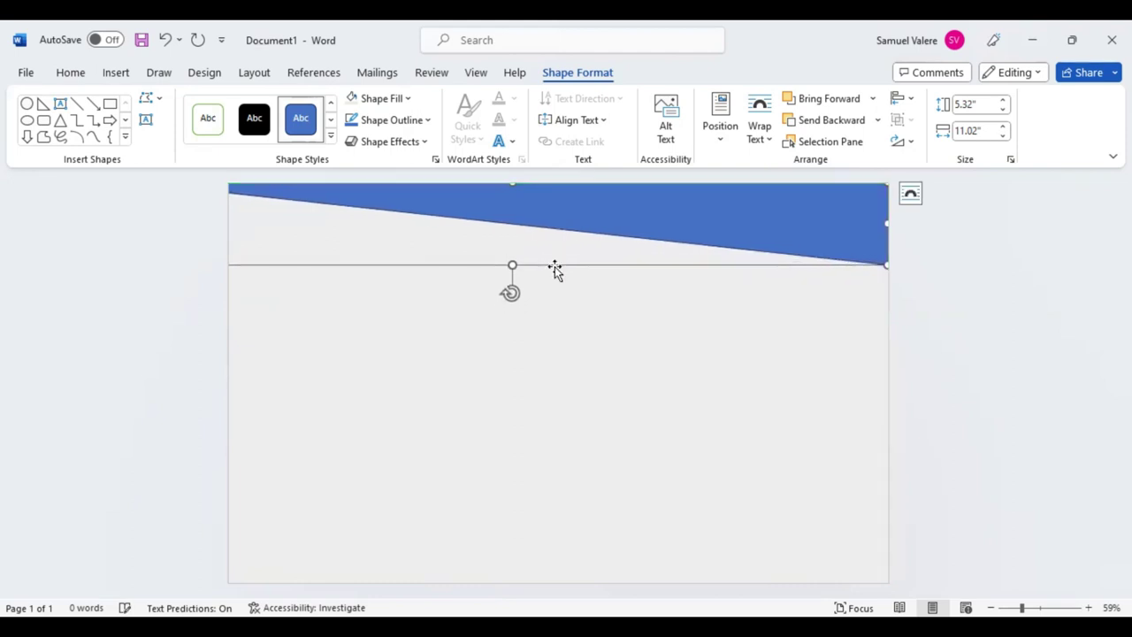
Step: Remove the band's outline, fit it to the page edges, and add a deeper 2.53" duplicate
click(429, 121)
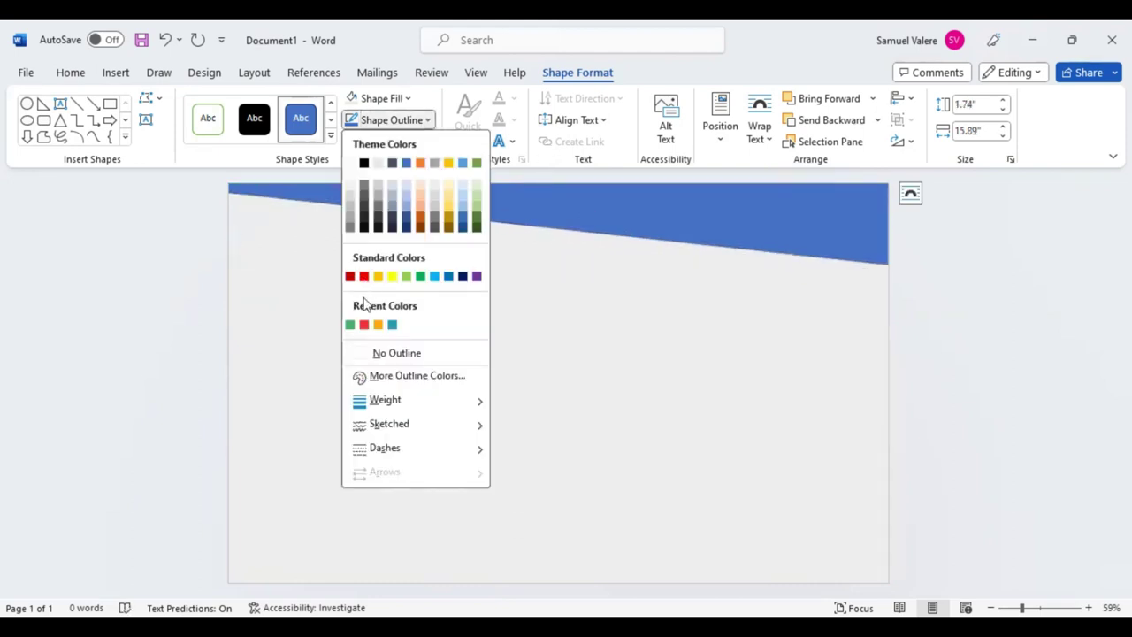
click(359, 354)
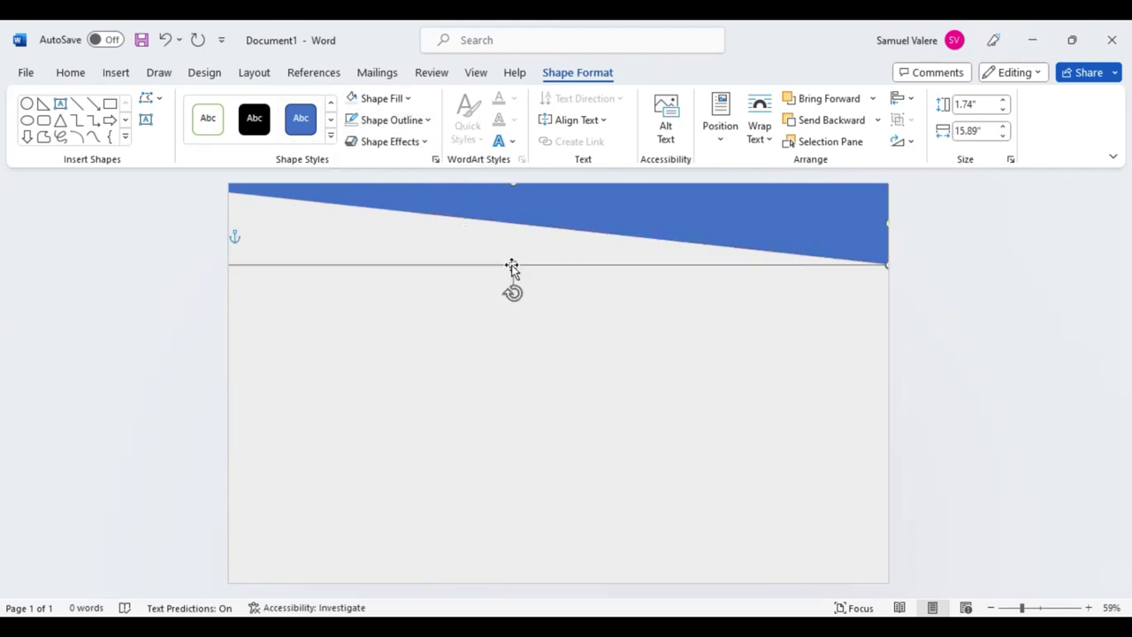
drag(513, 265, 513, 269)
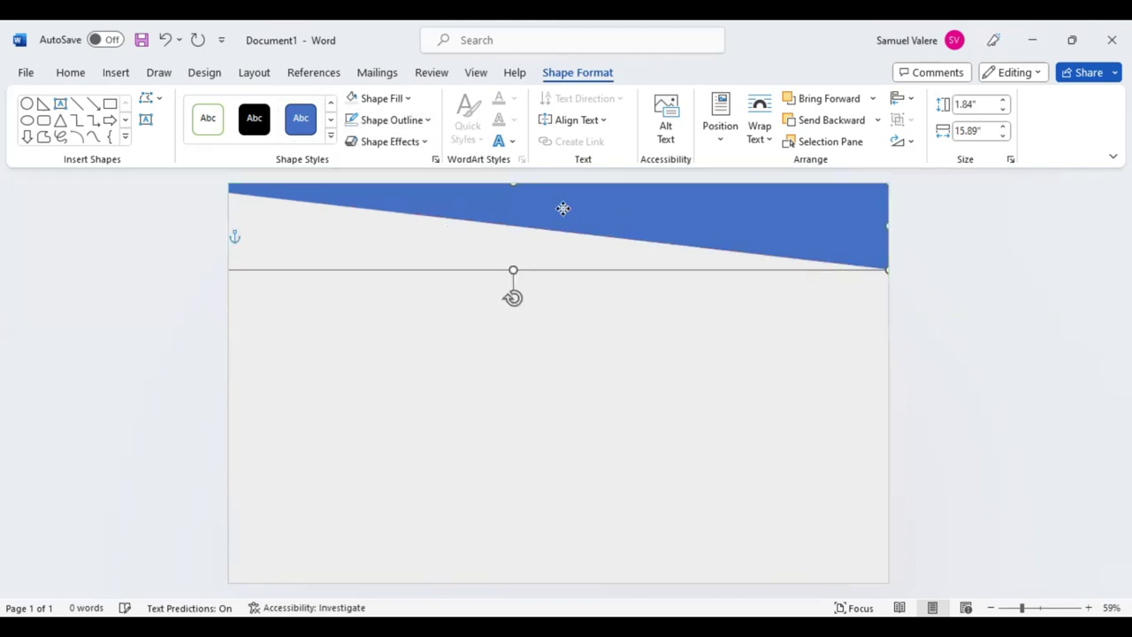
drag(564, 208, 518, 215)
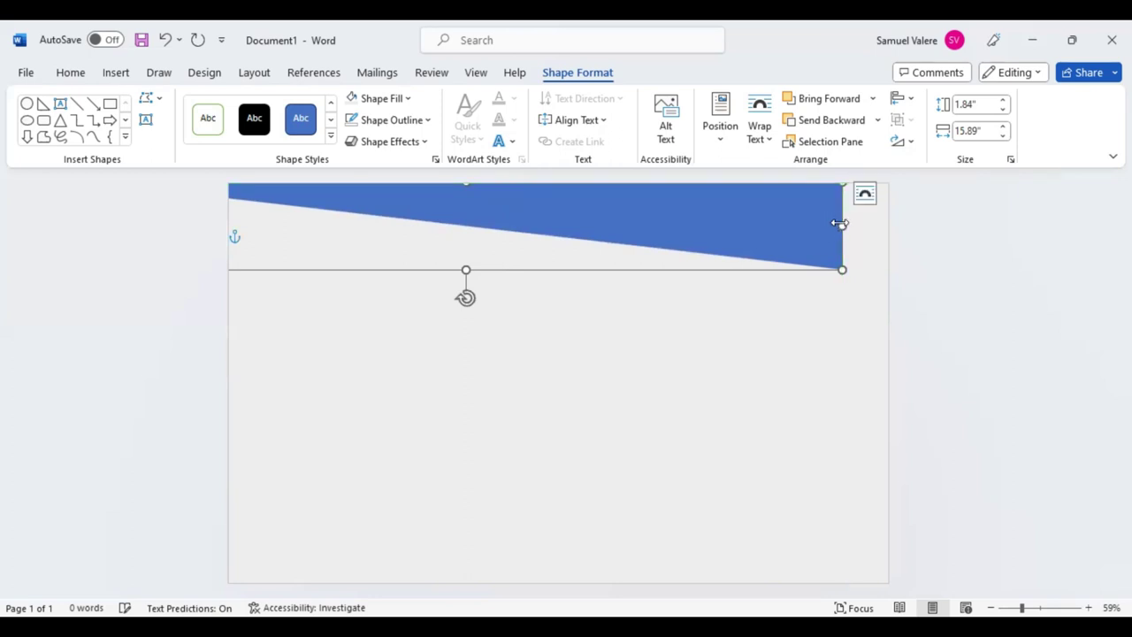
drag(842, 225, 888, 226)
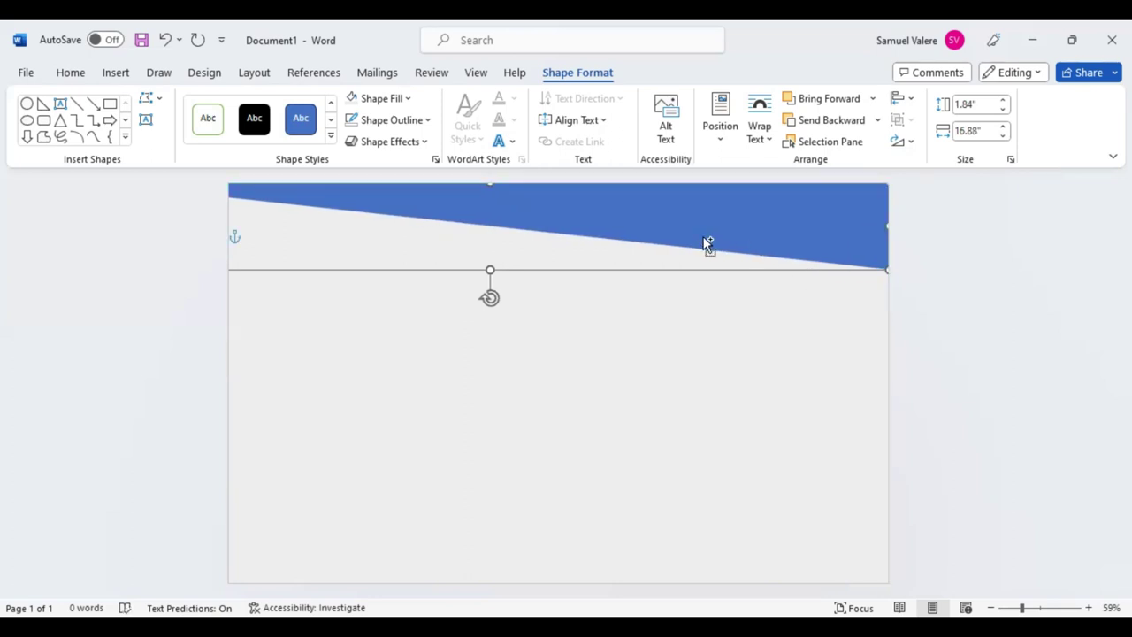
drag(693, 231, 701, 238)
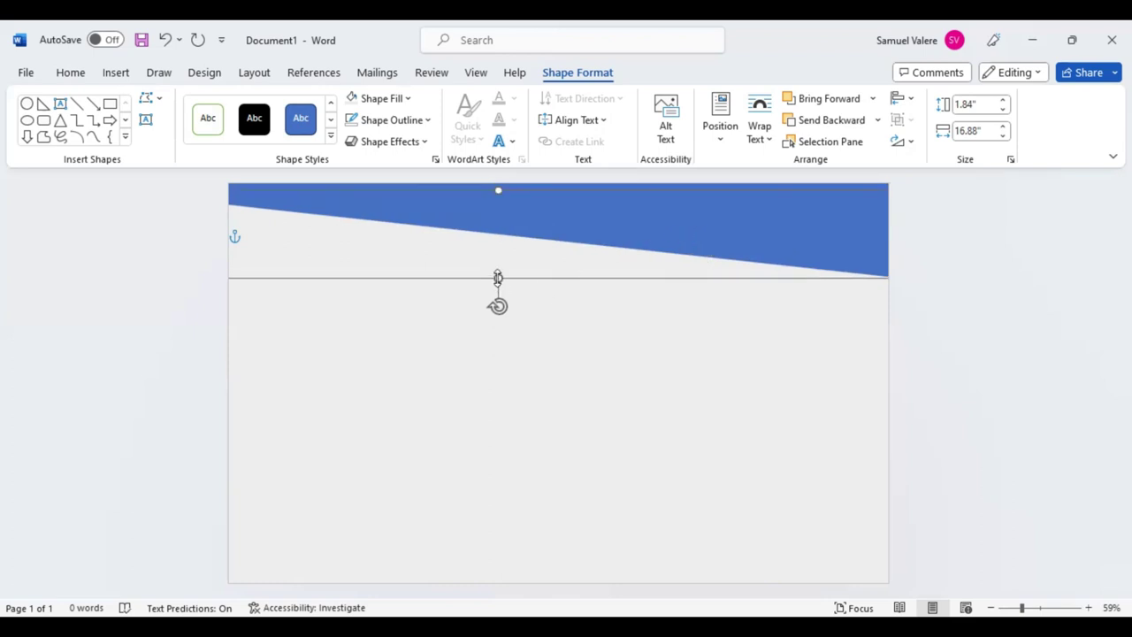
drag(498, 277, 498, 310)
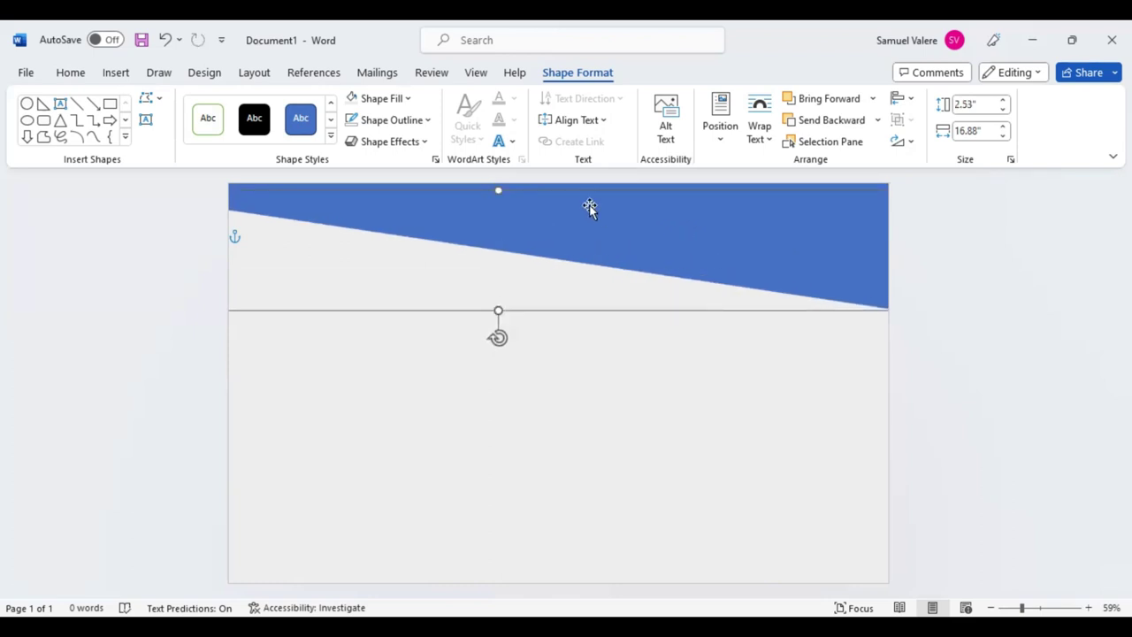
Step: Fill the copy red and send it backward, then fill the original band green
click(407, 98)
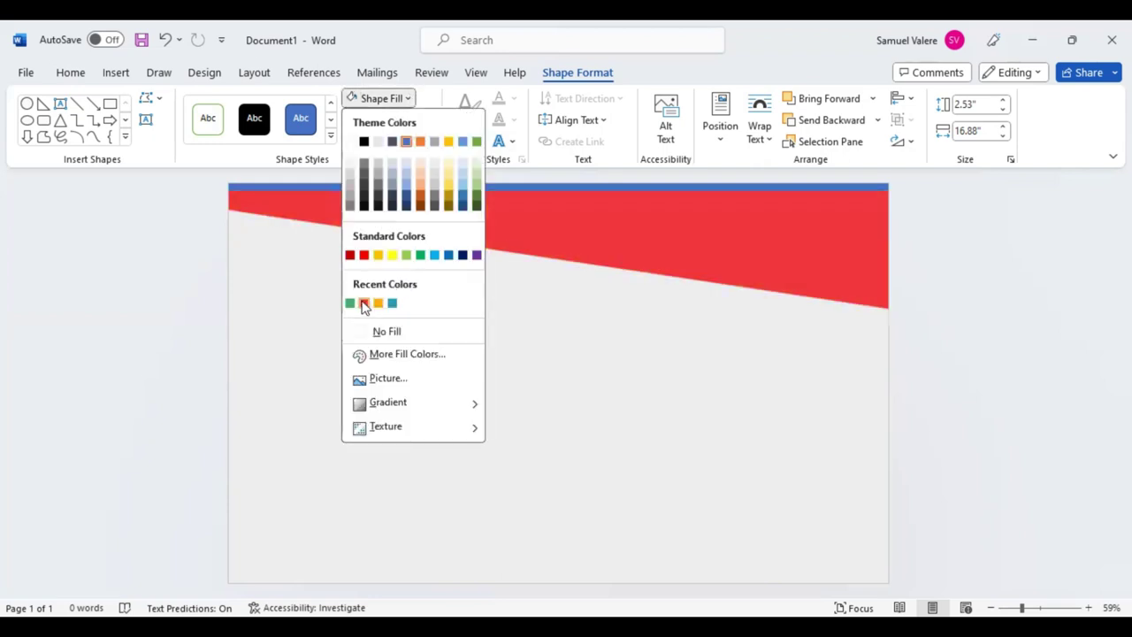
click(363, 303)
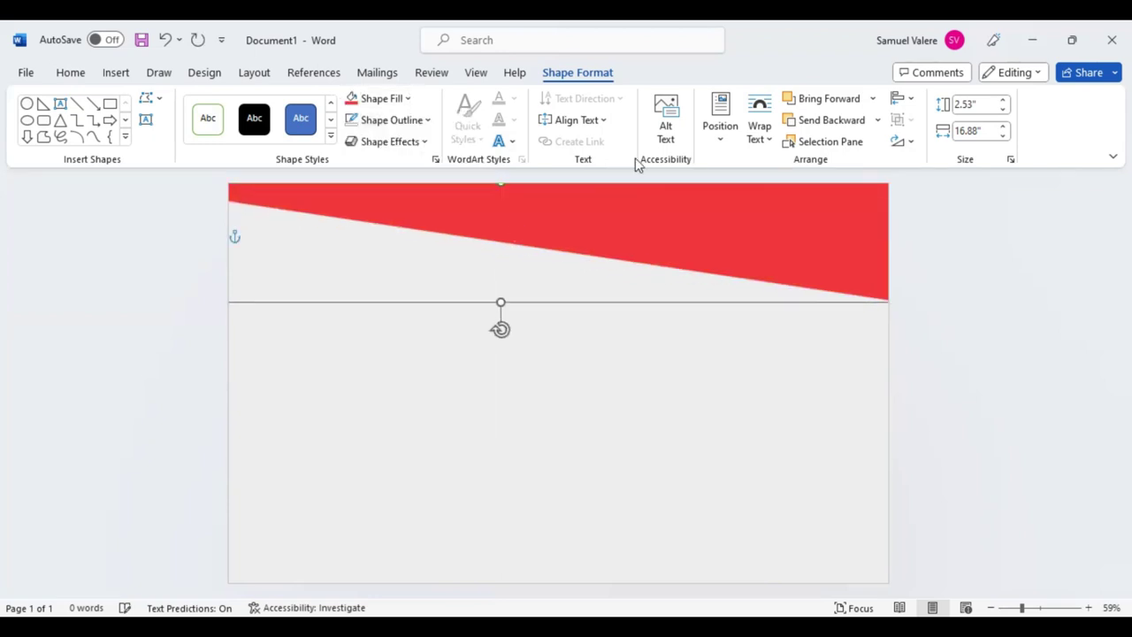
click(824, 120)
click(699, 216)
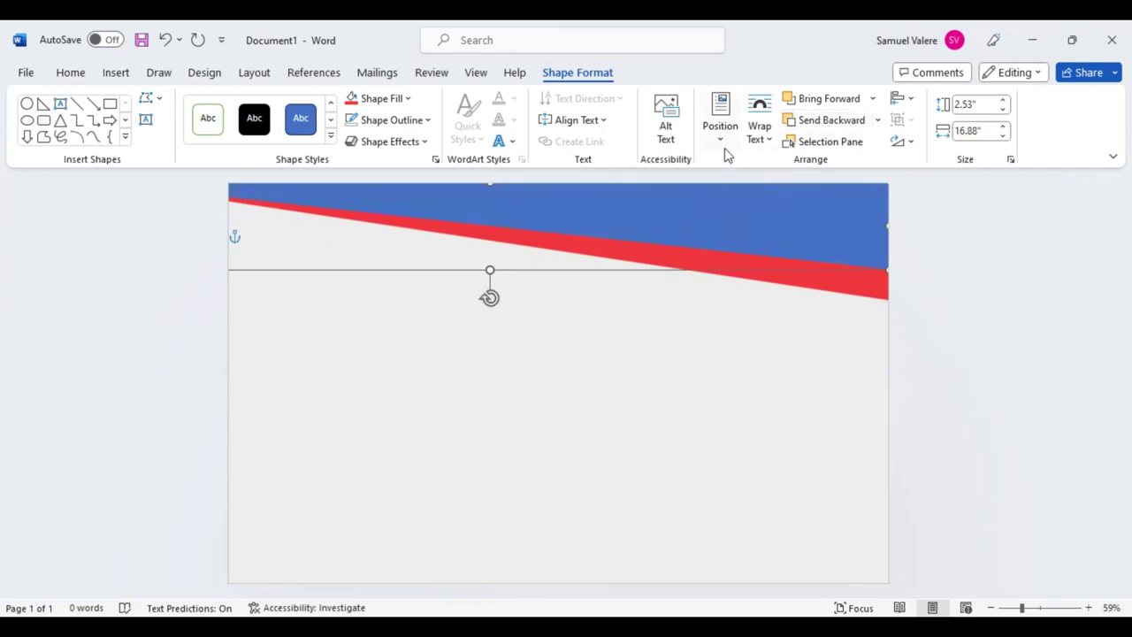
click(410, 98)
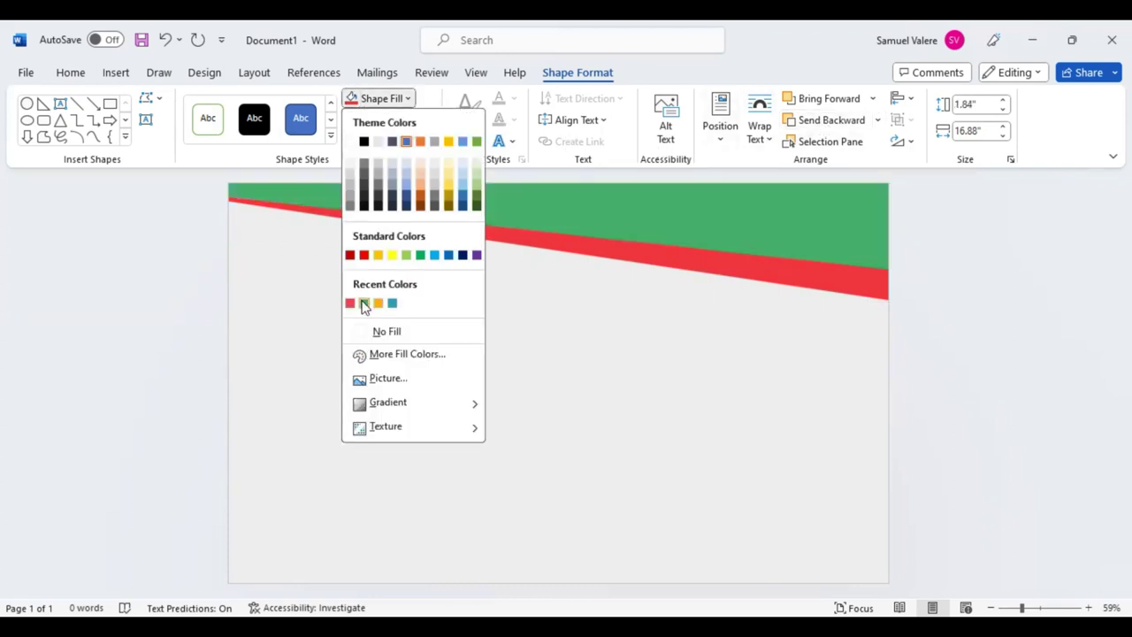
click(365, 303)
Step: Adjust the red and green band depths to leave a thin red stripe, then select both
click(784, 281)
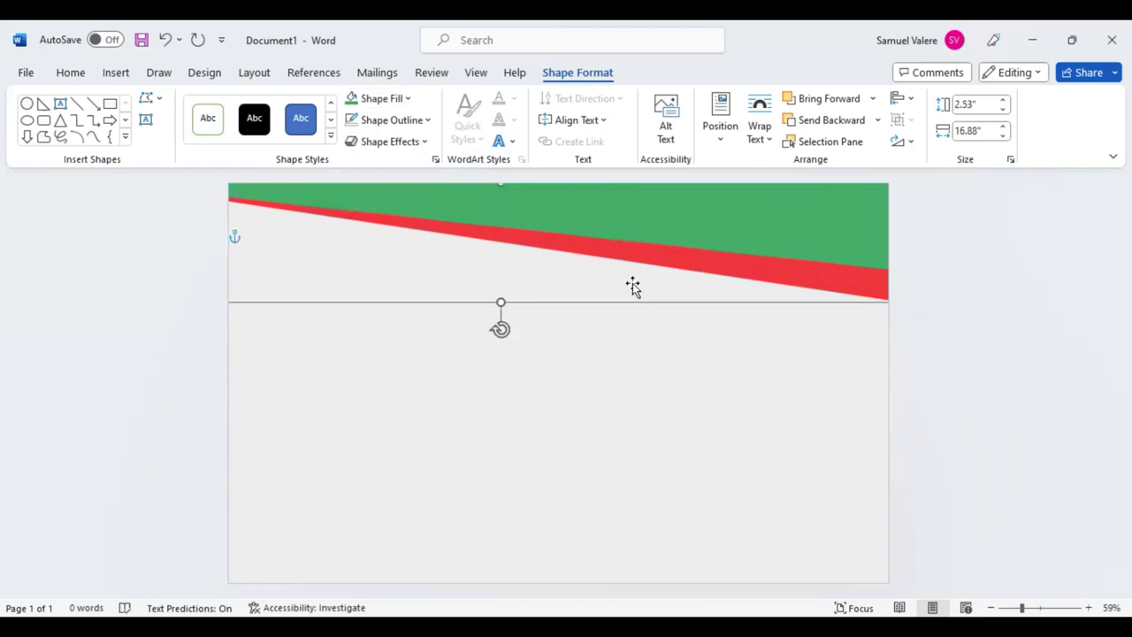
drag(500, 300, 502, 284)
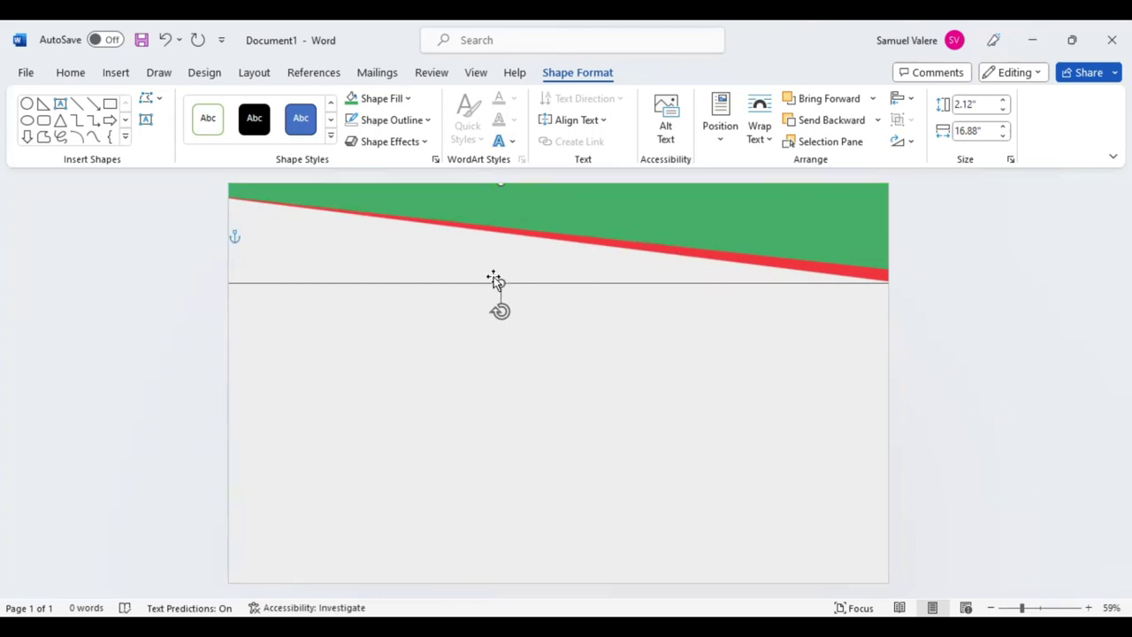
mouse_move(500, 282)
mouse_down()
mouse_move(499, 292)
mouse_move(489, 274)
mouse_up()
click(717, 228)
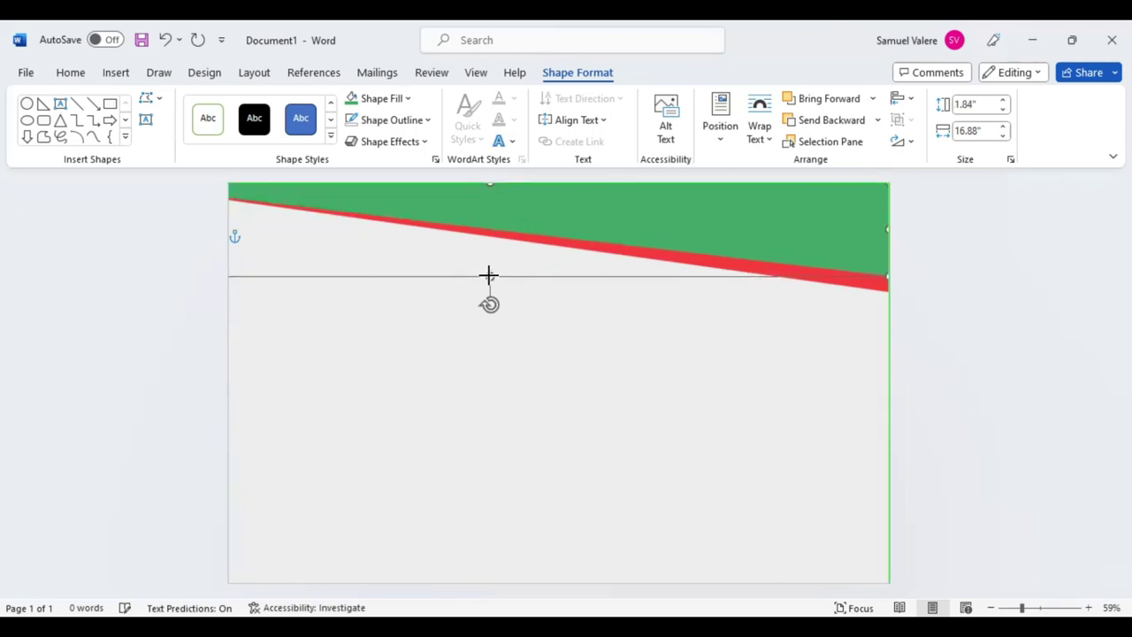
drag(489, 274, 489, 275)
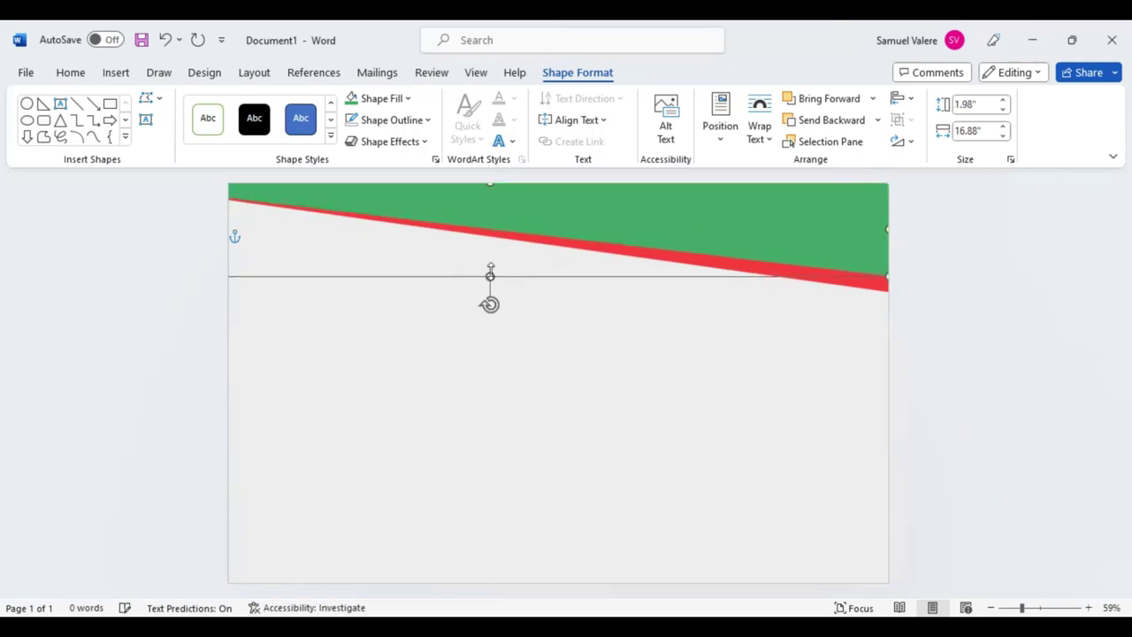
click(848, 288)
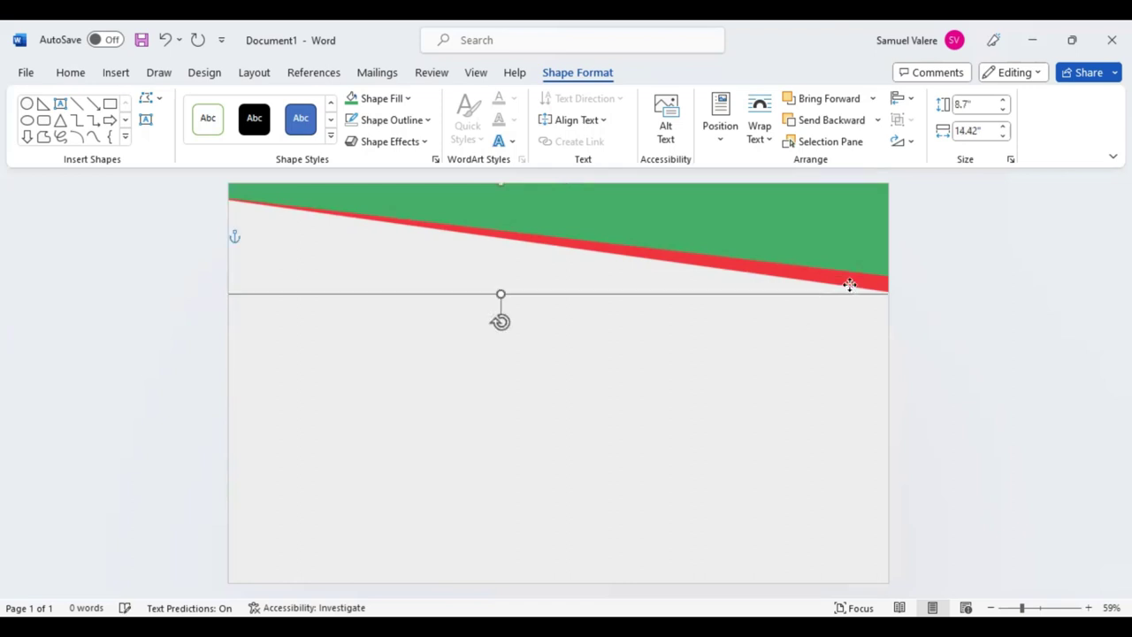
shift+click(809, 215)
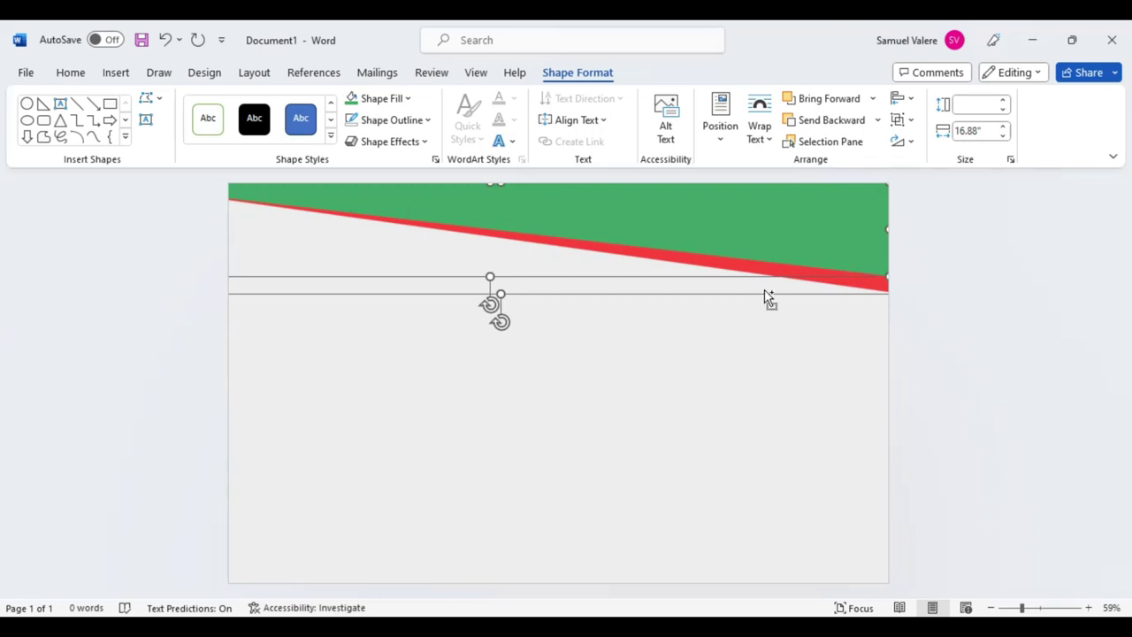
Step: Duplicate the green-red band pair lower on the page and flip the copy vertically and horizontally
key(Down)
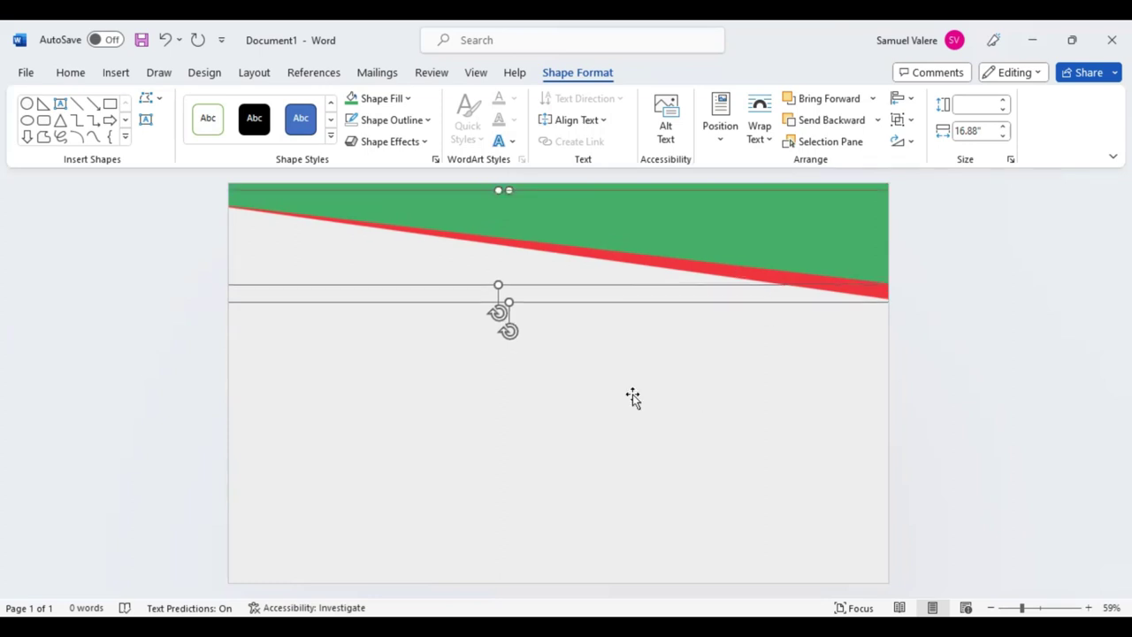
drag(688, 232, 670, 460)
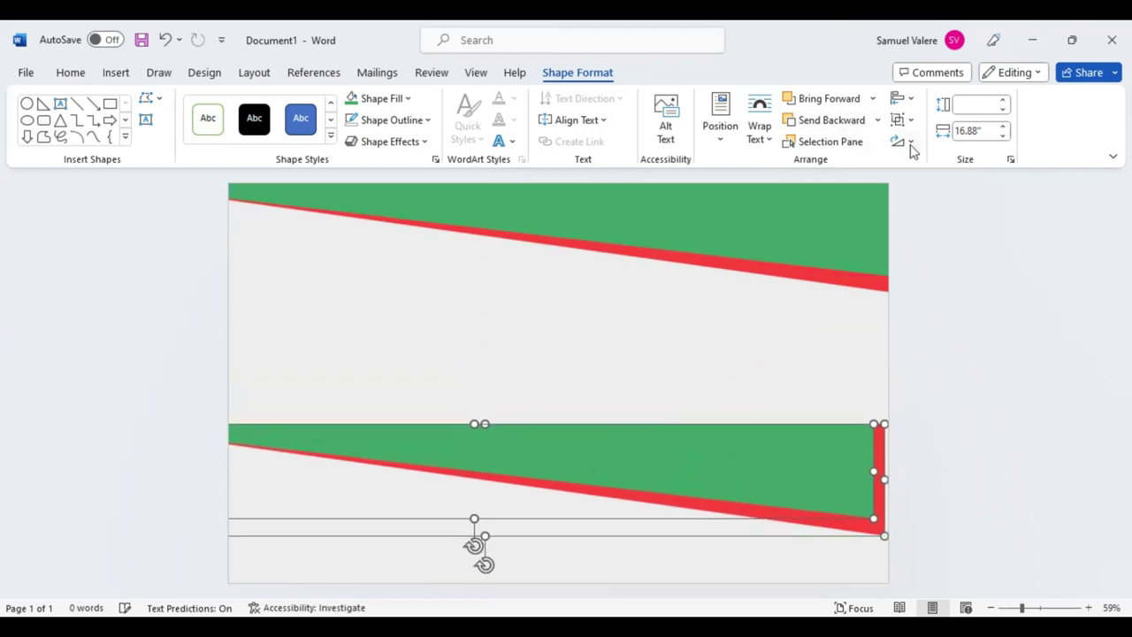
click(910, 144)
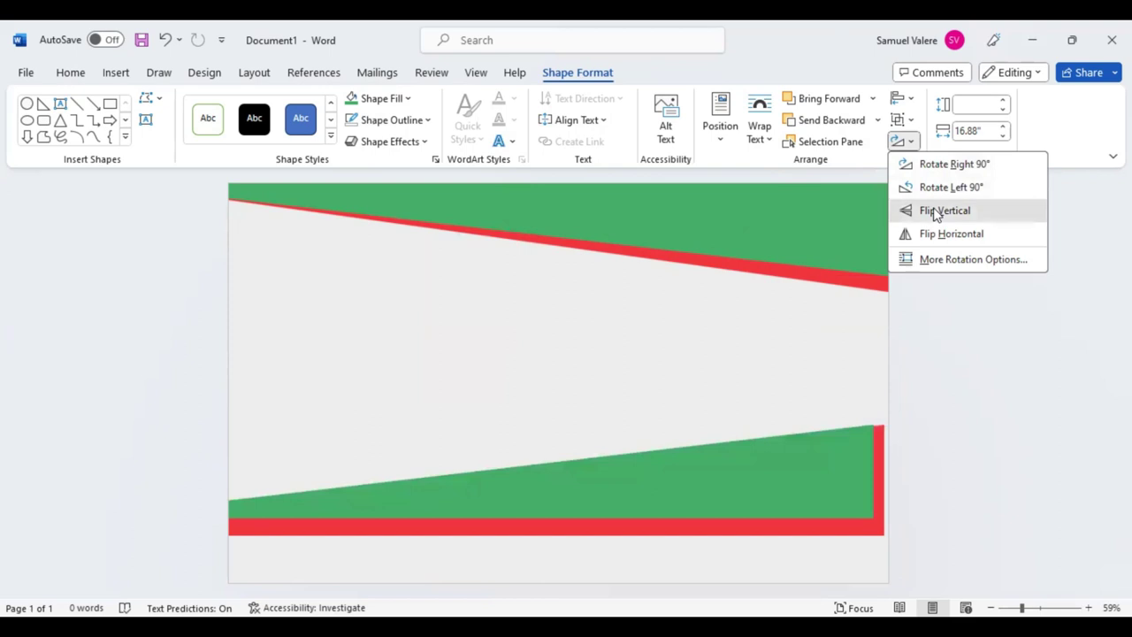
click(936, 212)
click(911, 142)
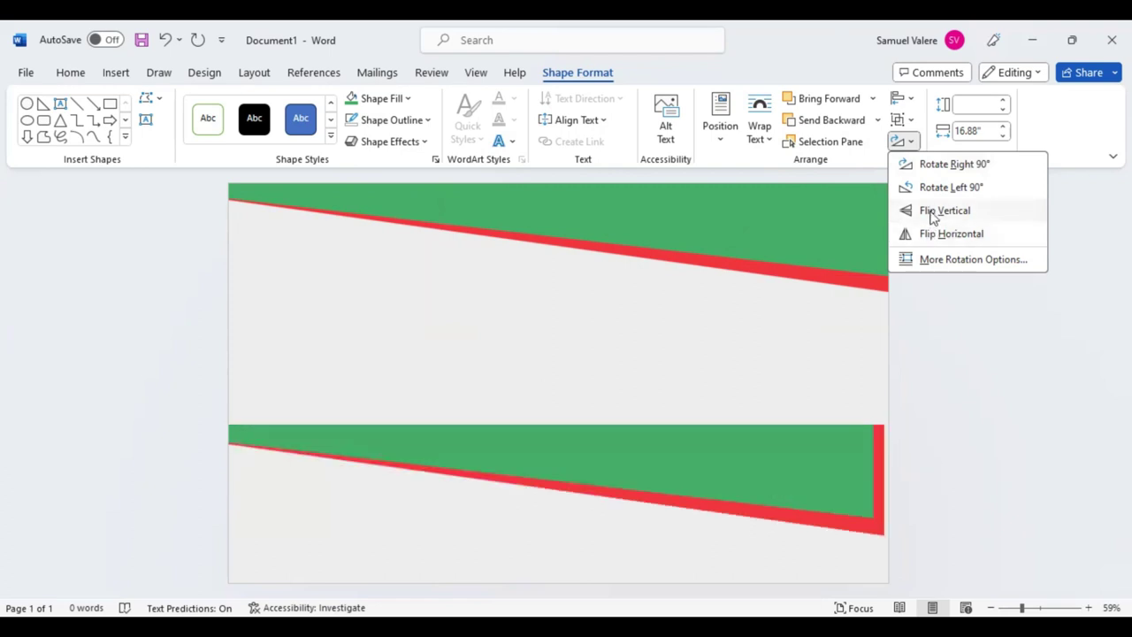
click(935, 236)
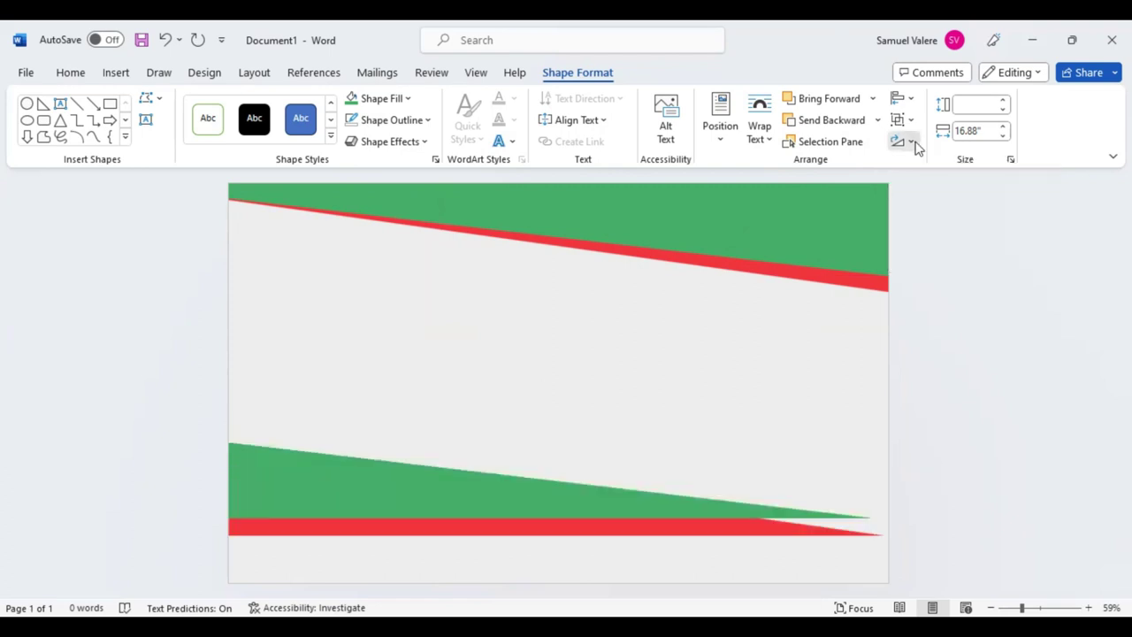
click(911, 142)
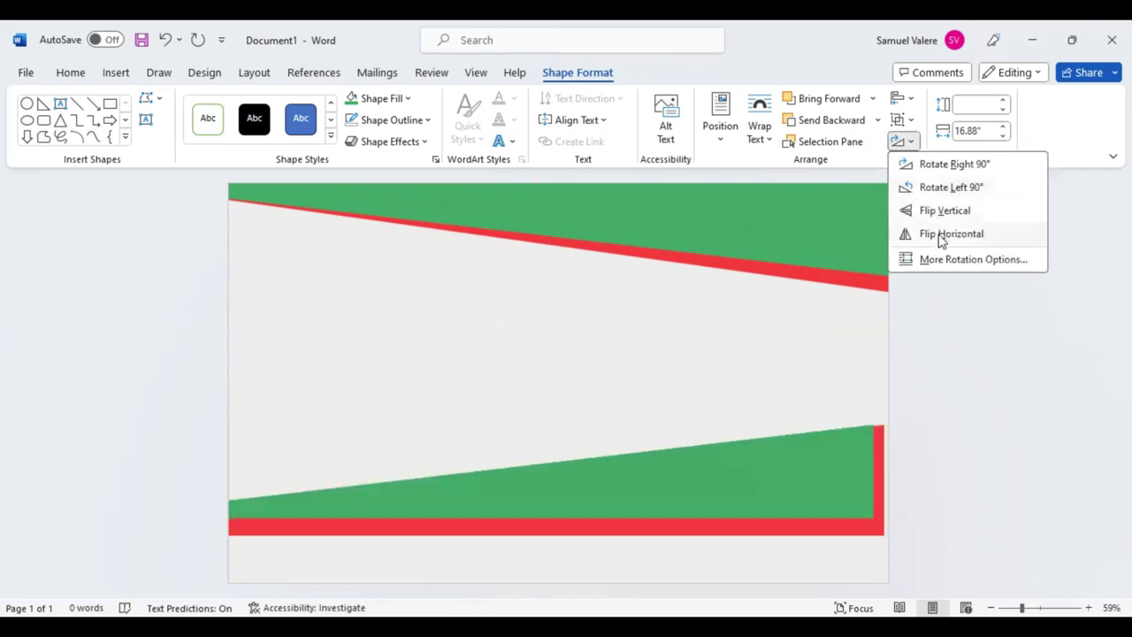
click(940, 237)
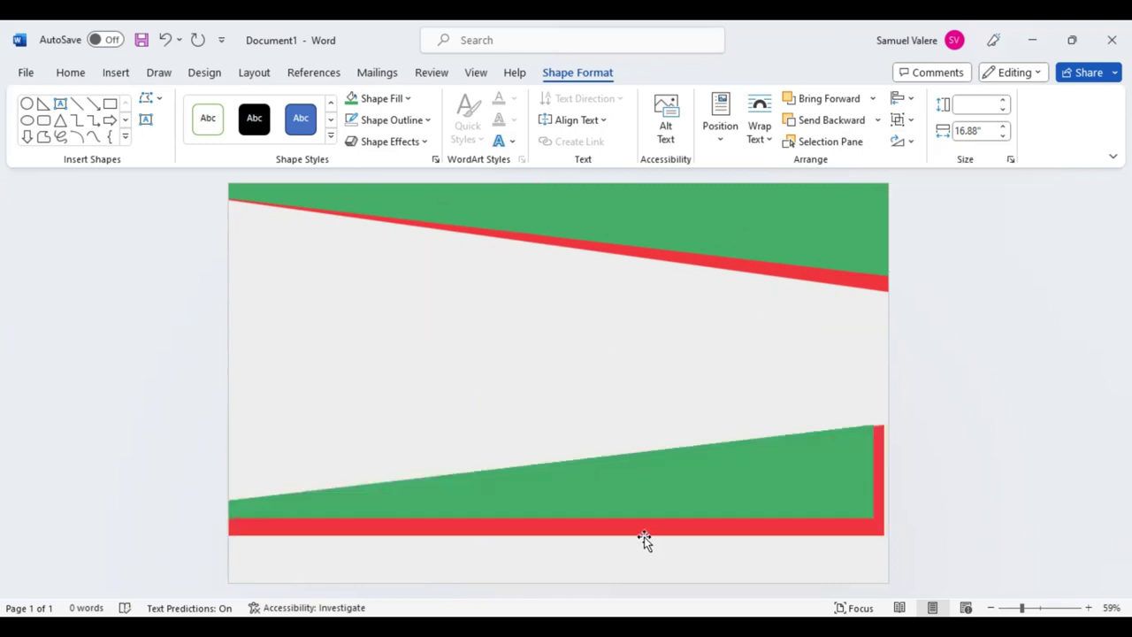
Step: Mirror the lower band horizontally, narrow it, and snap it to the bottom-left corner
mouse_move(646, 532)
mouse_down()
mouse_move(646, 581)
mouse_move(660, 581)
mouse_move(595, 549)
mouse_up()
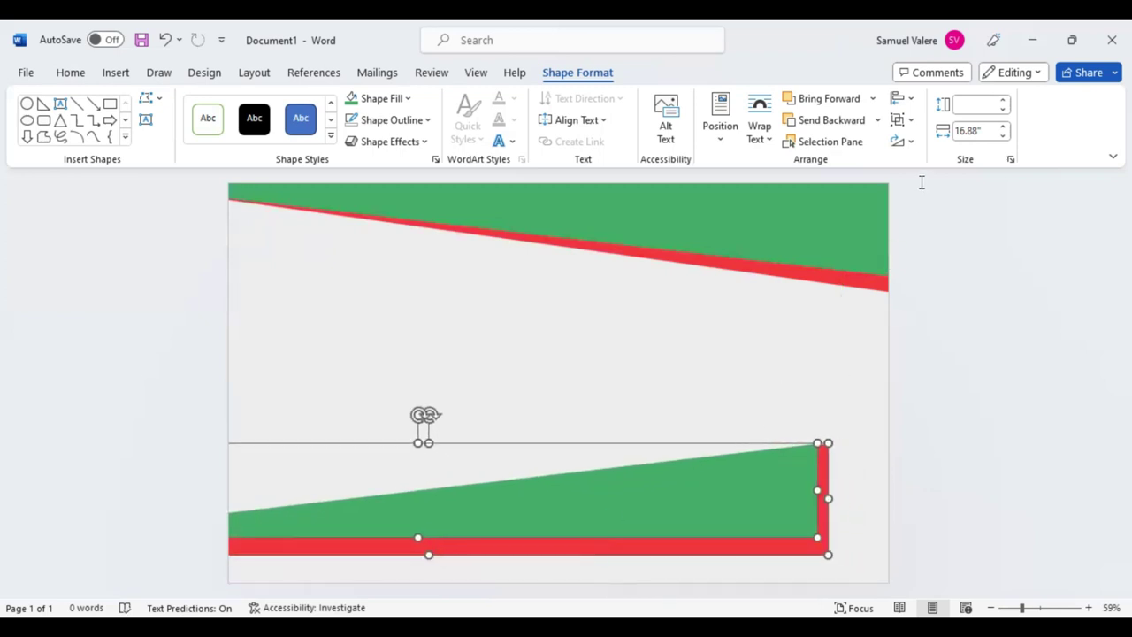
click(904, 141)
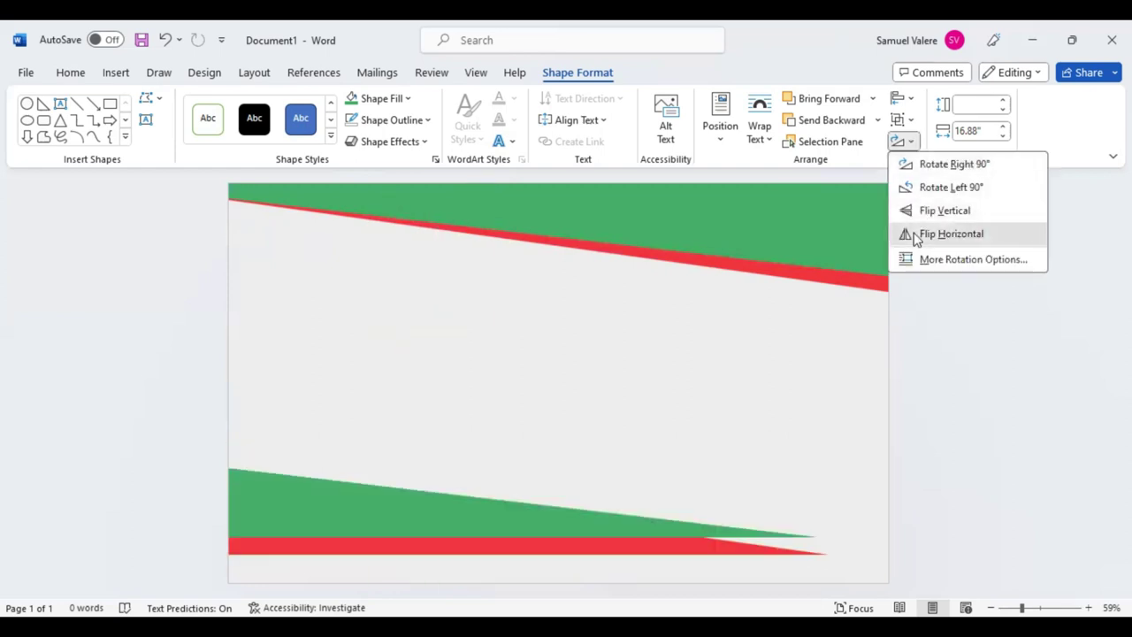
click(924, 234)
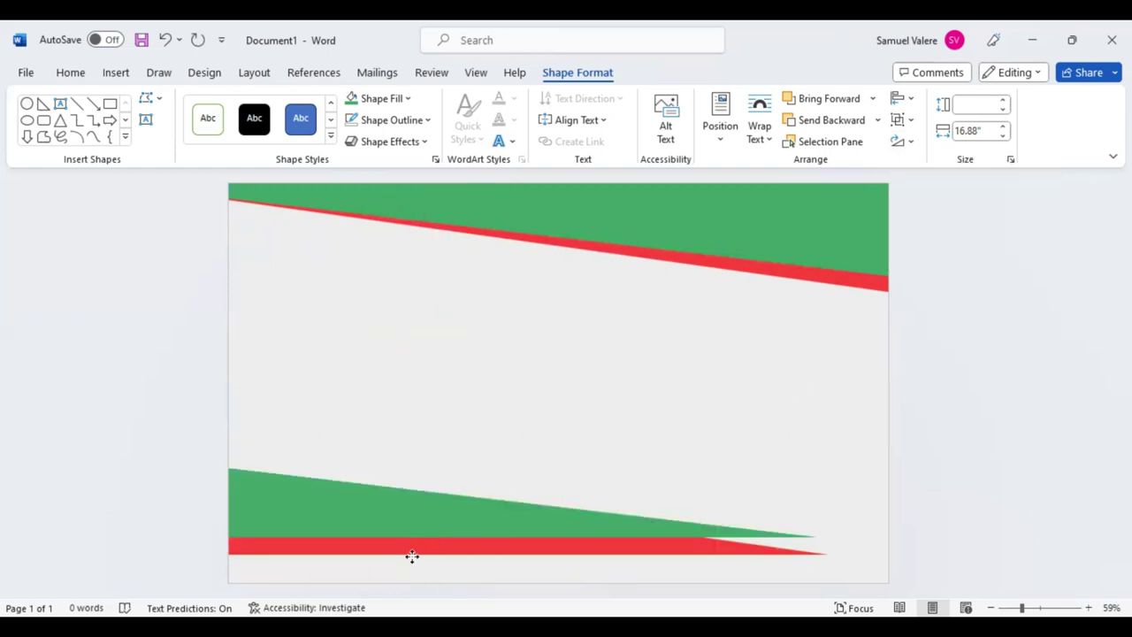
click(341, 526)
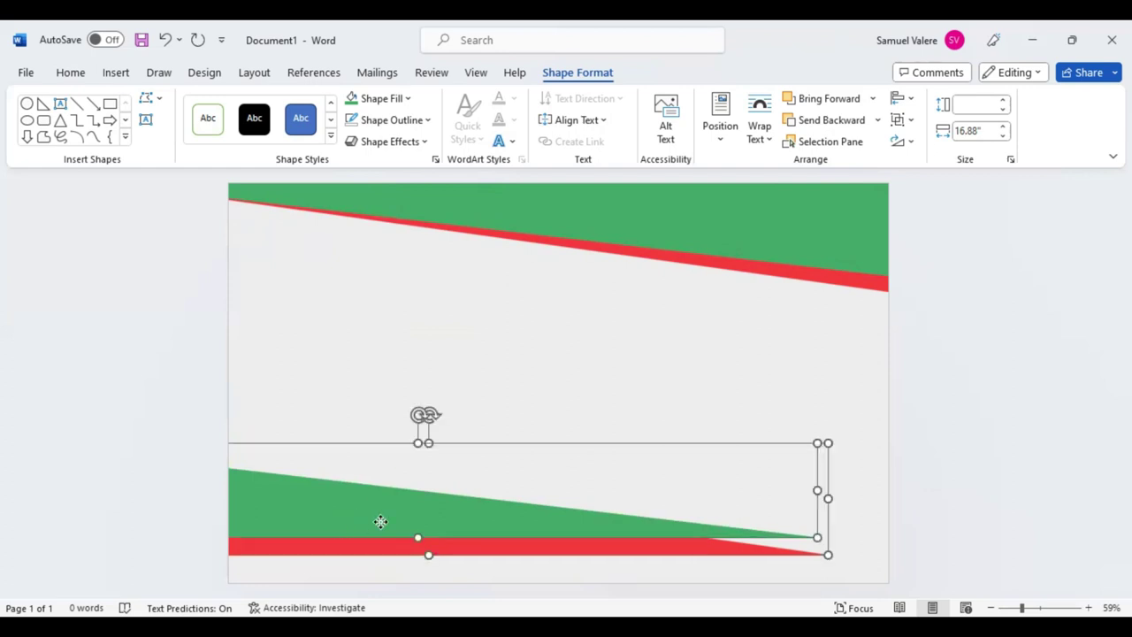
mouse_move(380, 520)
mouse_down()
mouse_move(423, 558)
mouse_move(392, 548)
mouse_up()
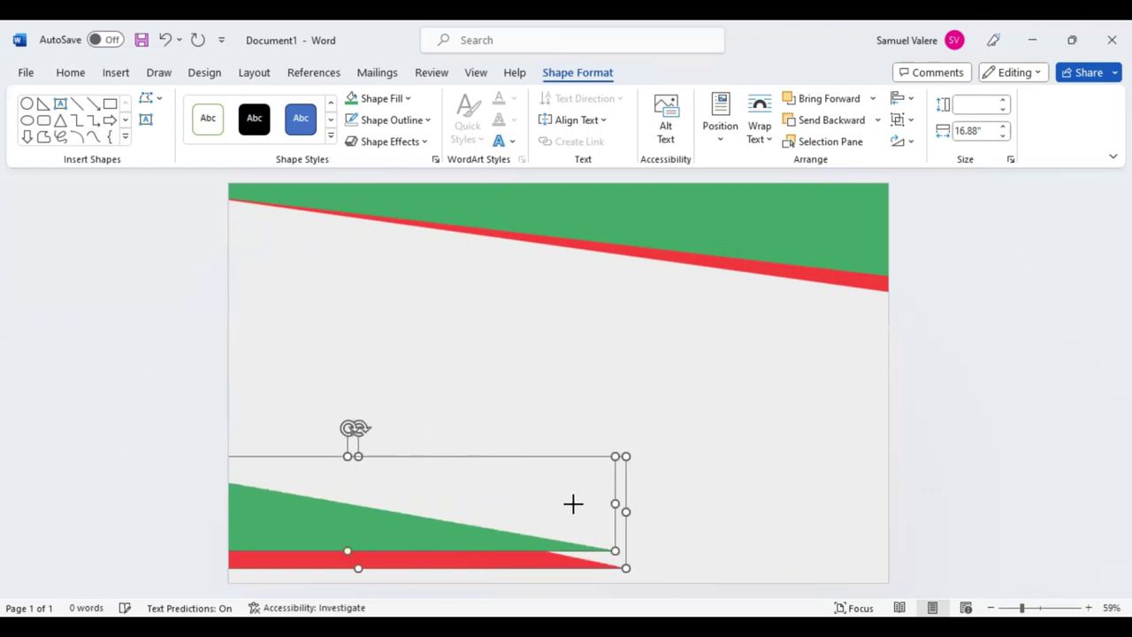
drag(862, 502, 557, 503)
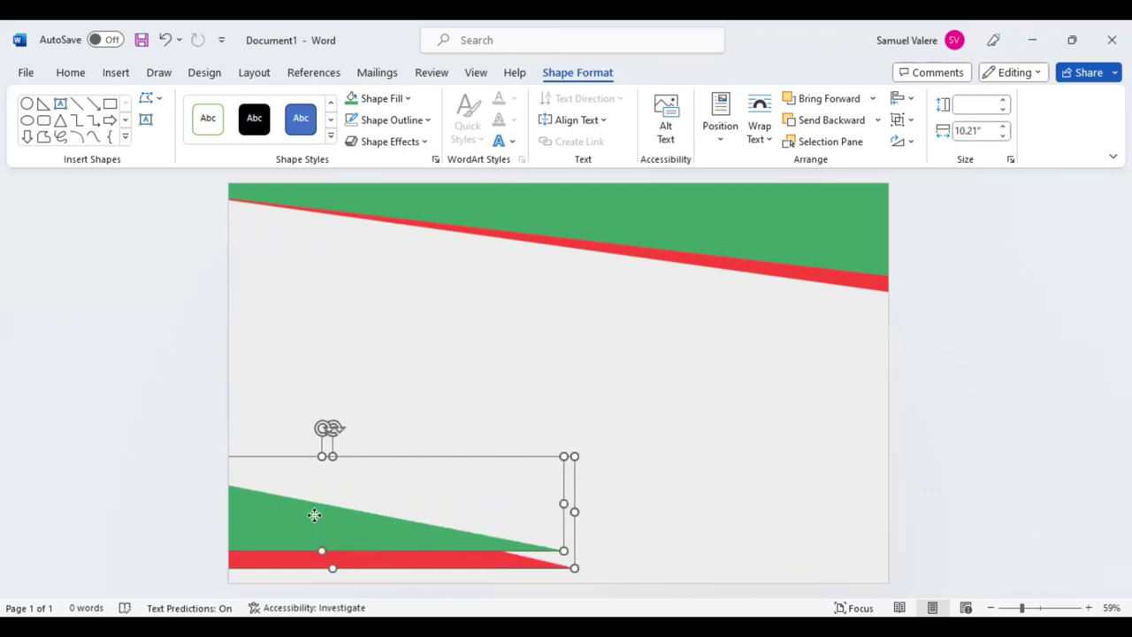
mouse_move(341, 520)
mouse_down()
mouse_move(297, 515)
mouse_move(297, 540)
mouse_up()
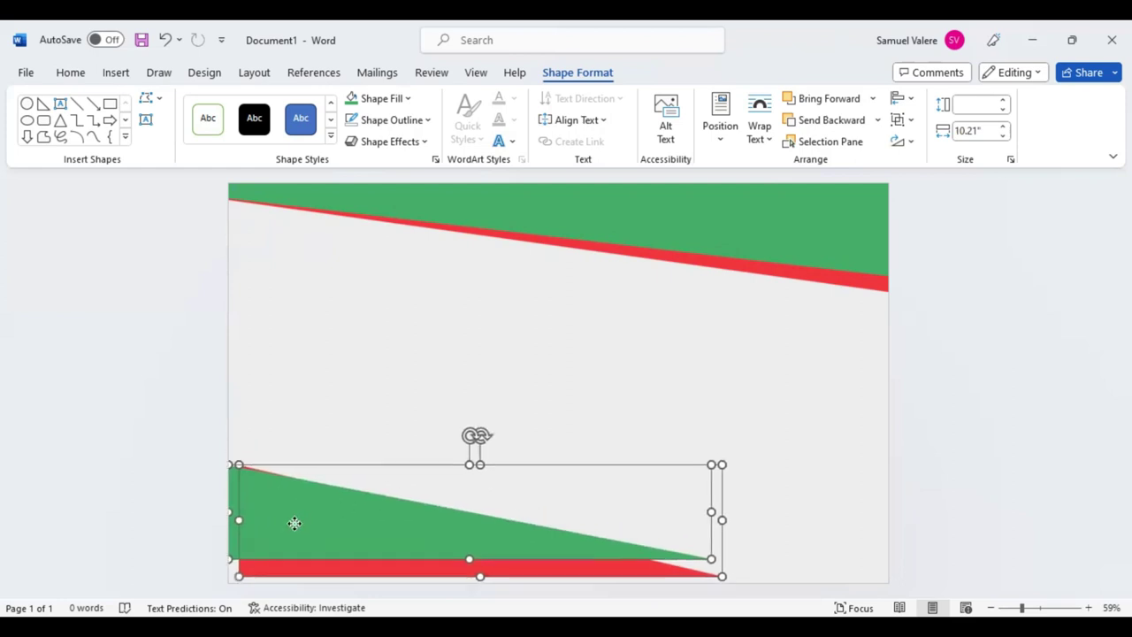
Step: Narrow the lower band's red and green triangles separately to about 8.21" wide
click(449, 437)
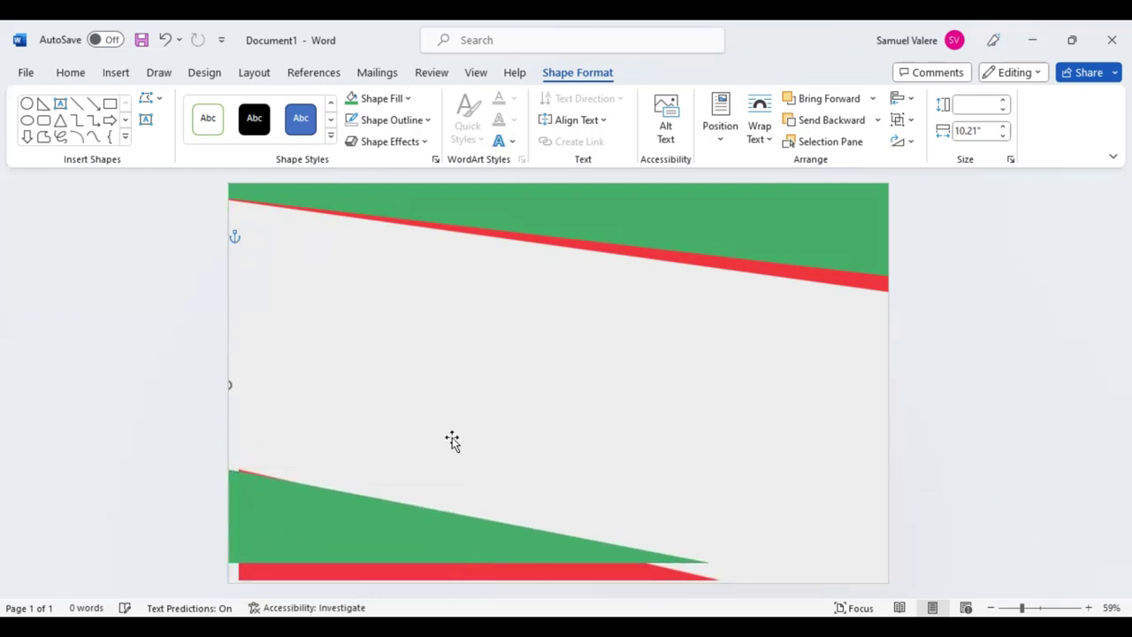
click(339, 576)
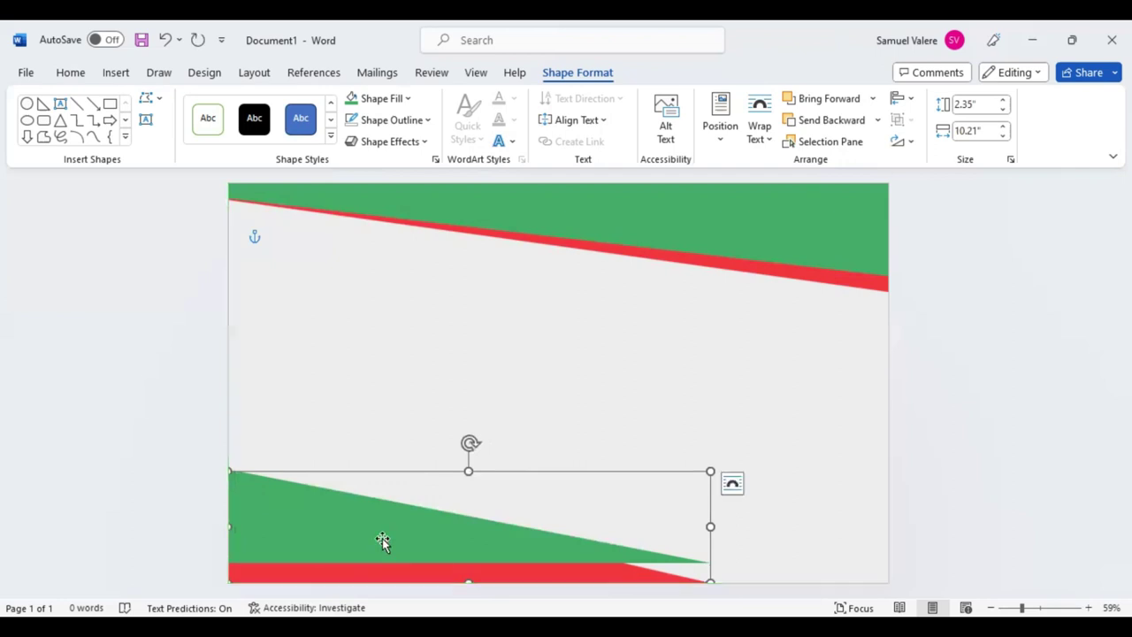
drag(382, 541, 447, 406)
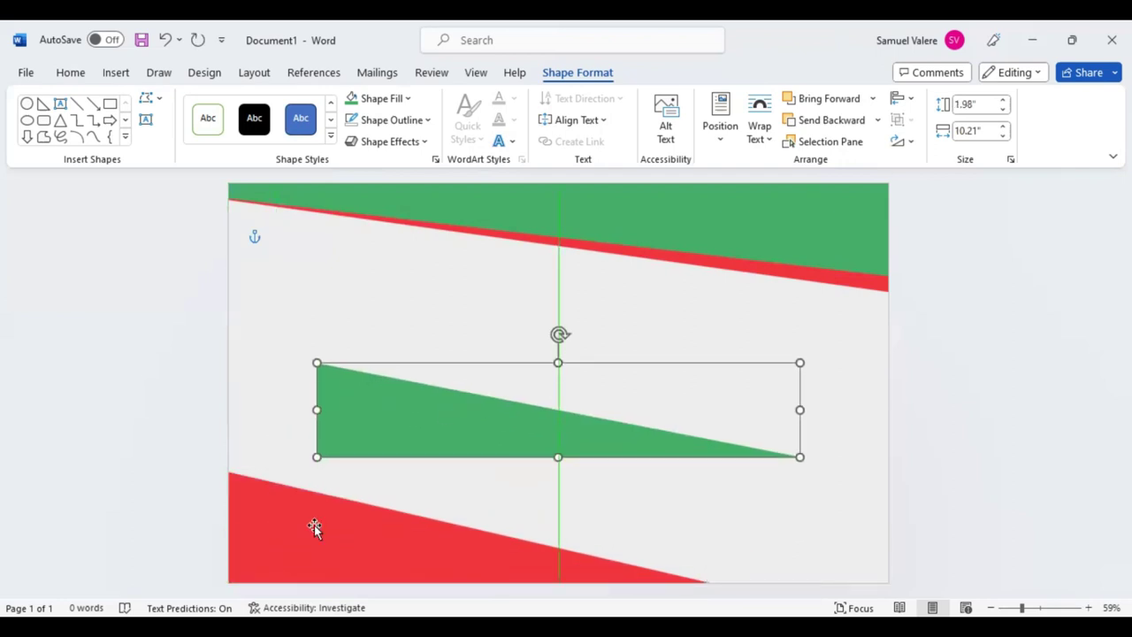
click(377, 511)
drag(707, 525, 624, 527)
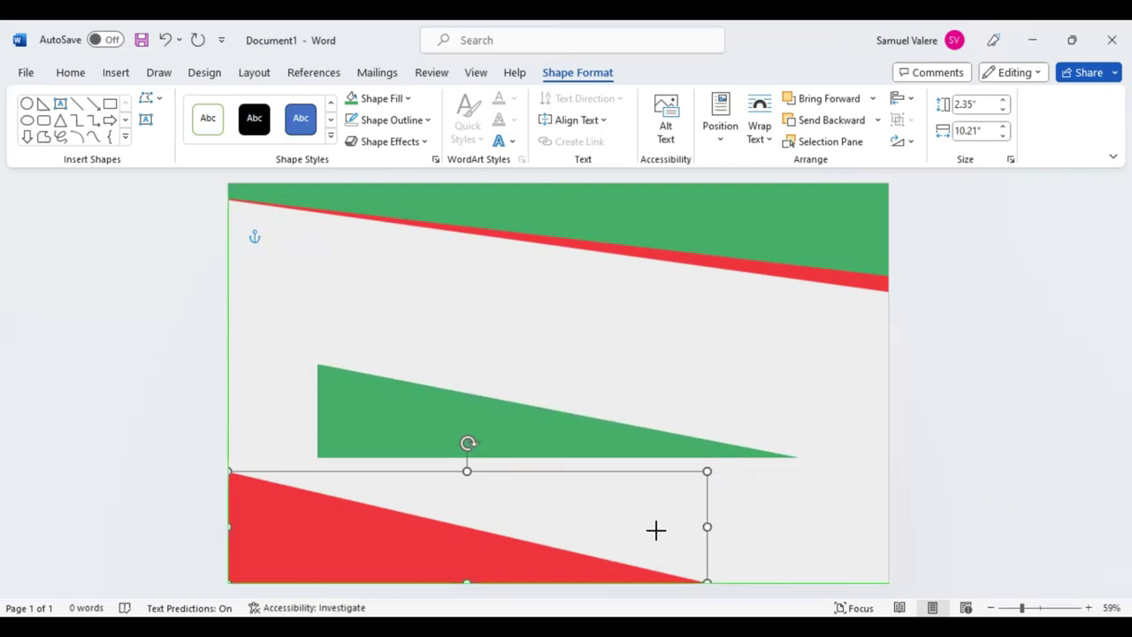
mouse_move(503, 432)
mouse_down()
mouse_move(410, 527)
mouse_move(403, 553)
mouse_up()
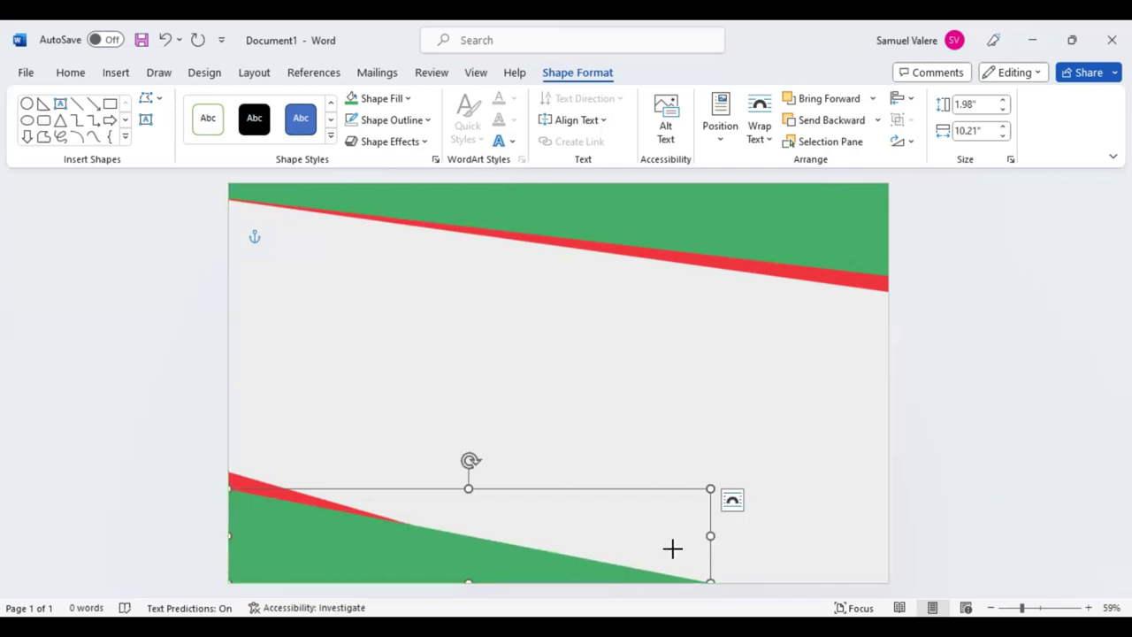
drag(672, 548, 616, 562)
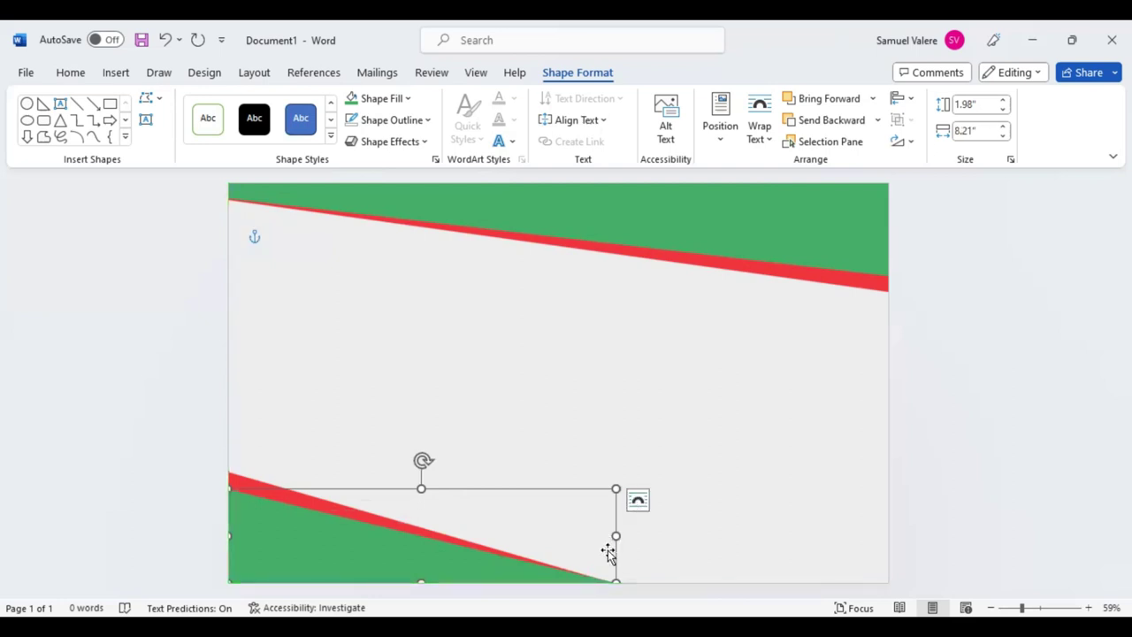
drag(609, 538, 639, 445)
click(649, 473)
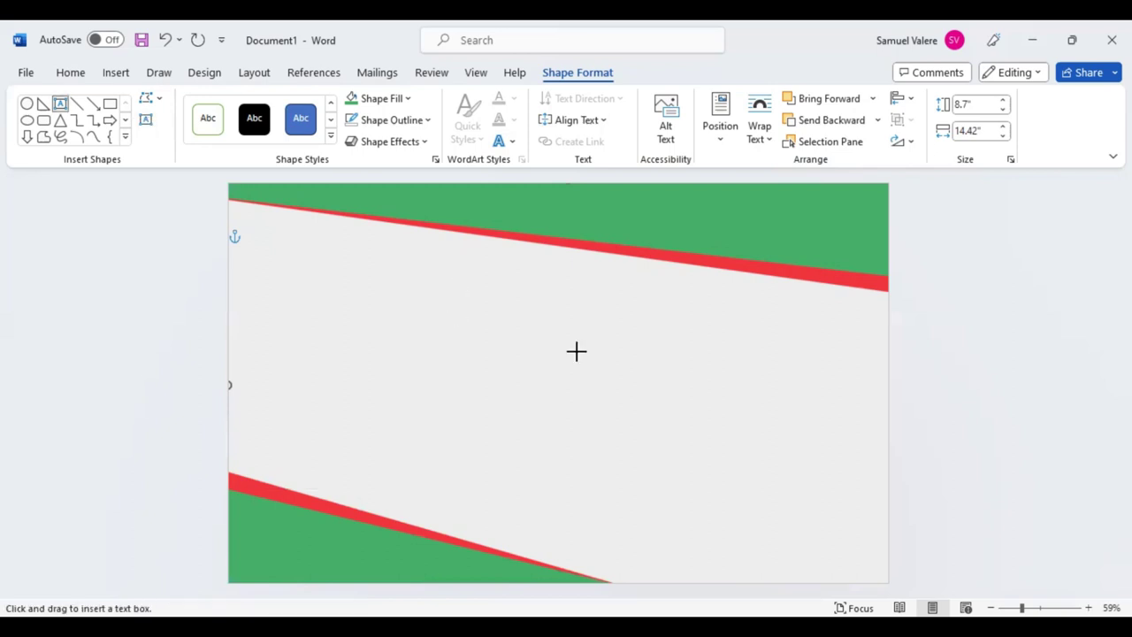
Step: Add a text box reading 'Certificate' below the top band with no fill
drag(370, 326, 647, 385)
text(Certific)
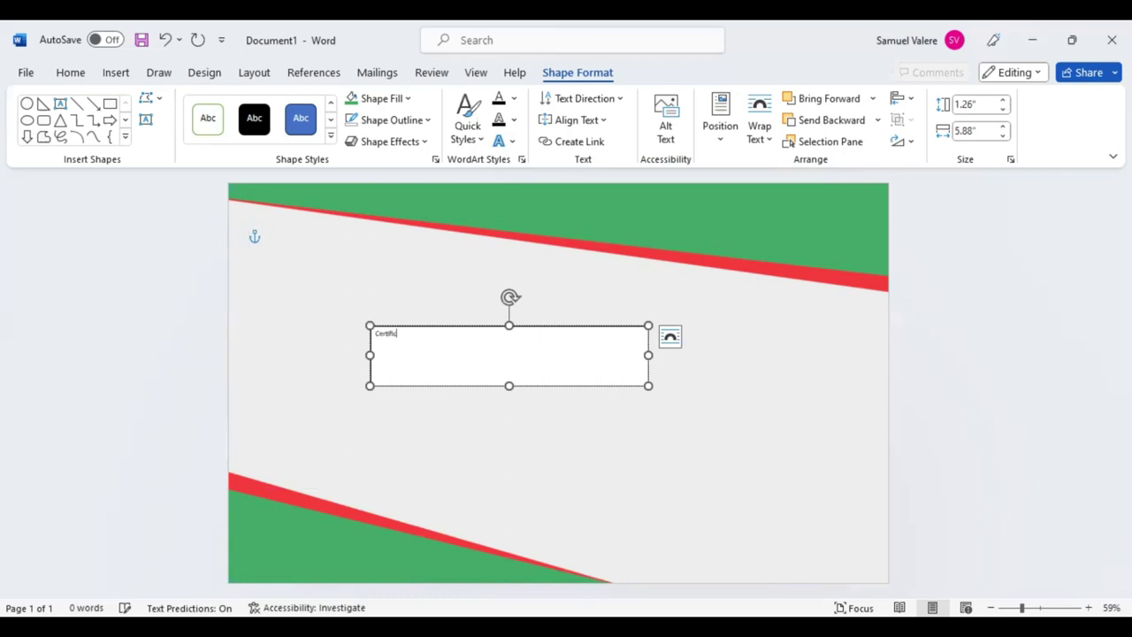
text(ate)
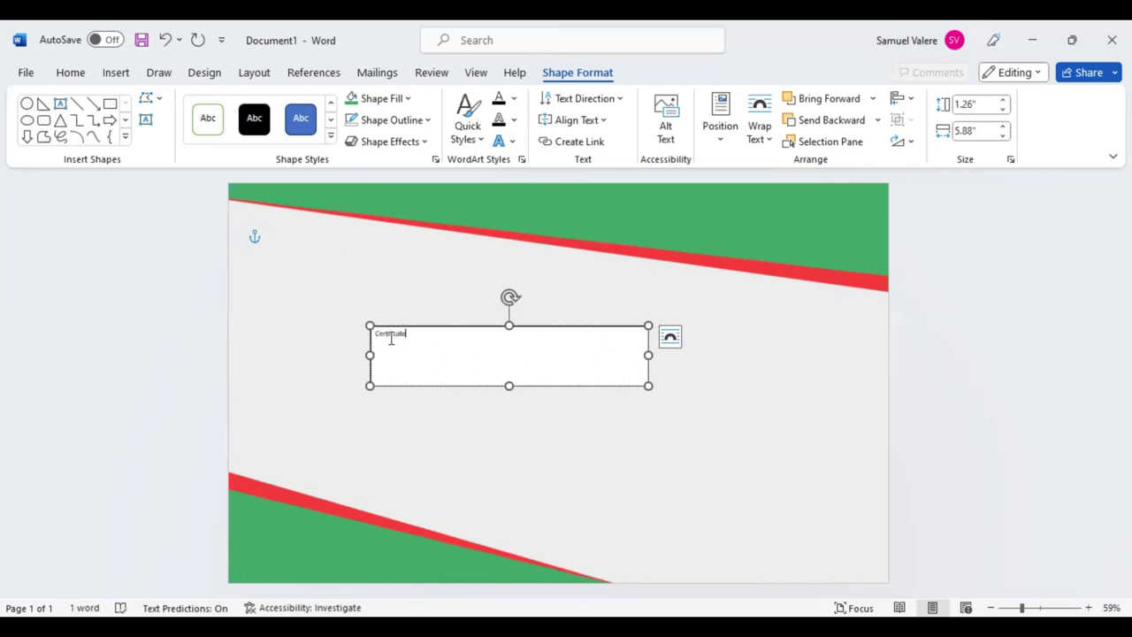
double_click(422, 337)
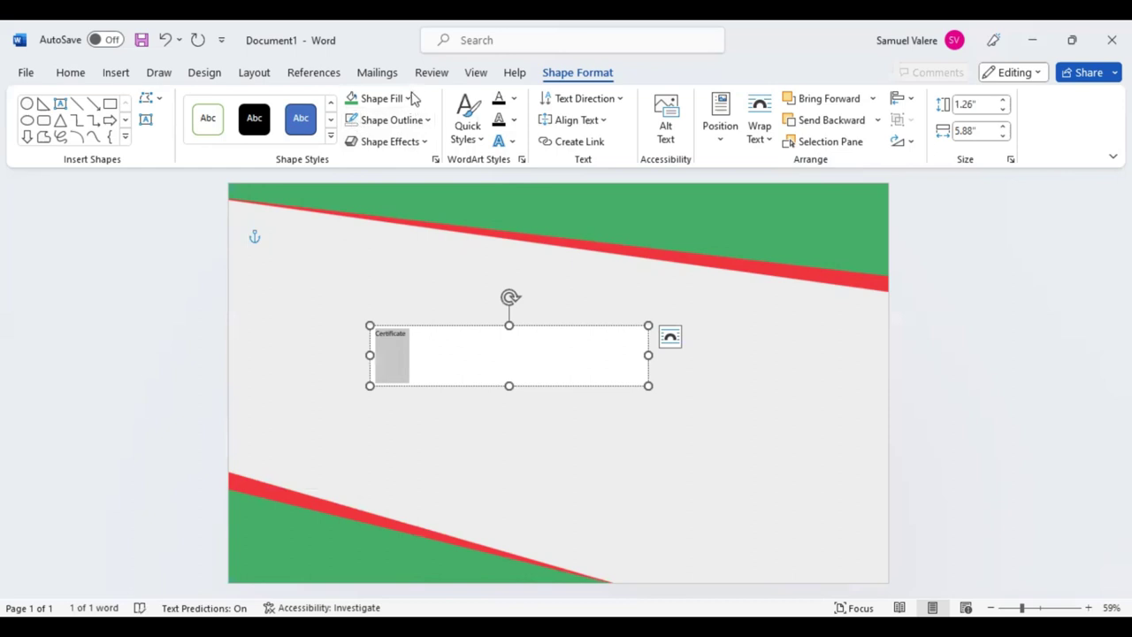
click(379, 98)
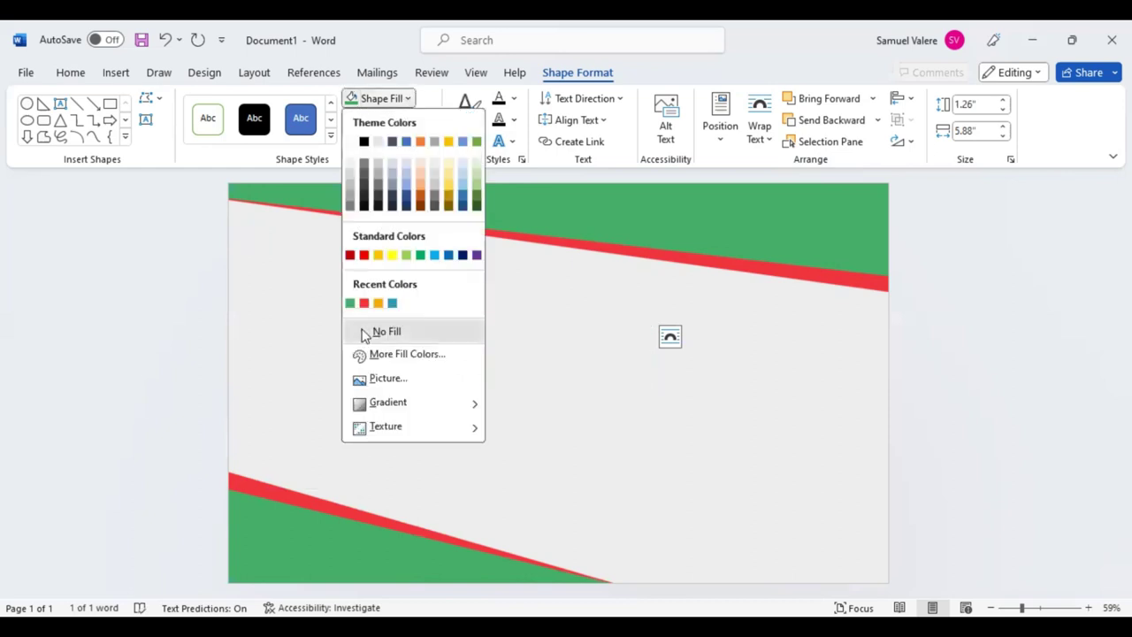
click(364, 333)
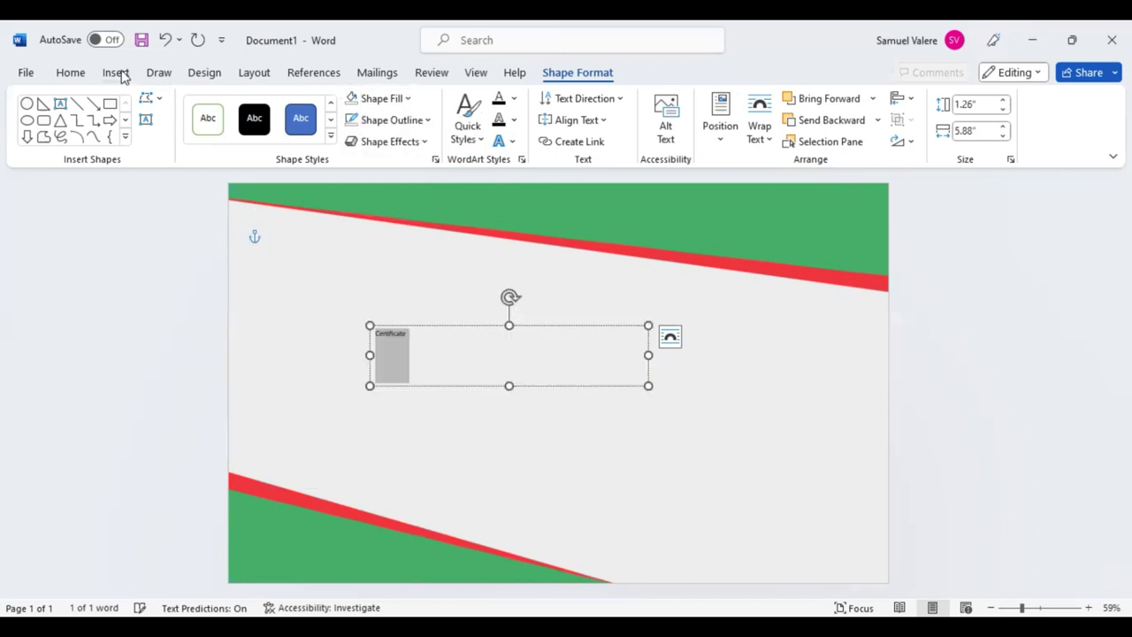
Step: Format the Certificate text in Edwardian Script ITC at size 120
click(66, 76)
key(ctrl+a)
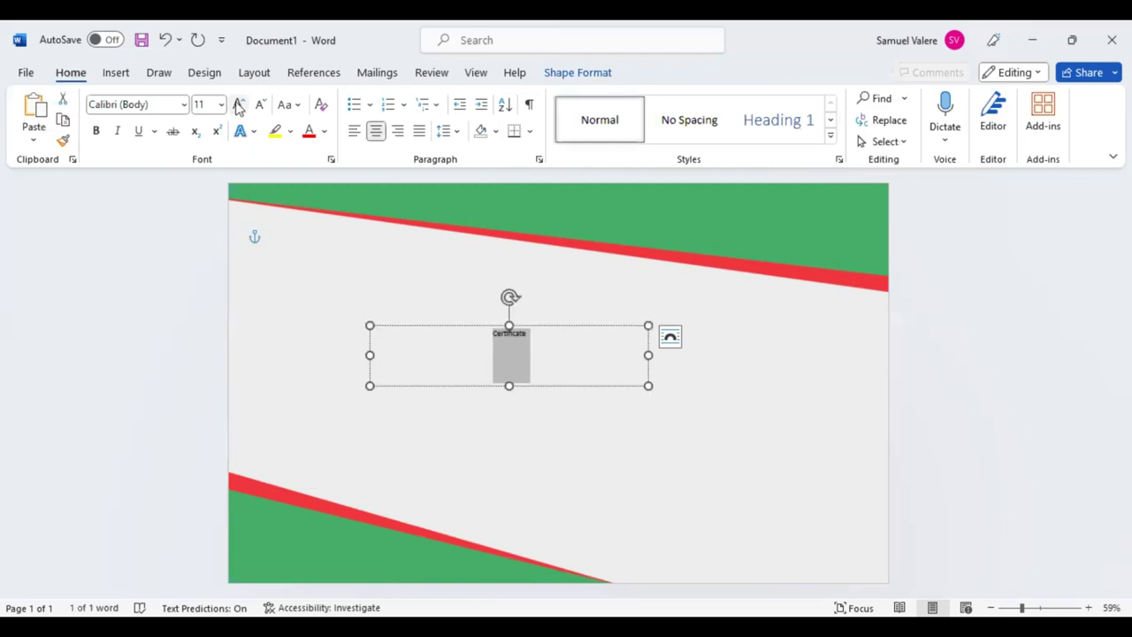
click(167, 107)
text(Edwardian Script ITC)
key(Return)
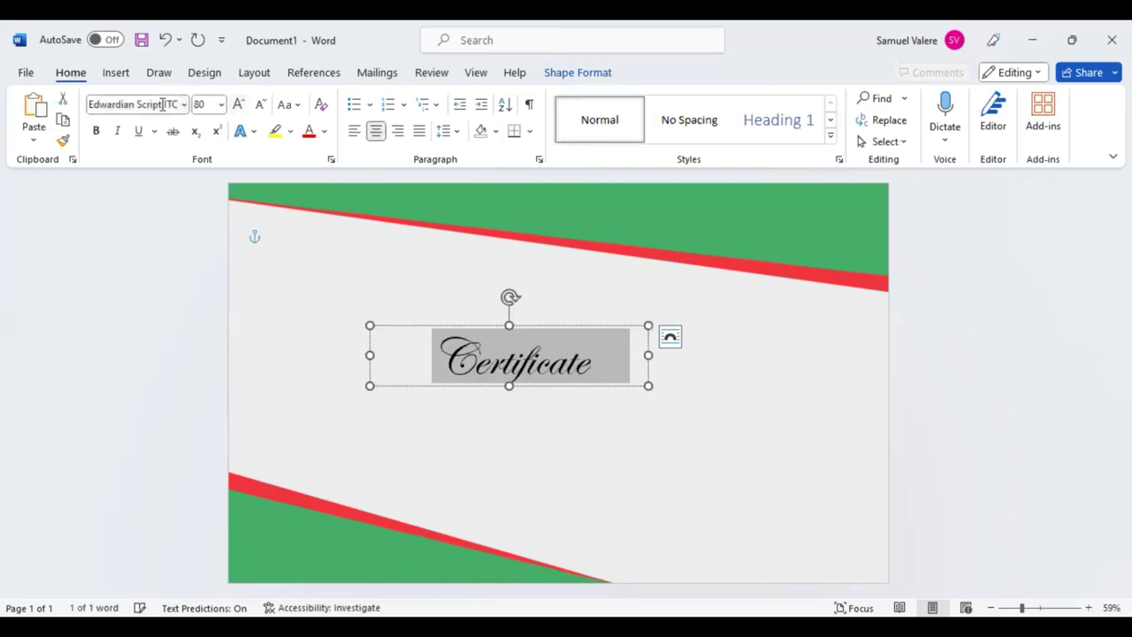
click(238, 105)
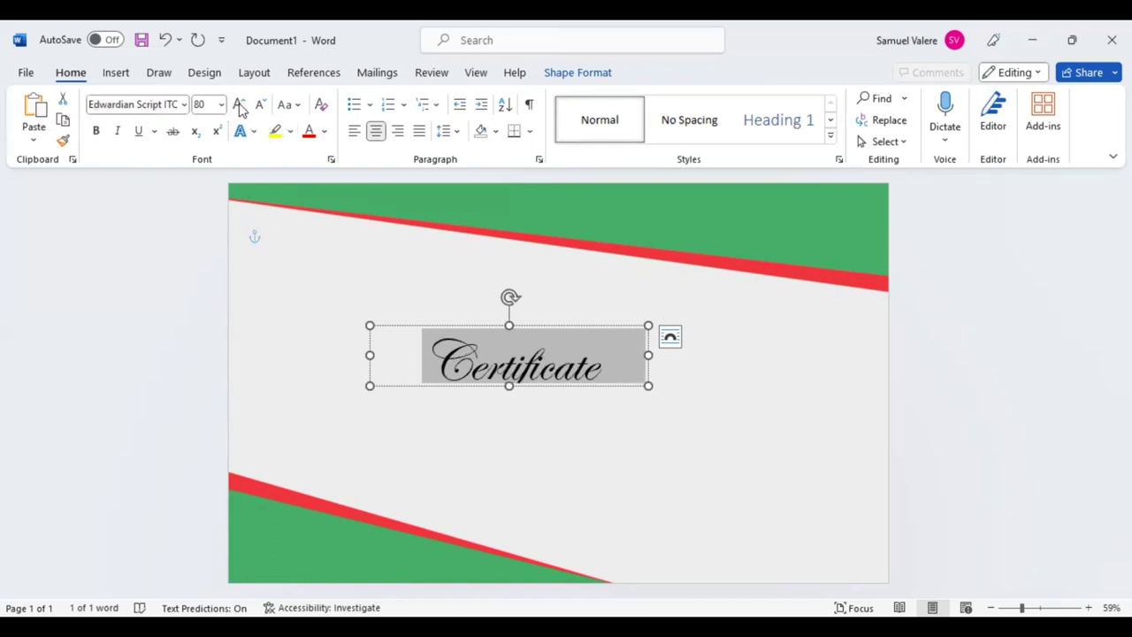
click(239, 104)
click(239, 104)
click(239, 105)
click(239, 104)
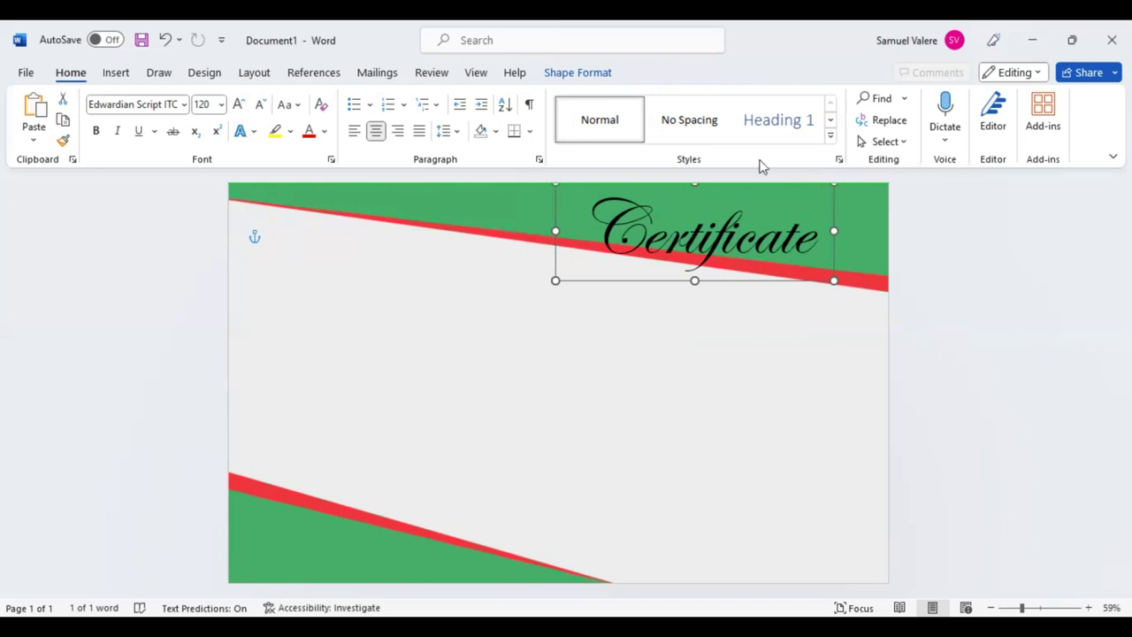
Step: Deepen the top red stripe, nudge the Certificate title right, and shrink it to 90 pt
click(811, 281)
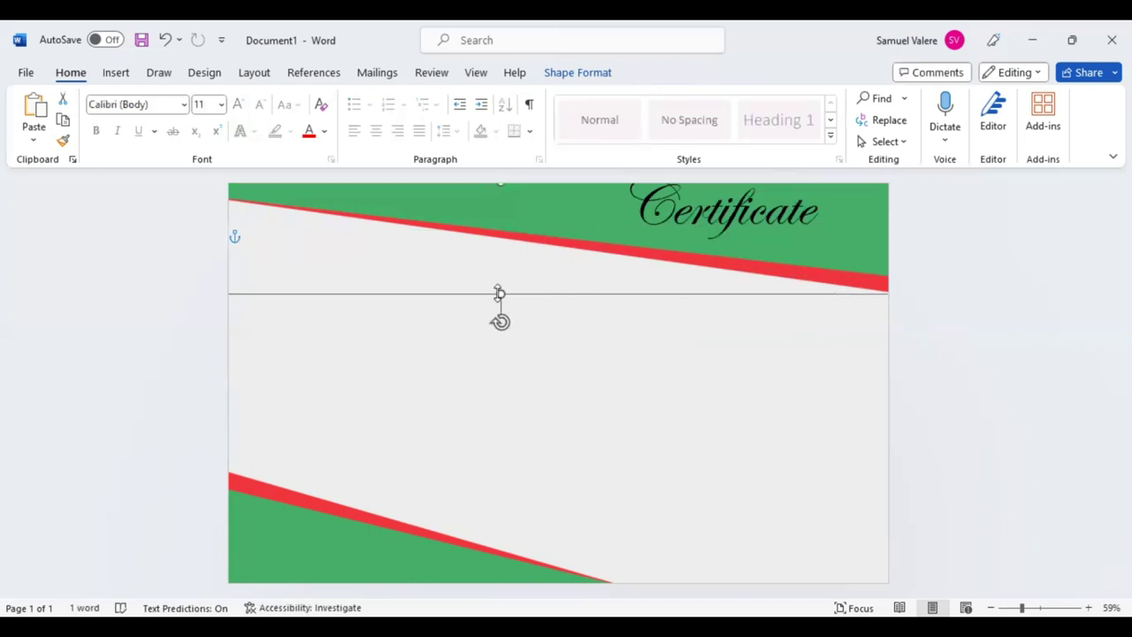
mouse_move(500, 293)
mouse_down()
mouse_move(496, 309)
mouse_move(490, 276)
mouse_move(490, 289)
mouse_up()
click(730, 215)
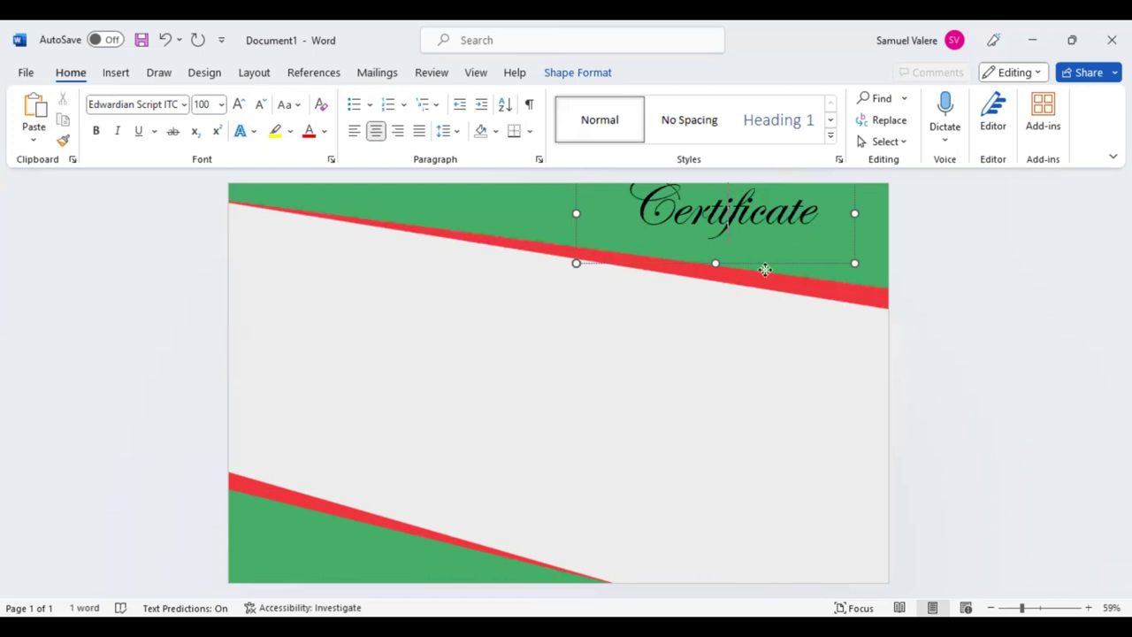
drag(765, 269, 765, 269)
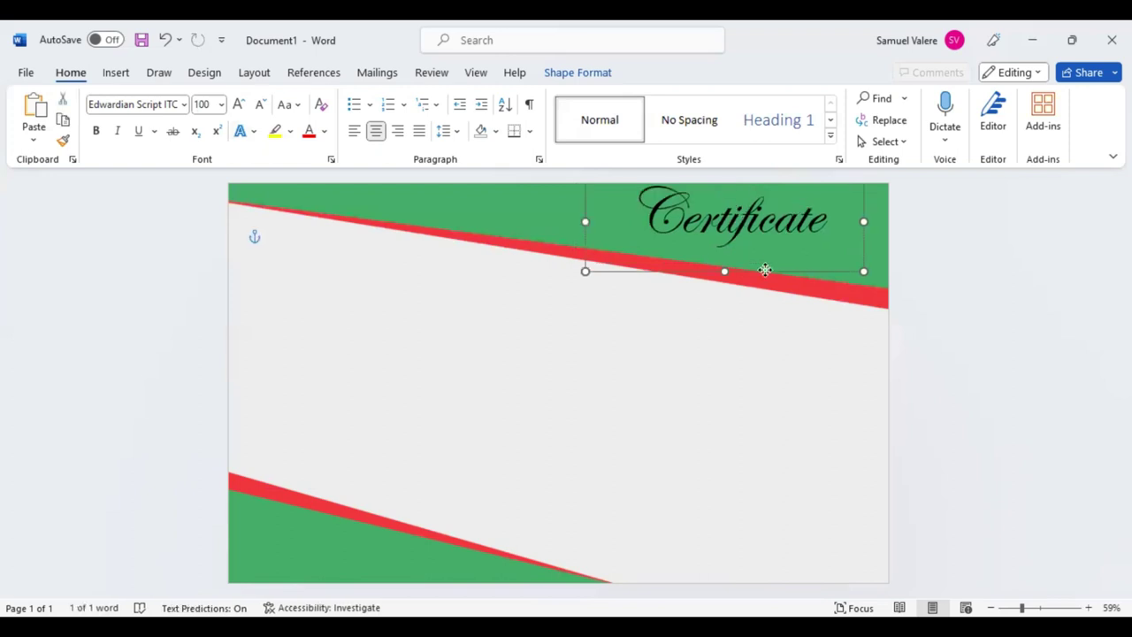
triple_click(765, 234)
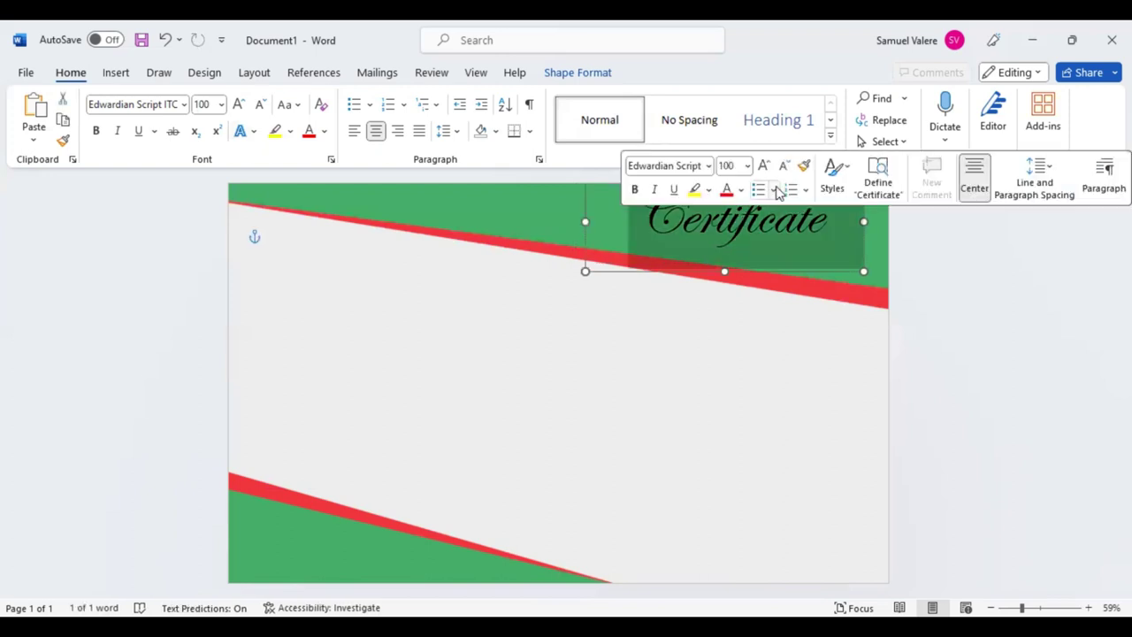
click(785, 166)
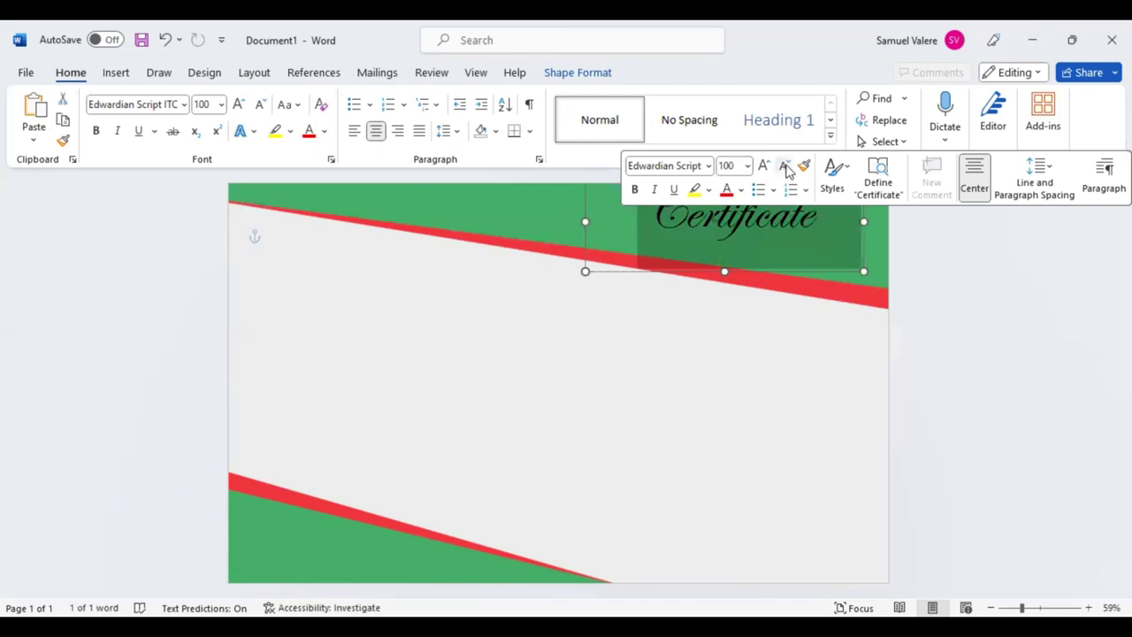
Step: Expand the Certificate title's letter spacing by 4 pt and shift its box slightly right
click(330, 160)
click(468, 139)
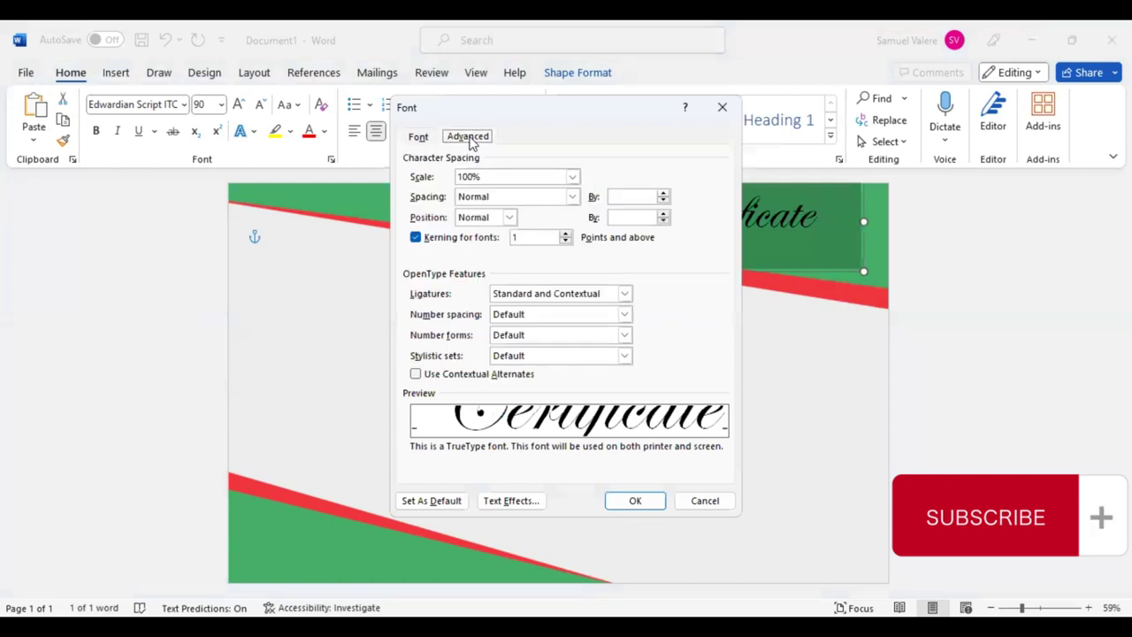
click(573, 196)
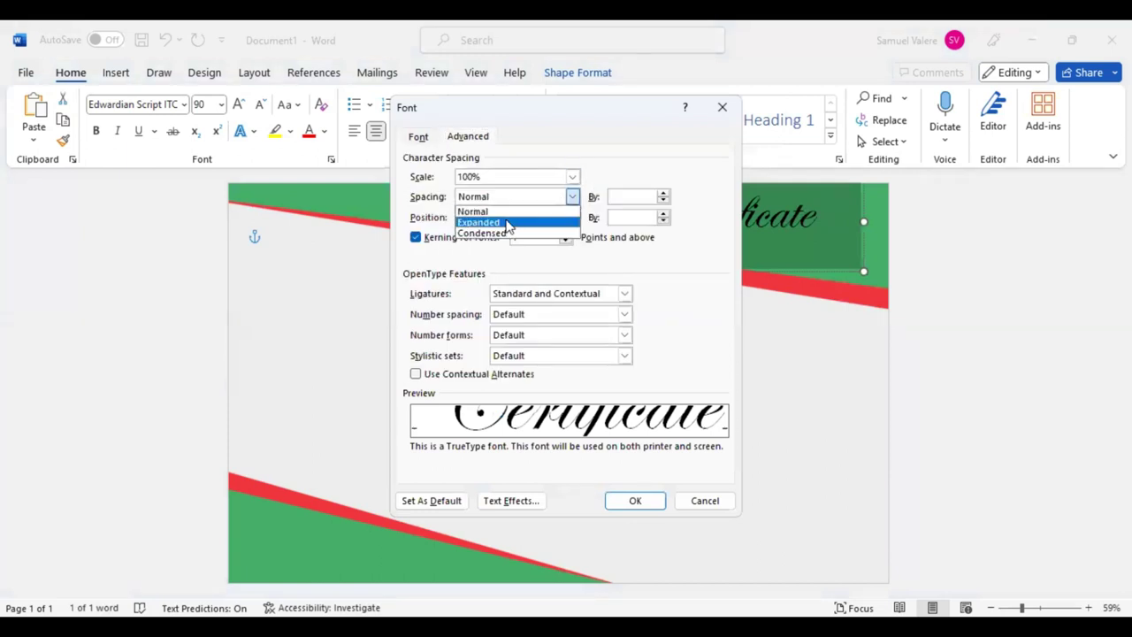
click(505, 218)
click(616, 196)
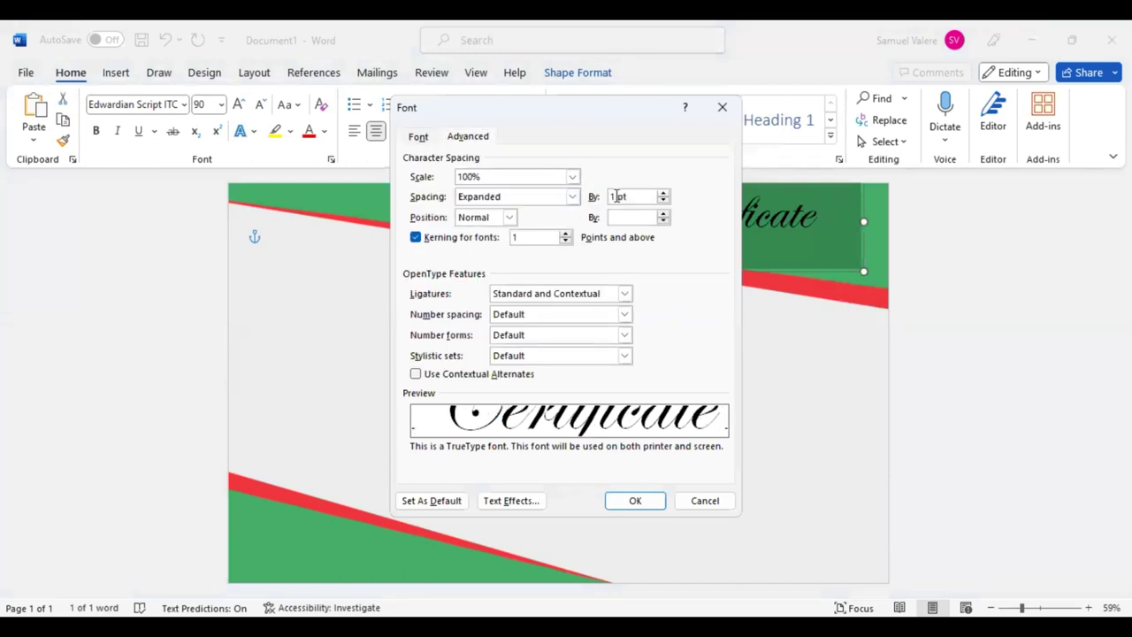
text(4)
key(Return)
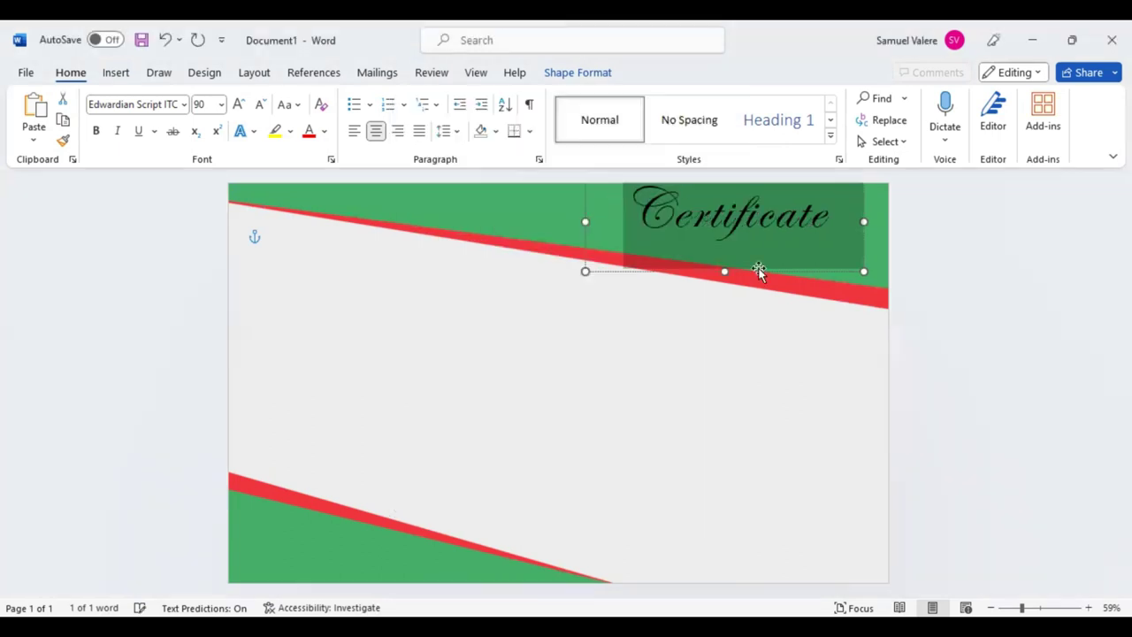
drag(758, 270, 758, 269)
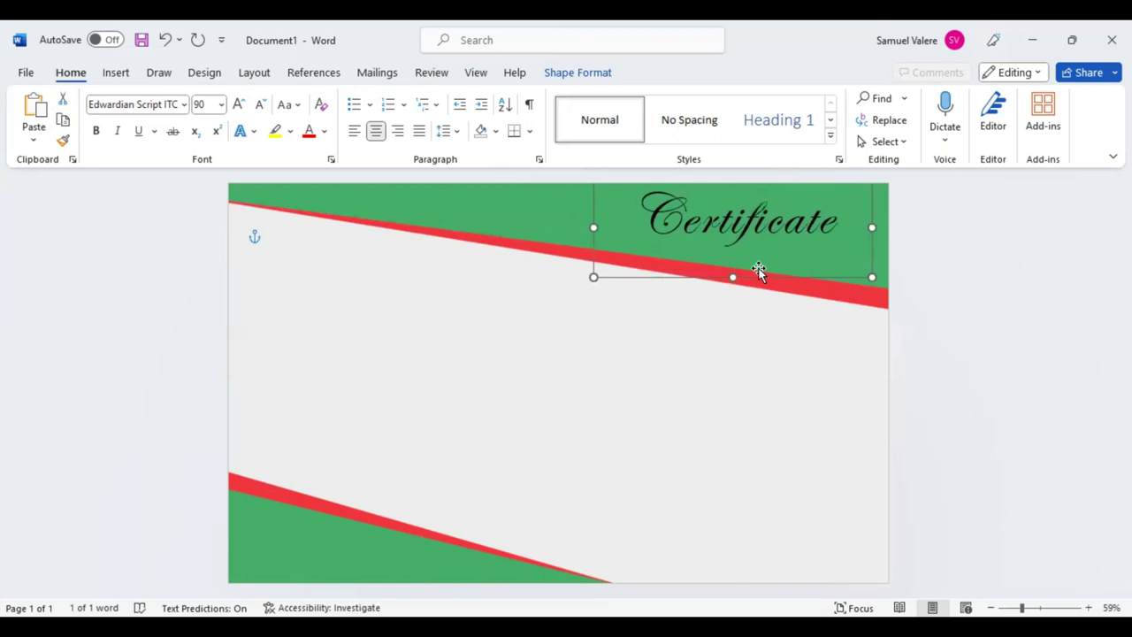
key(ctrl+y)
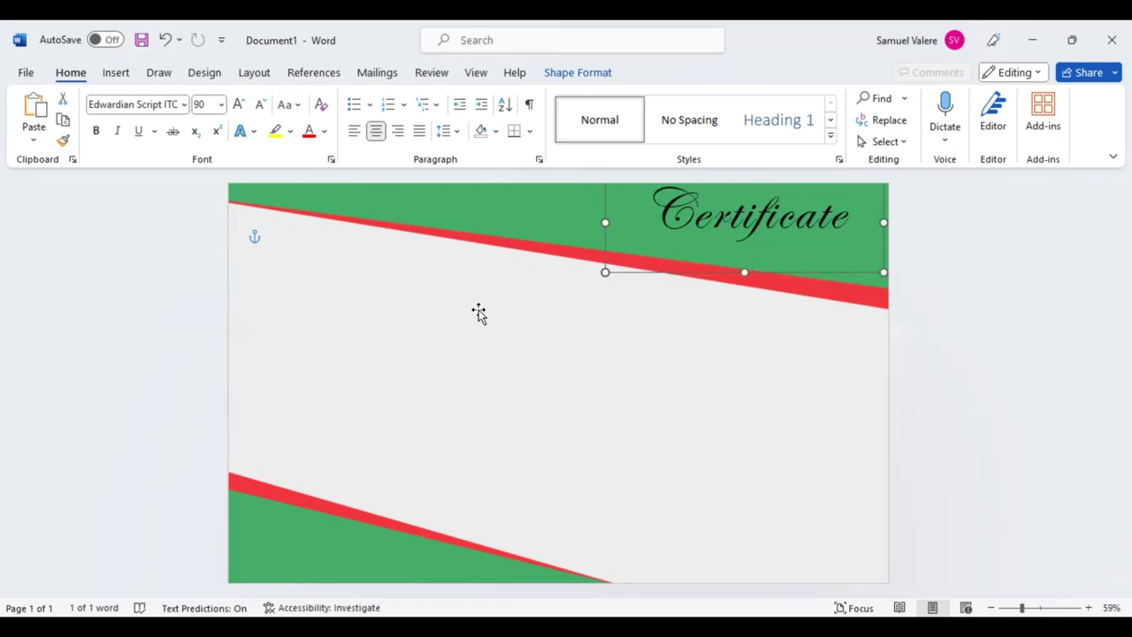
Step: Duplicate the title box below it, retype it as 'Of Appreciation', and widen it leftward
drag(507, 310, 764, 346)
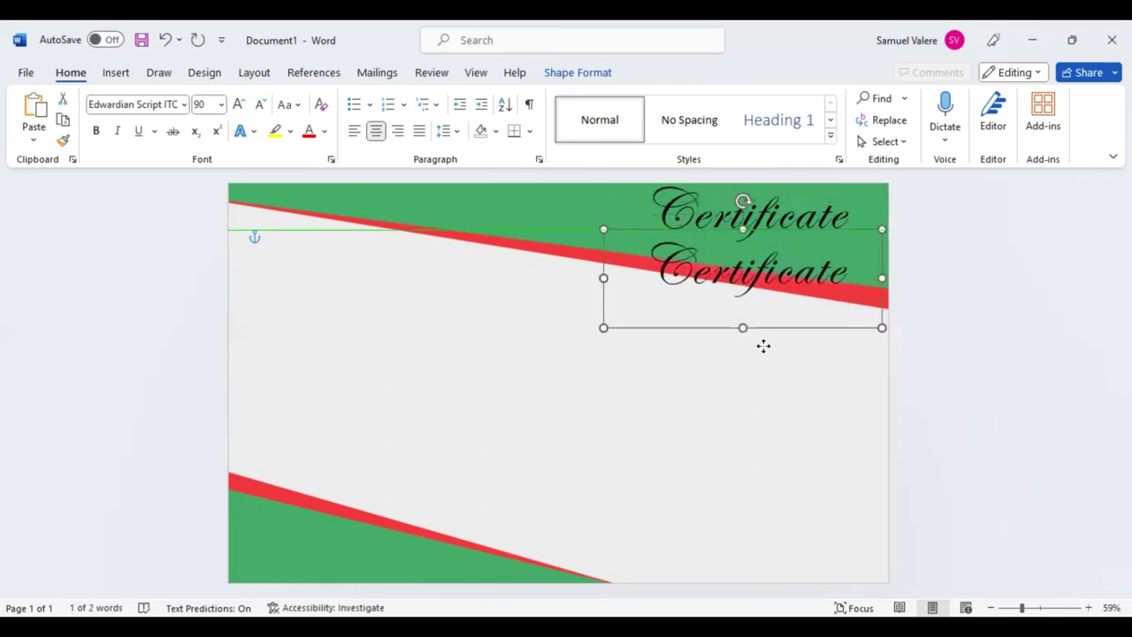
double_click(757, 277)
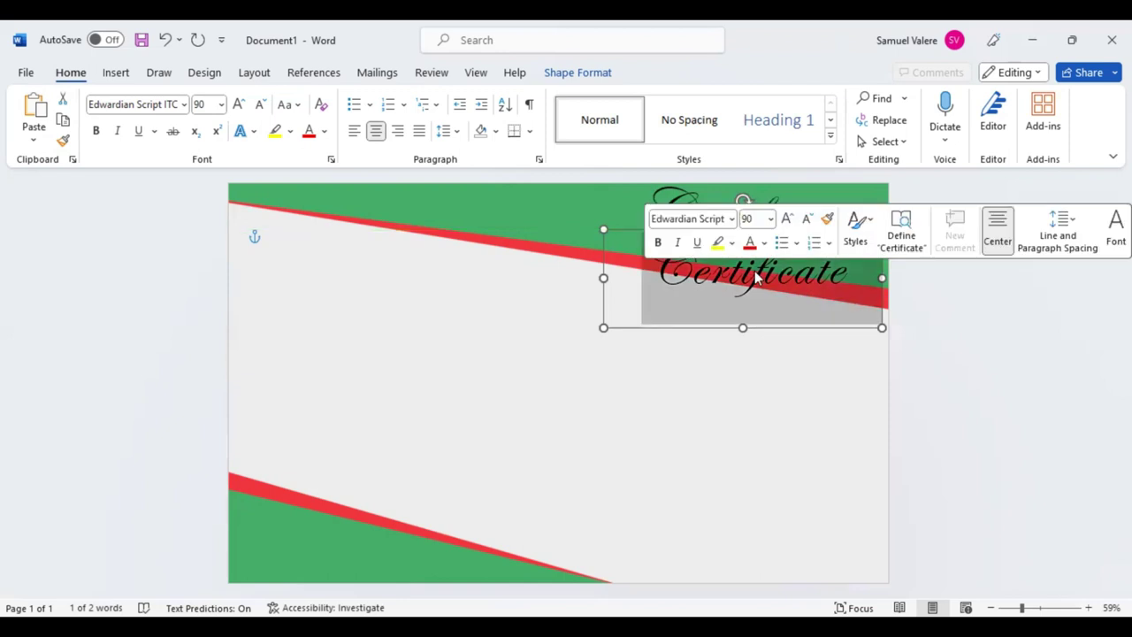
text(Of A)
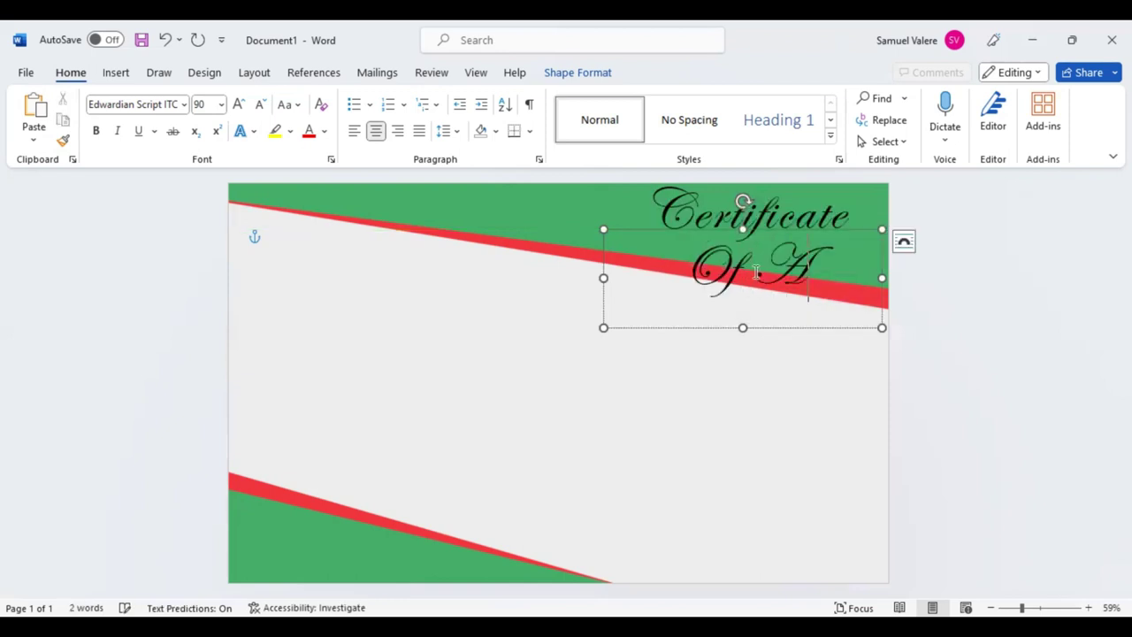
text(ppr)
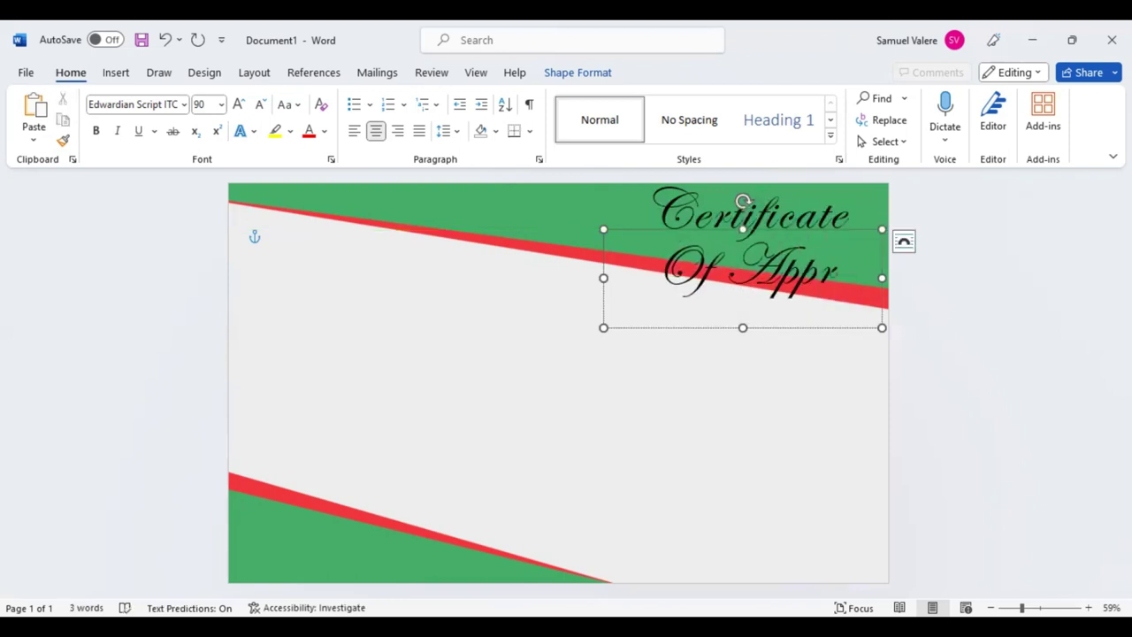
text(eciation)
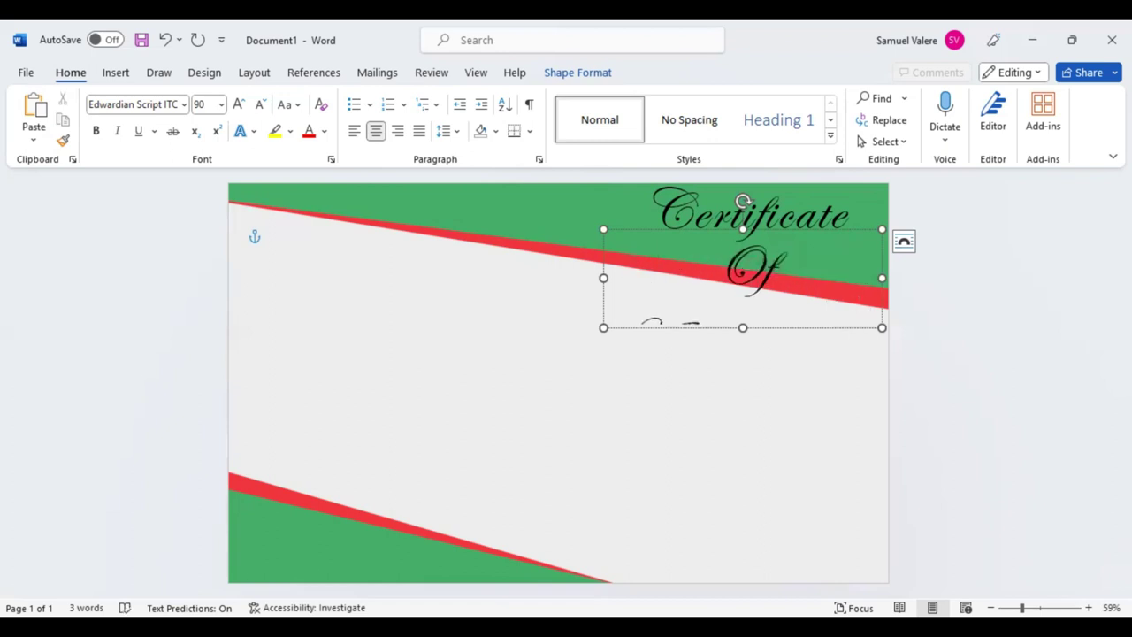
drag(604, 277, 524, 278)
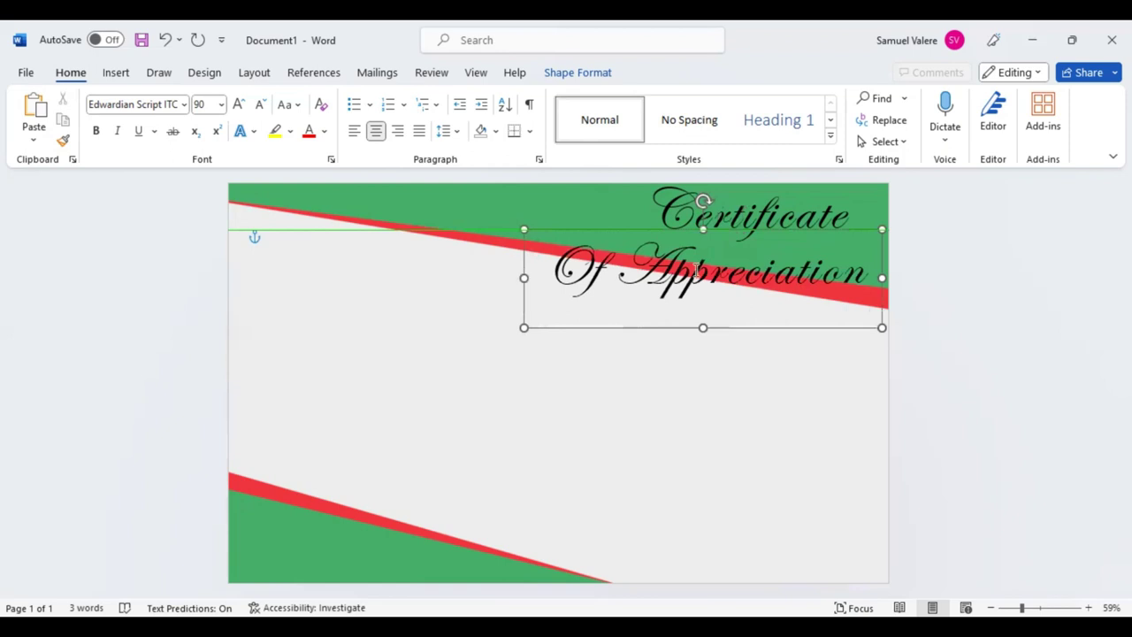
key(ctrl+a)
Step: Make the subtitle 'OF APPRECIATION' in 18 pt uppercase Georgia, and narrow its text box
text(Ge)
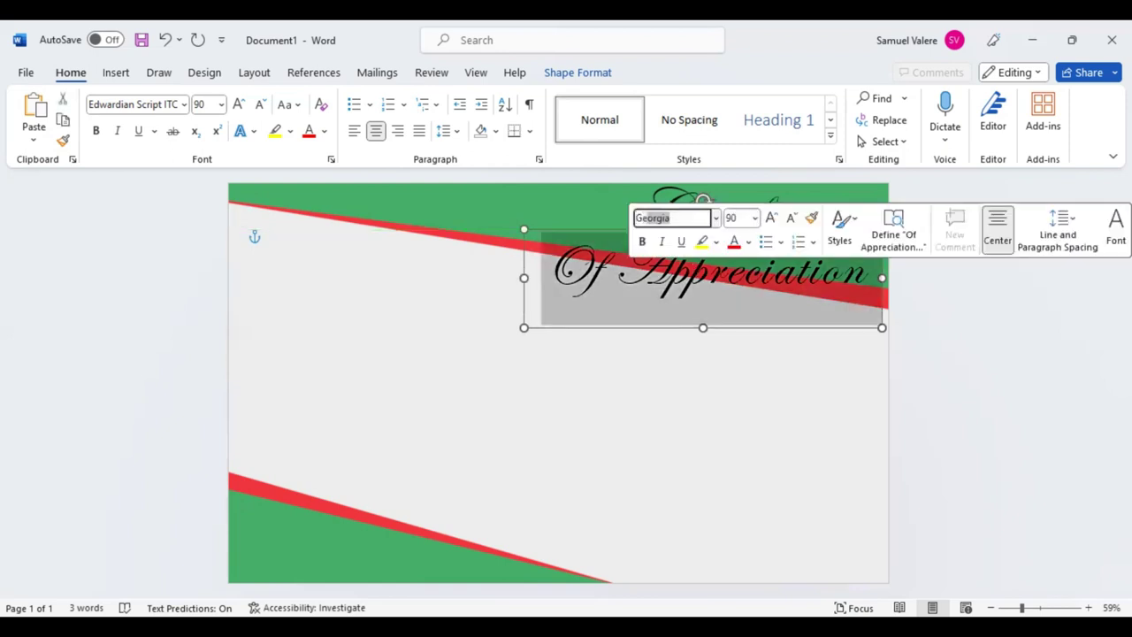
key(Return)
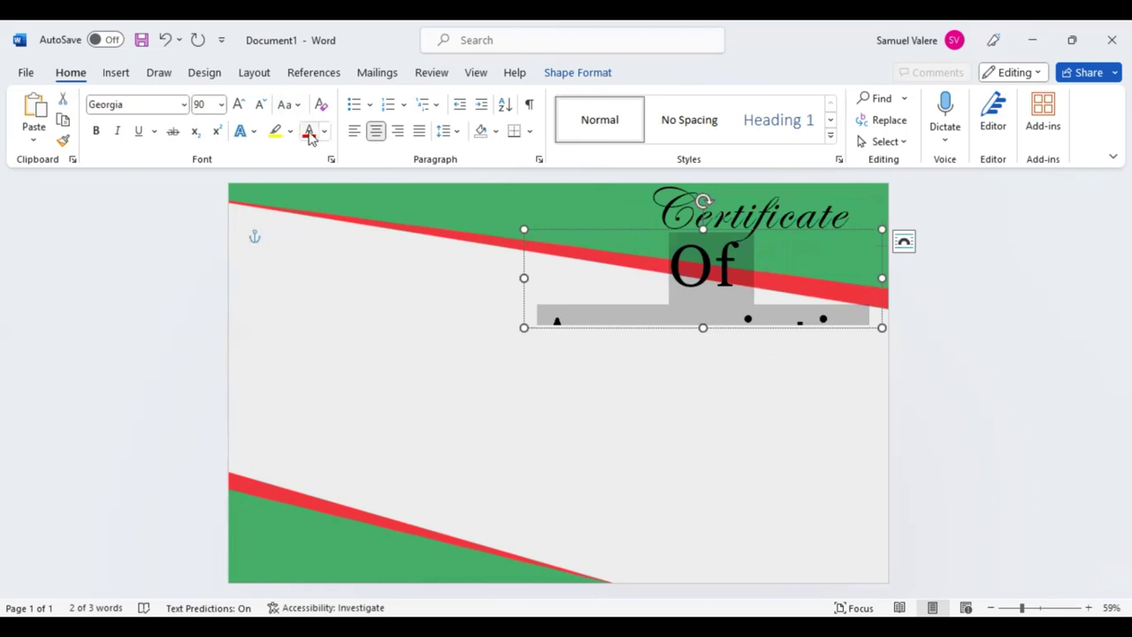
click(261, 106)
click(262, 106)
click(262, 107)
click(258, 106)
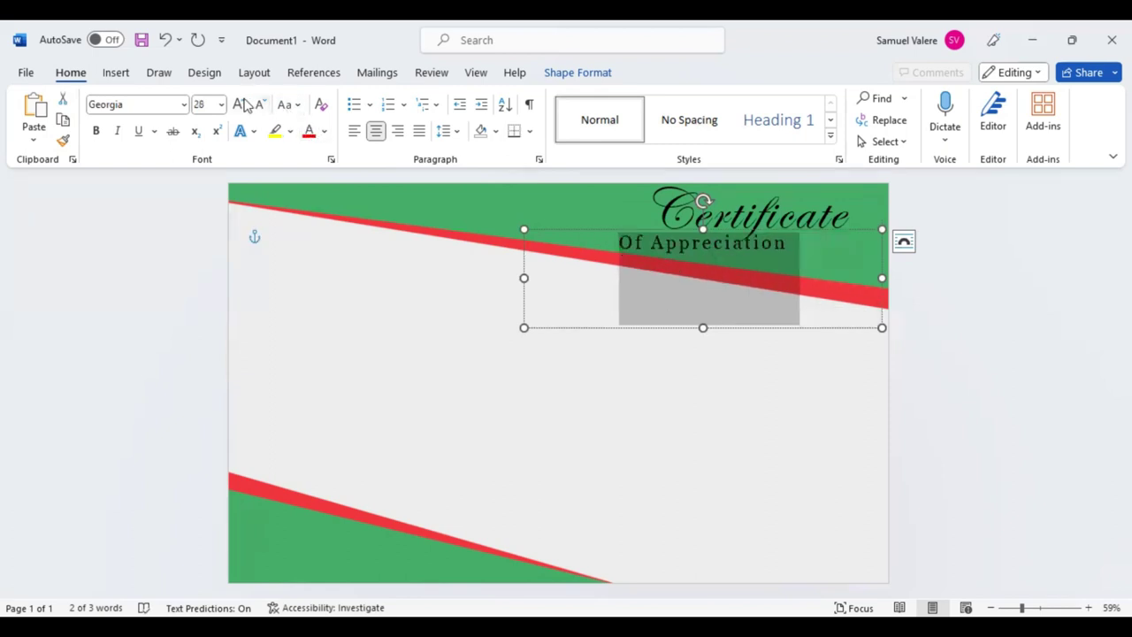
click(297, 107)
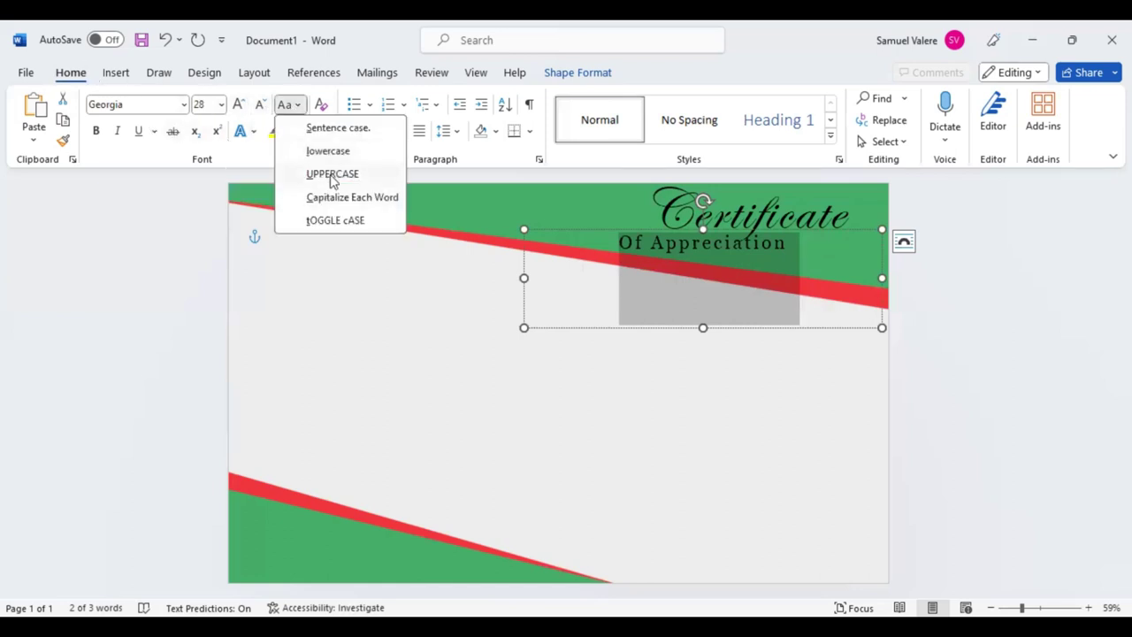
click(333, 177)
click(262, 106)
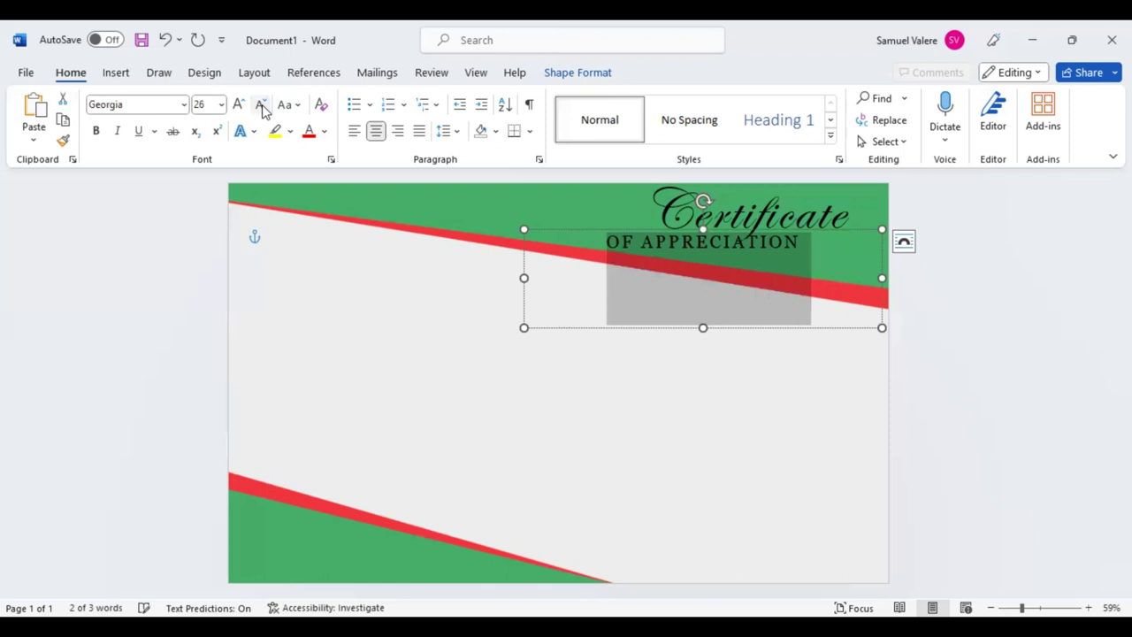
click(262, 106)
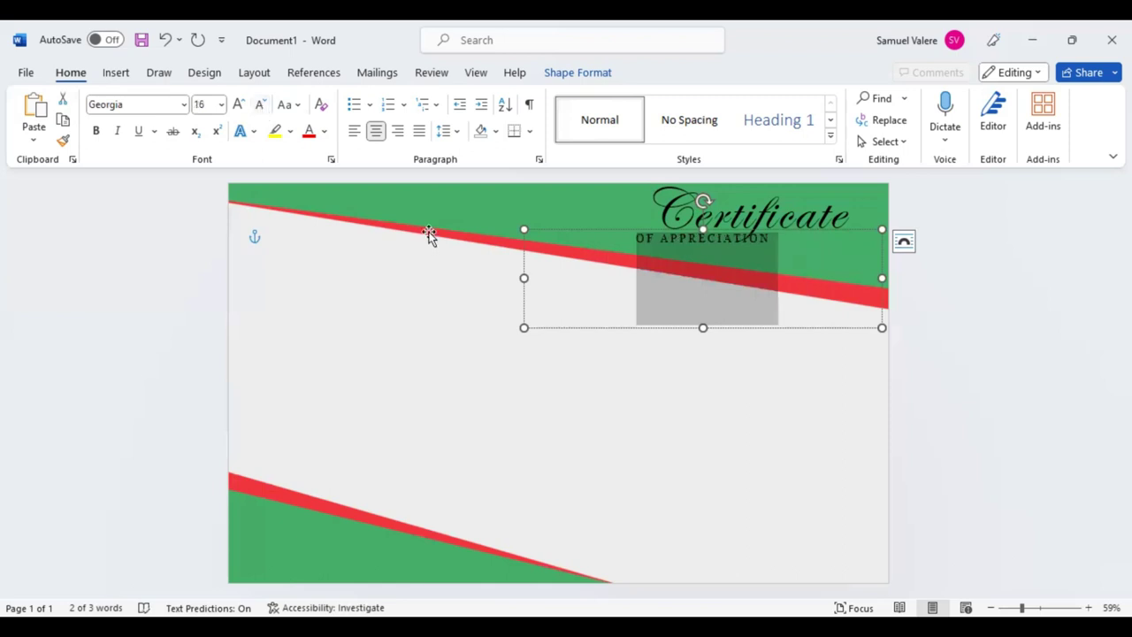
click(238, 104)
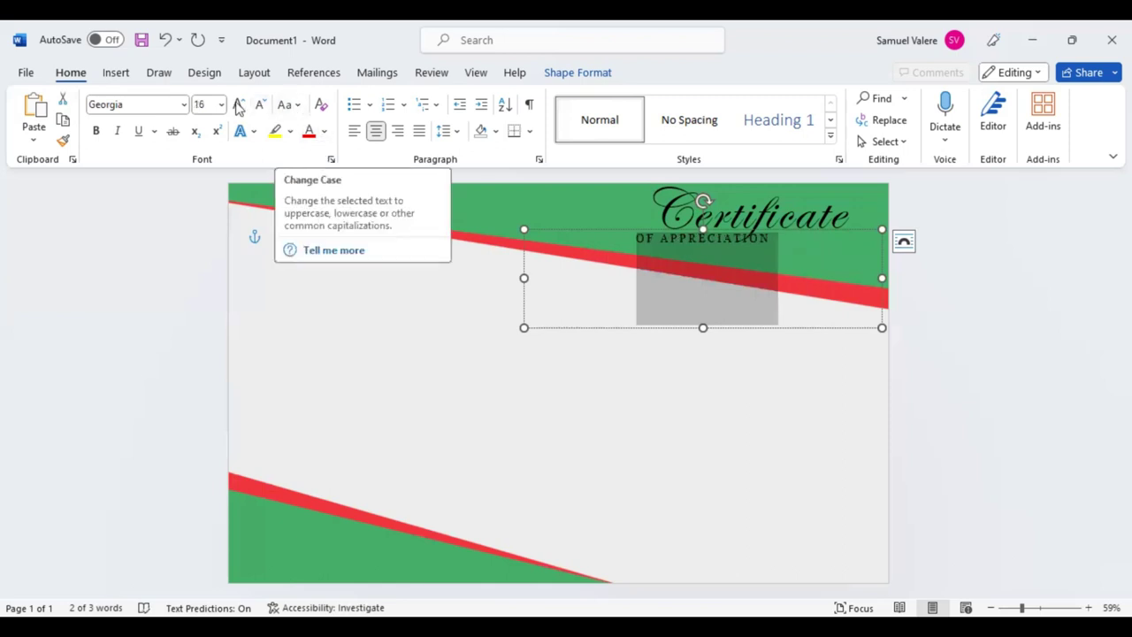
drag(523, 278, 707, 278)
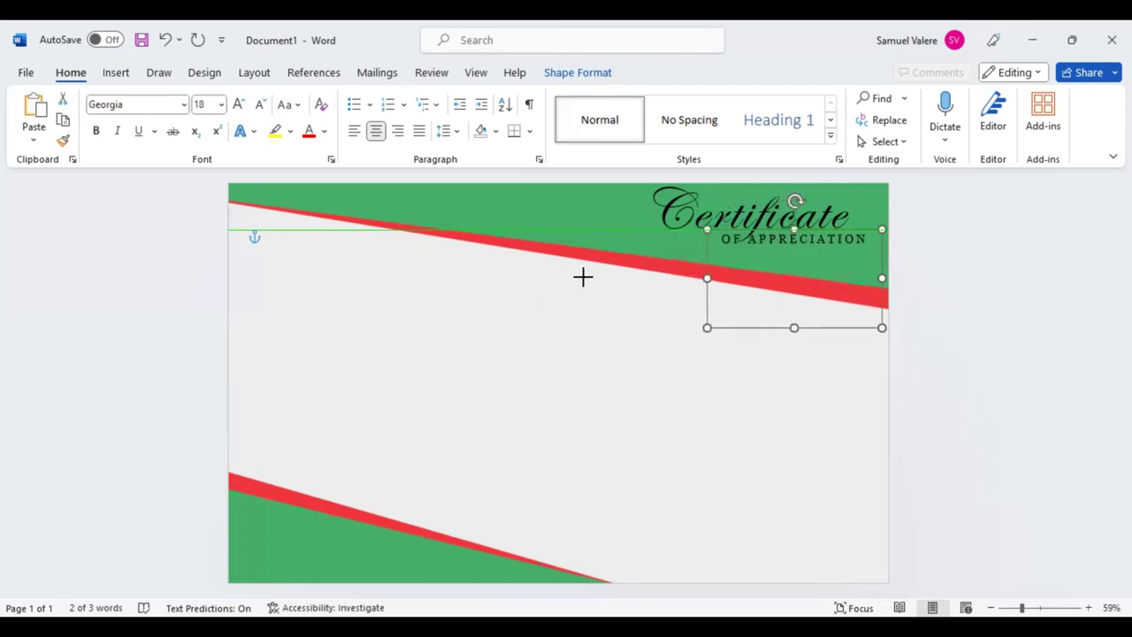
Step: Shrink the subtitle box to fit its text and tuck it just under the Certificate title
drag(707, 328, 720, 252)
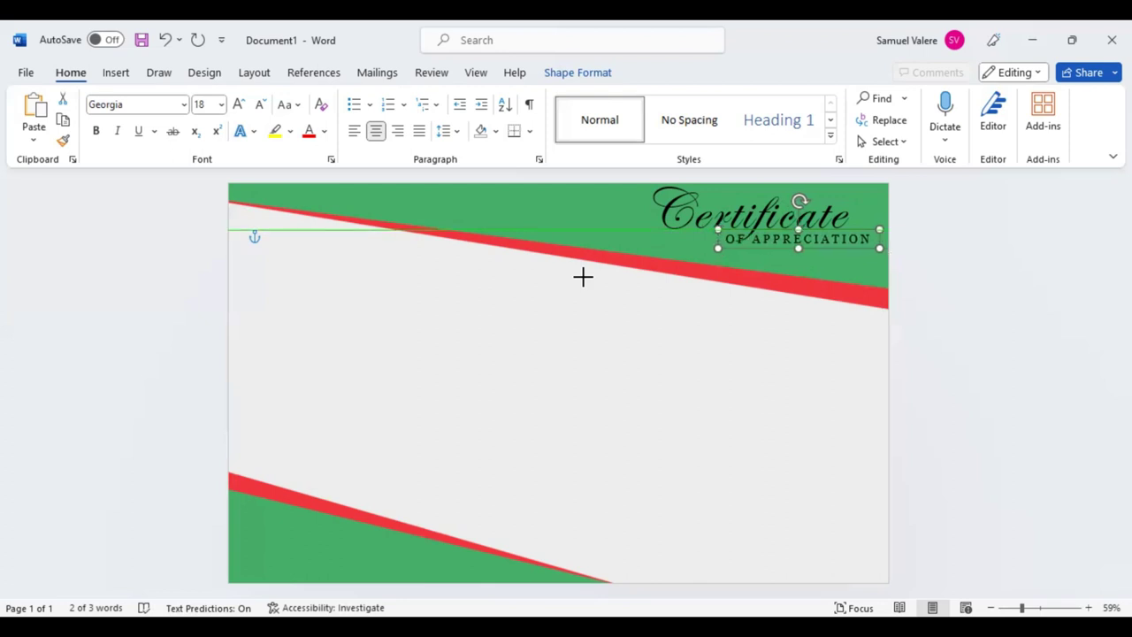
drag(800, 240, 780, 255)
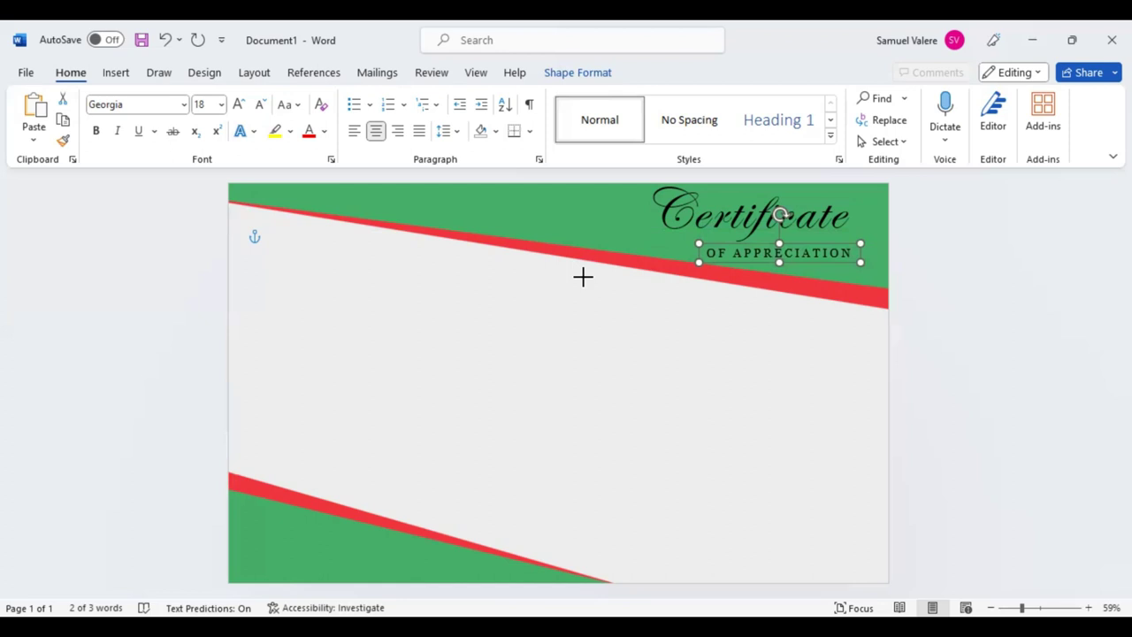
key(Left)
key(Up)
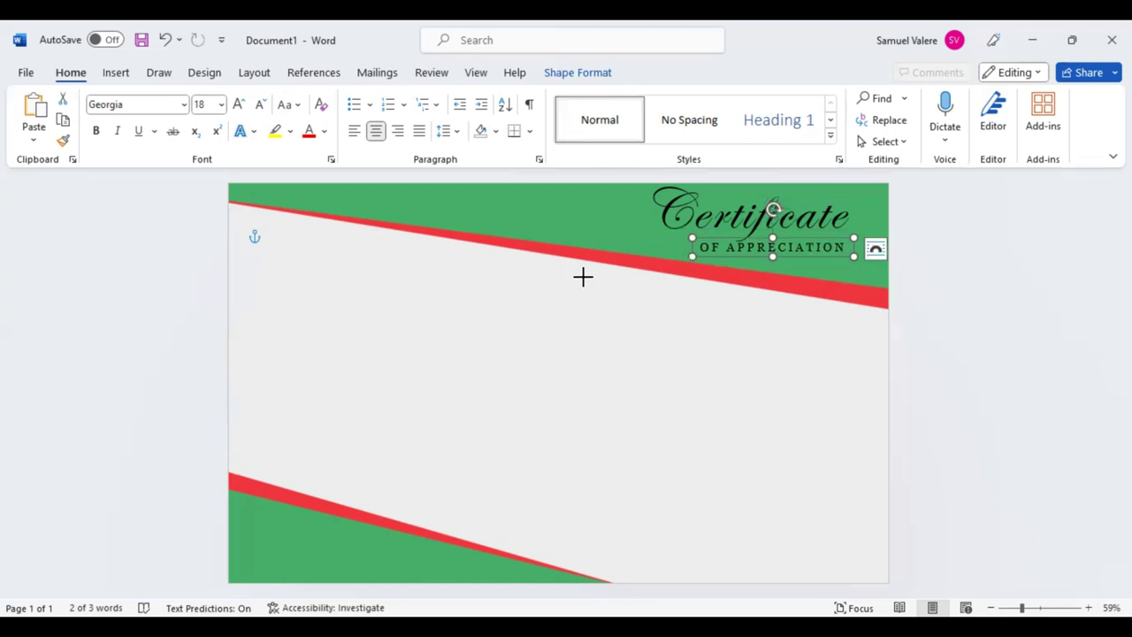
Step: Colour the script Certificate title gold using the recent colour
click(583, 277)
click(583, 277)
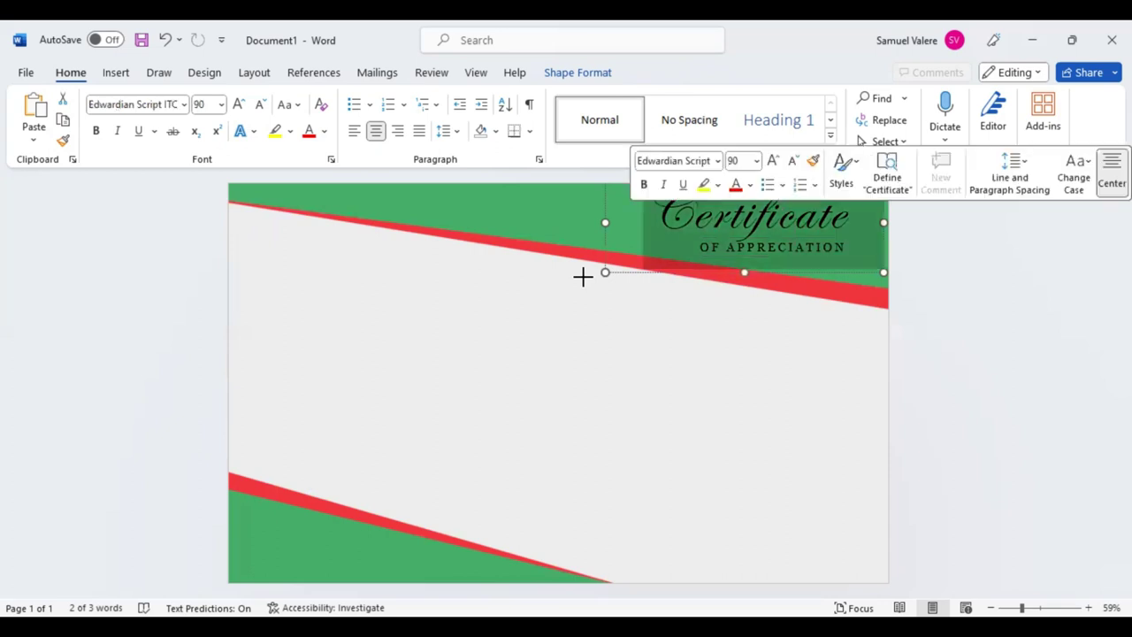
click(749, 185)
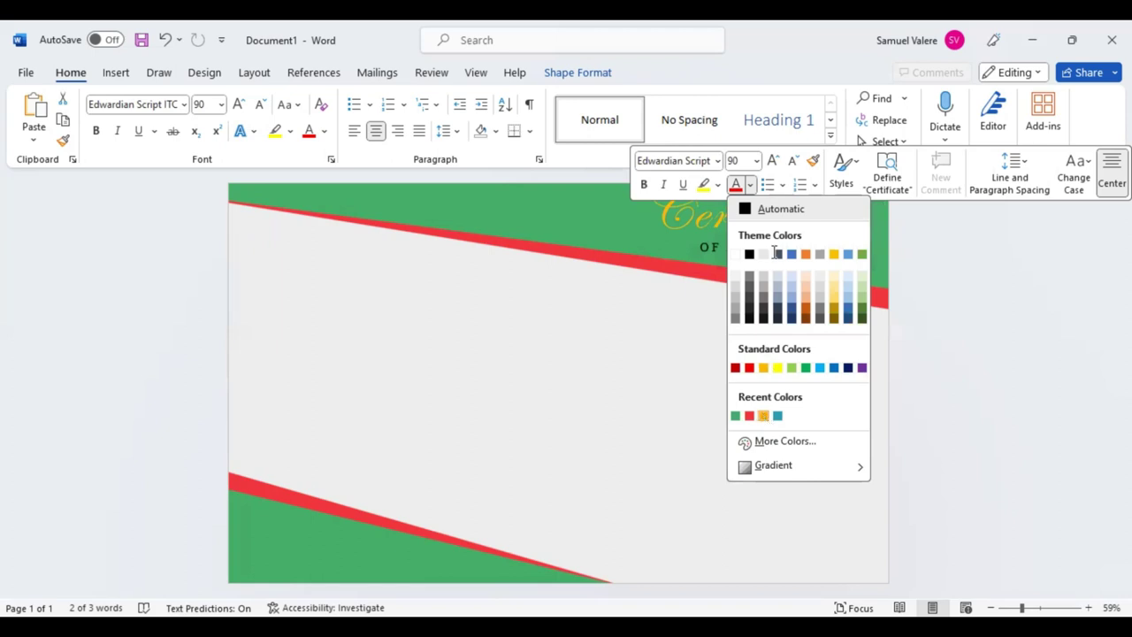
click(760, 320)
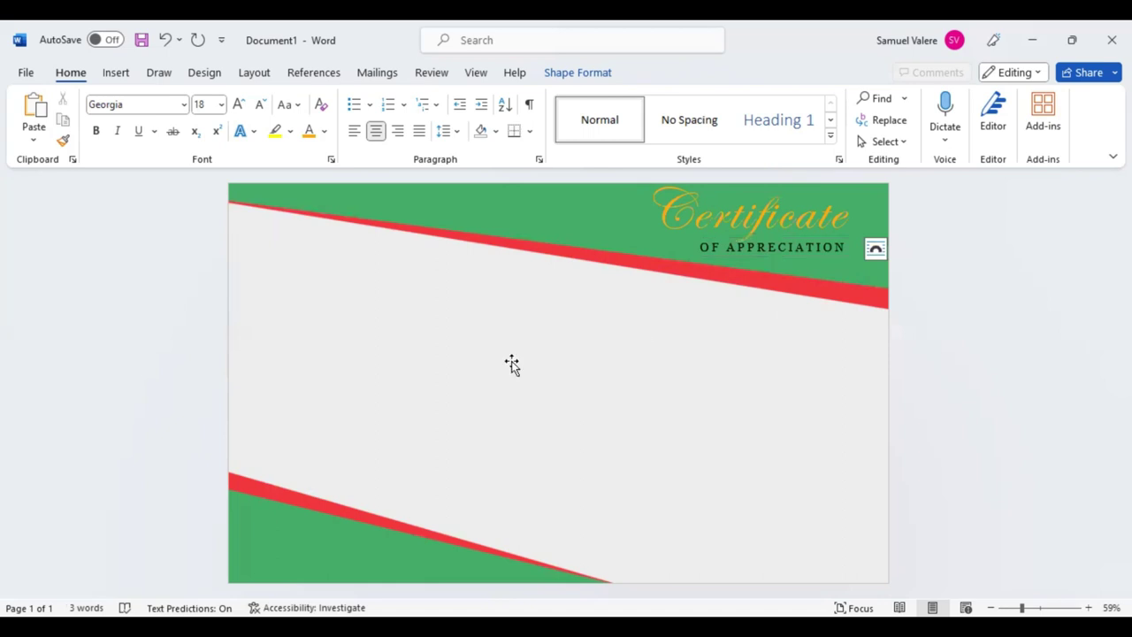
Step: Draw a text box below the top band containing 'This Certificate Is Greatly Presented To'
click(118, 75)
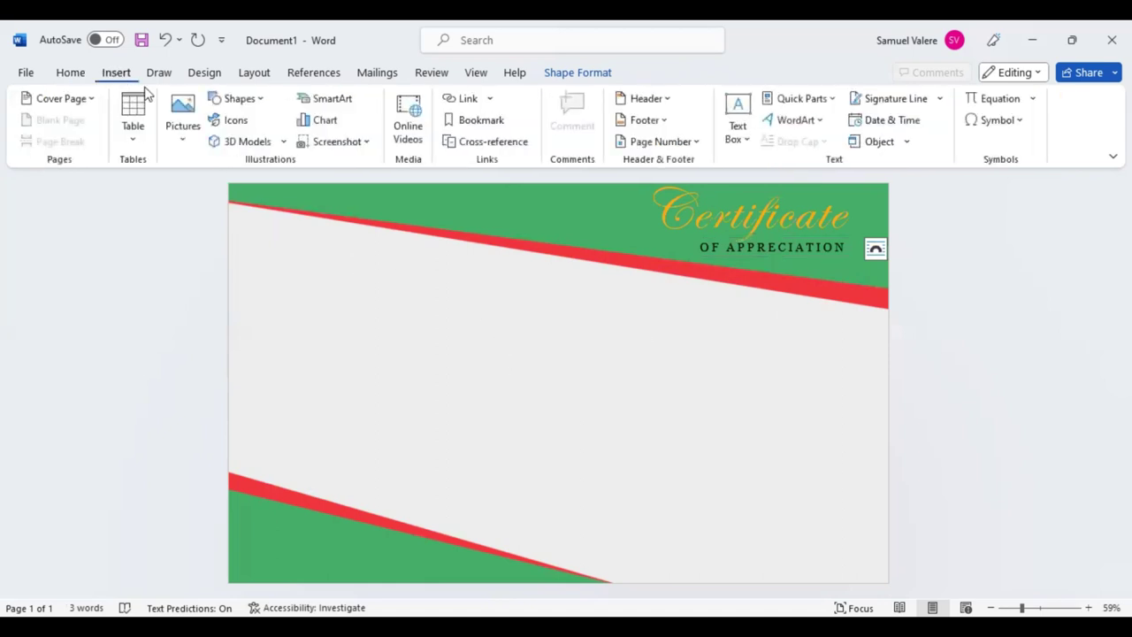
click(239, 99)
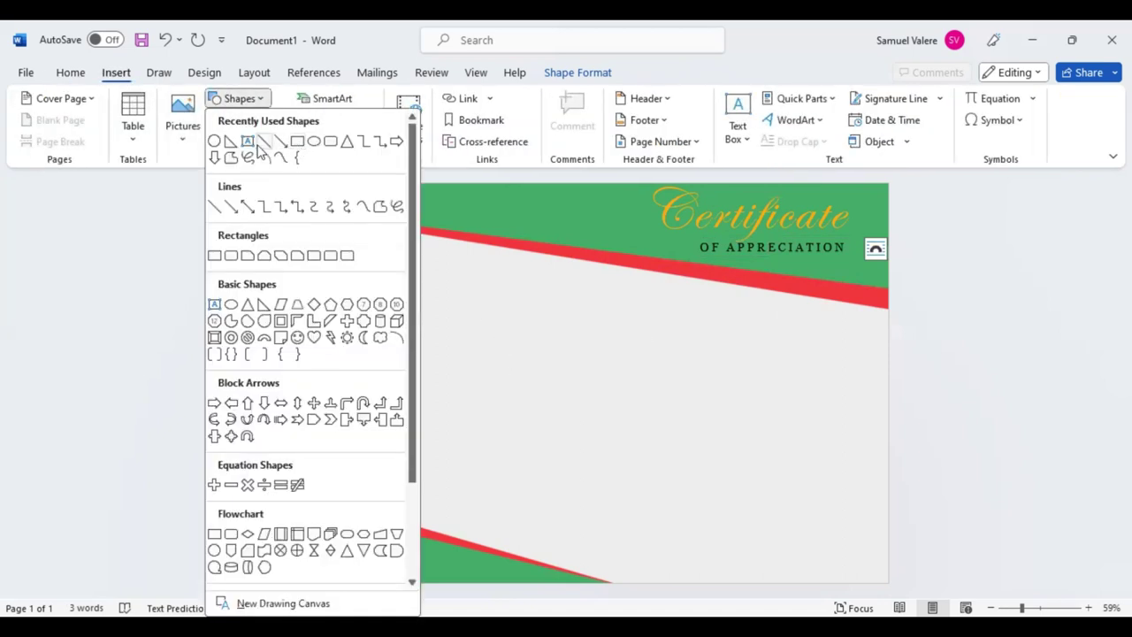
click(249, 143)
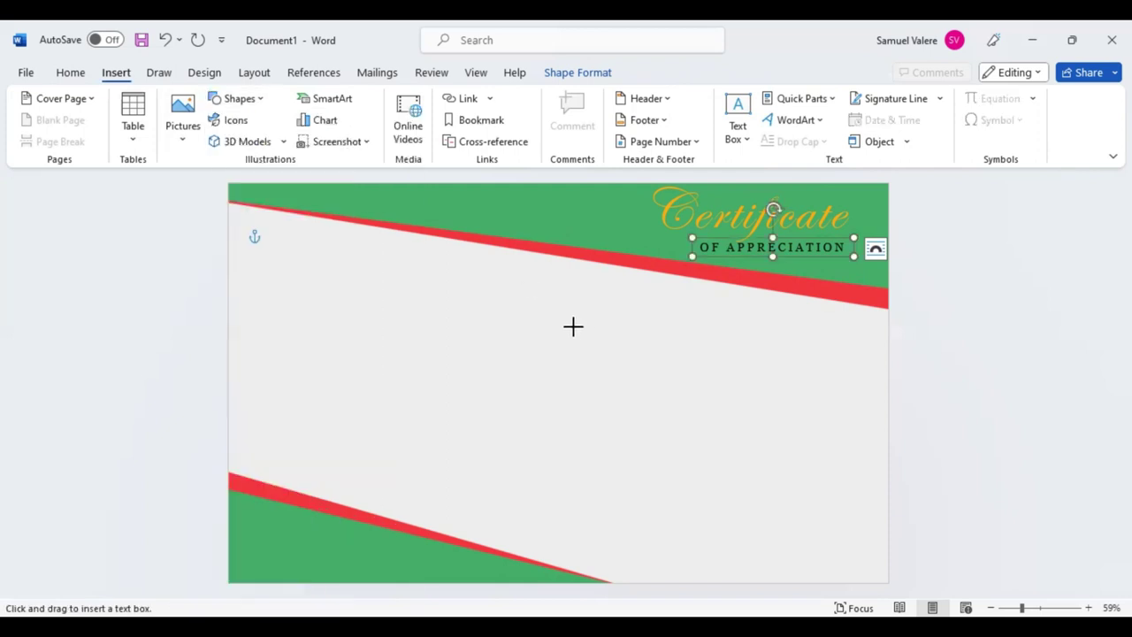
mouse_move(497, 320)
mouse_down()
mouse_move(745, 376)
mouse_move(762, 359)
mouse_up()
text(Th)
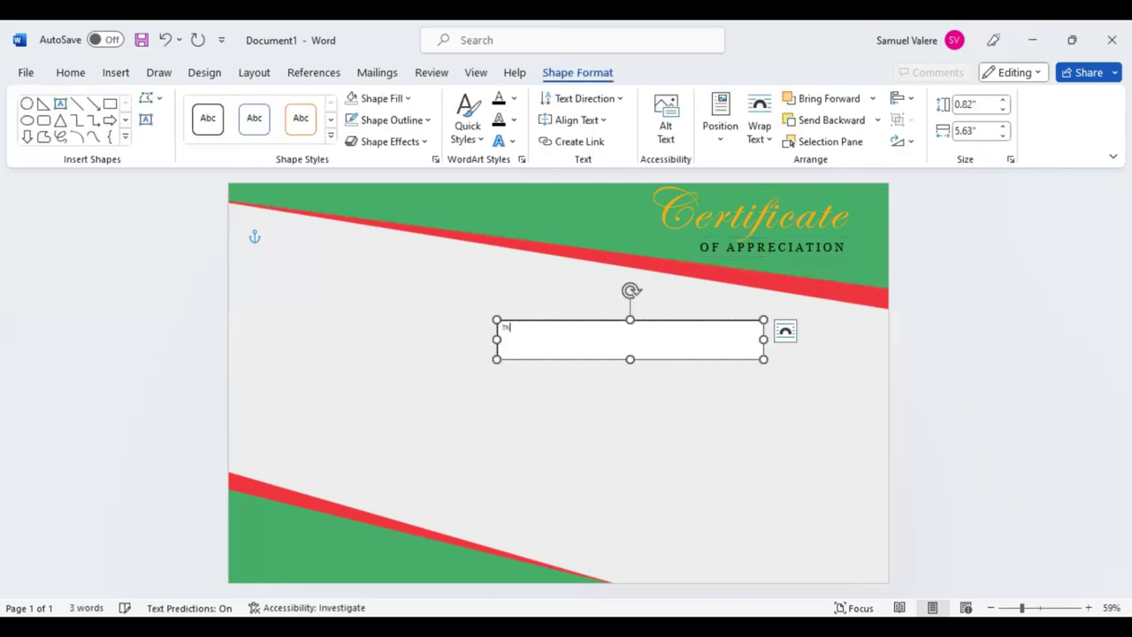
text(is)
text( Certif)
text(icate)
text( Is Greatly )
text(Presented)
text( To)
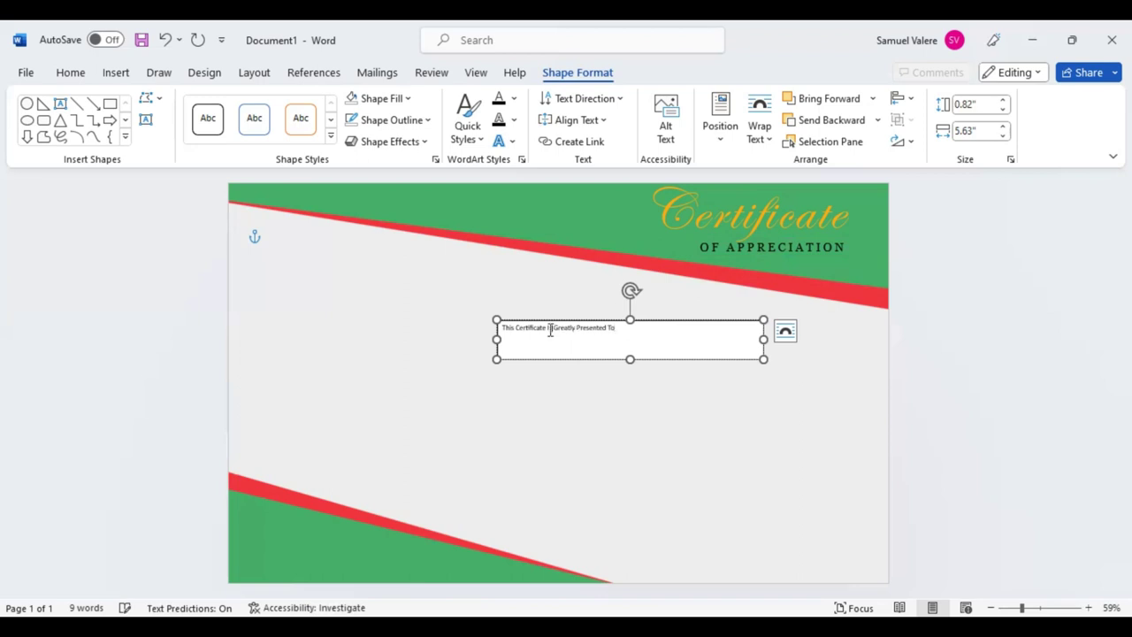
key(ctrl+a)
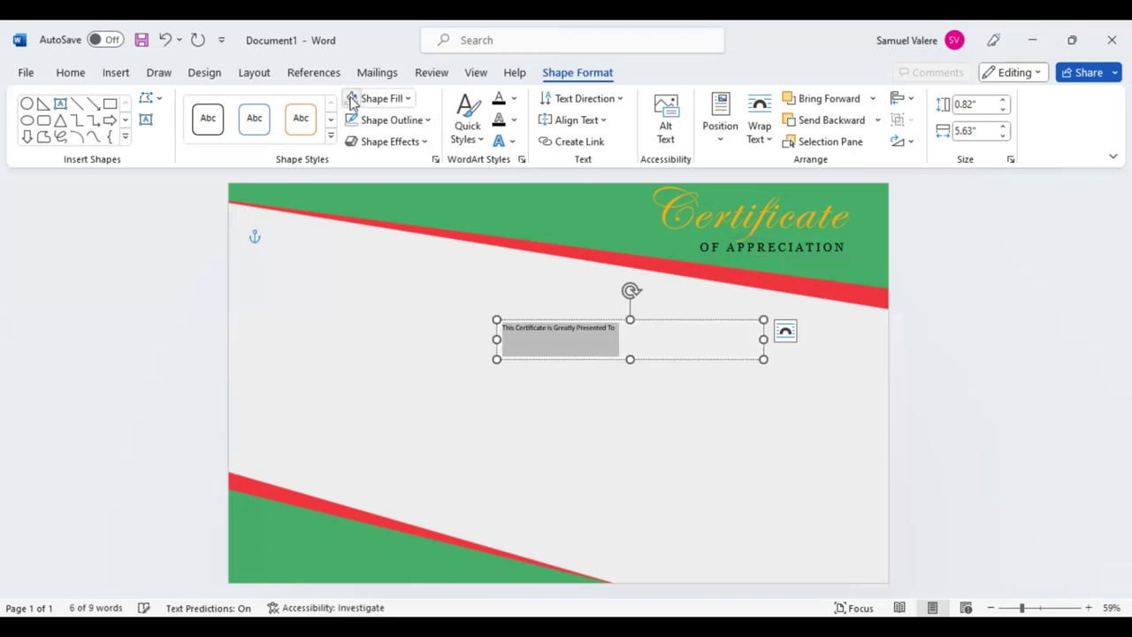
Step: Centre the presentation line and expand its character spacing by 7 pt
click(69, 74)
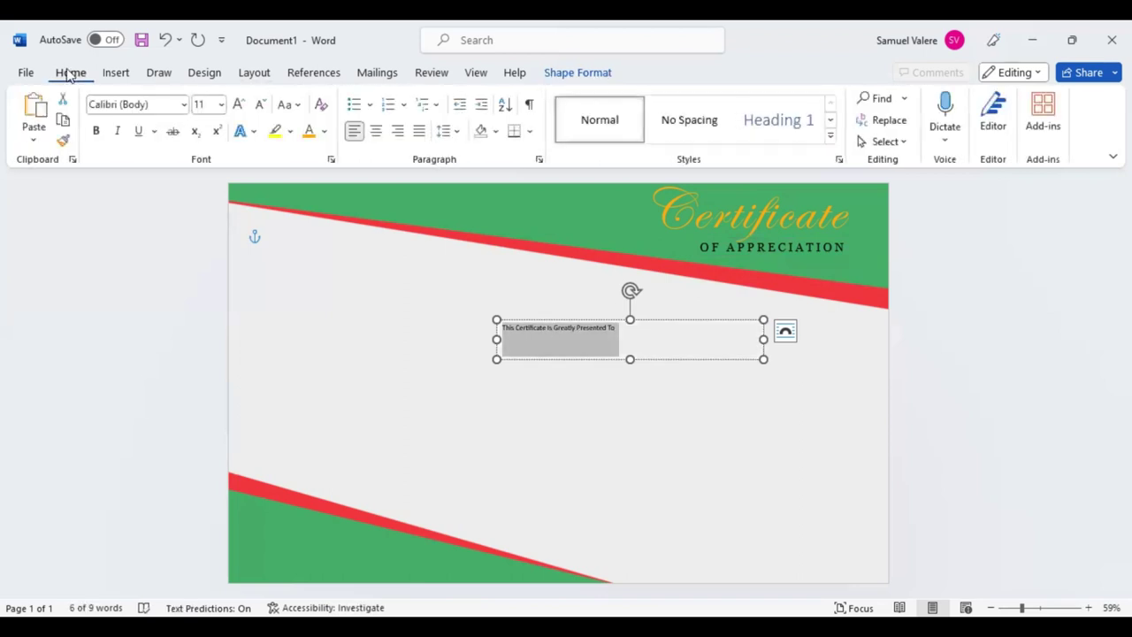
click(376, 130)
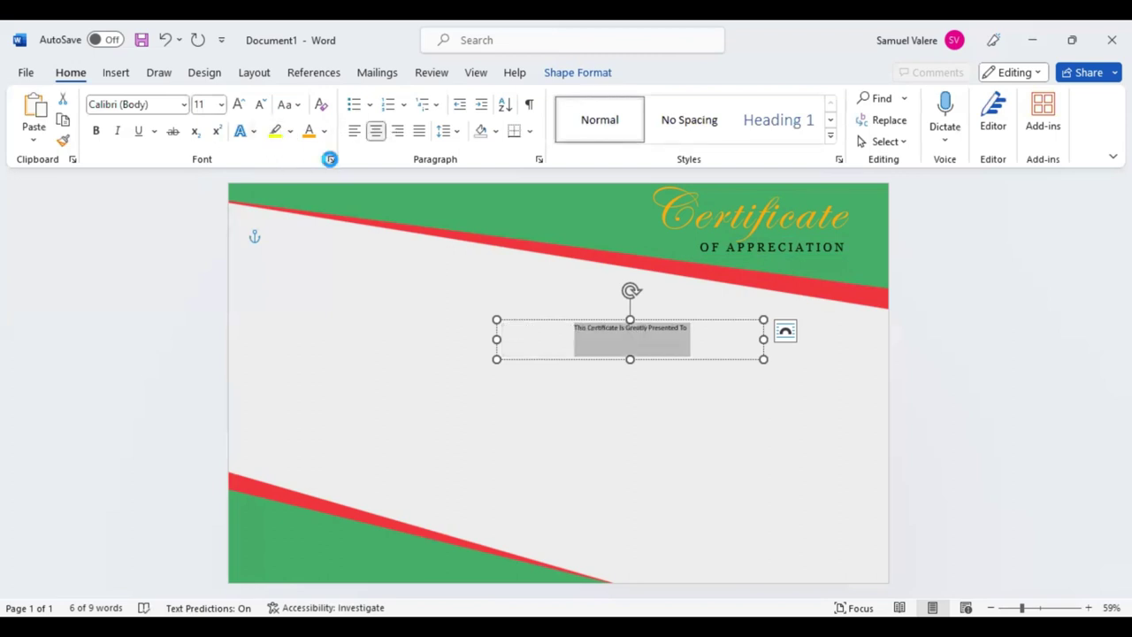
click(329, 159)
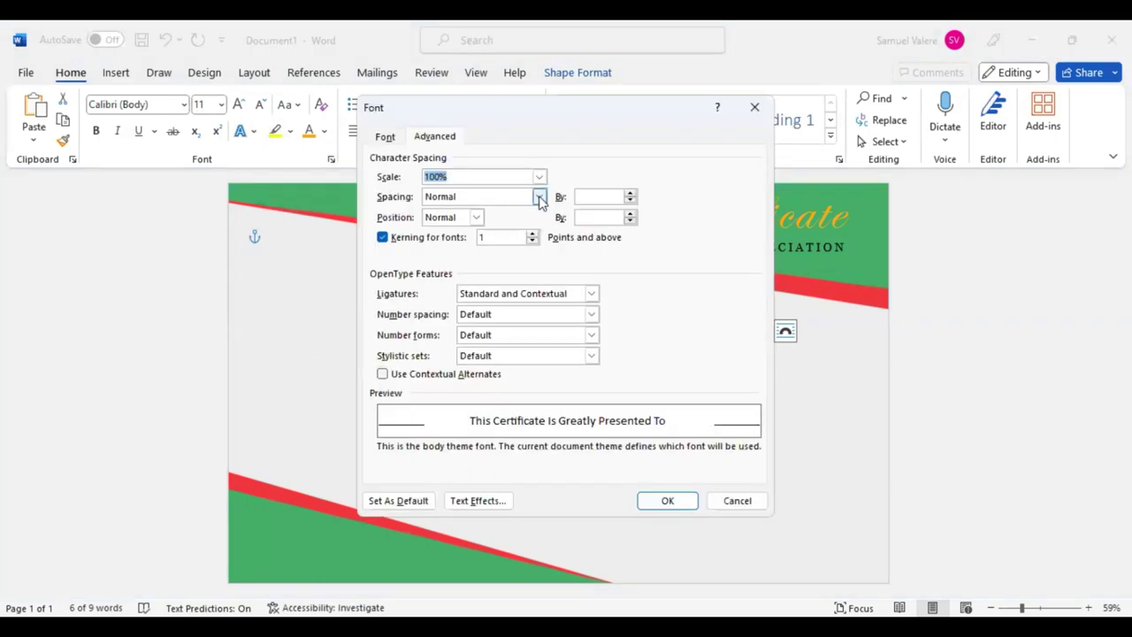
click(539, 198)
click(465, 222)
click(581, 196)
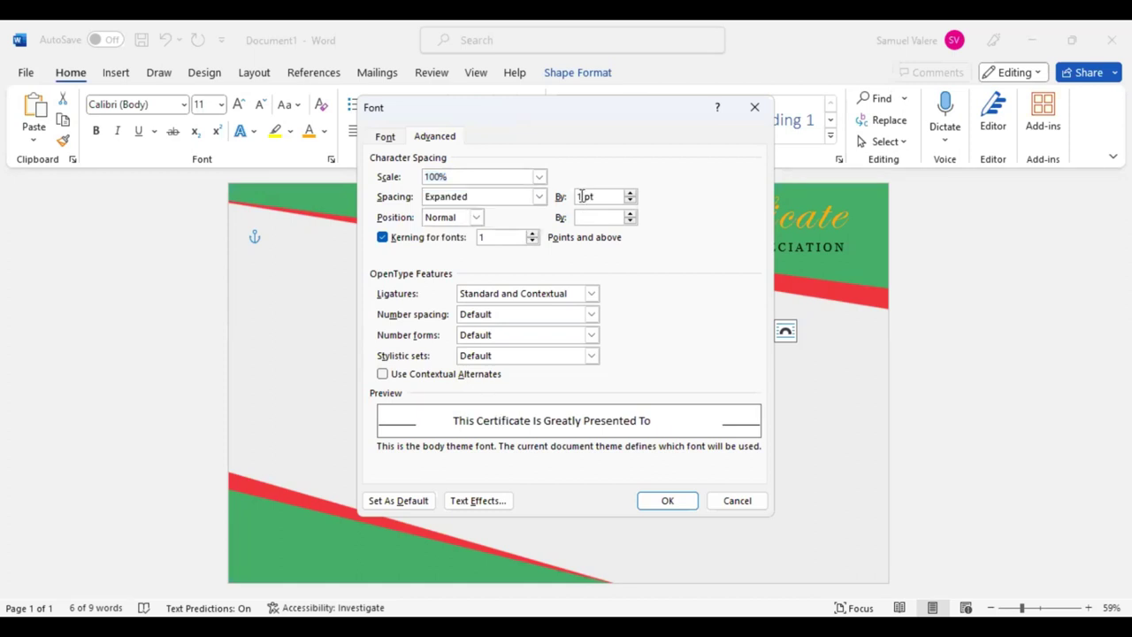
text(7)
key(Return)
Step: Make the presentation line uppercase in Georgia
click(287, 104)
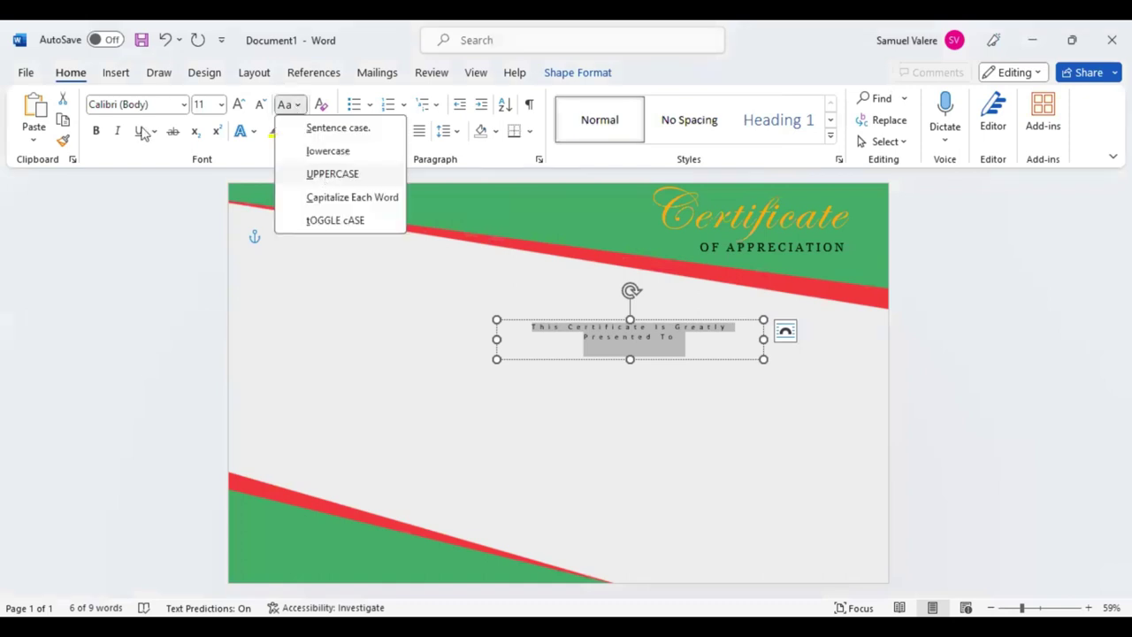
click(324, 174)
click(133, 104)
text(Georgia)
key(Return)
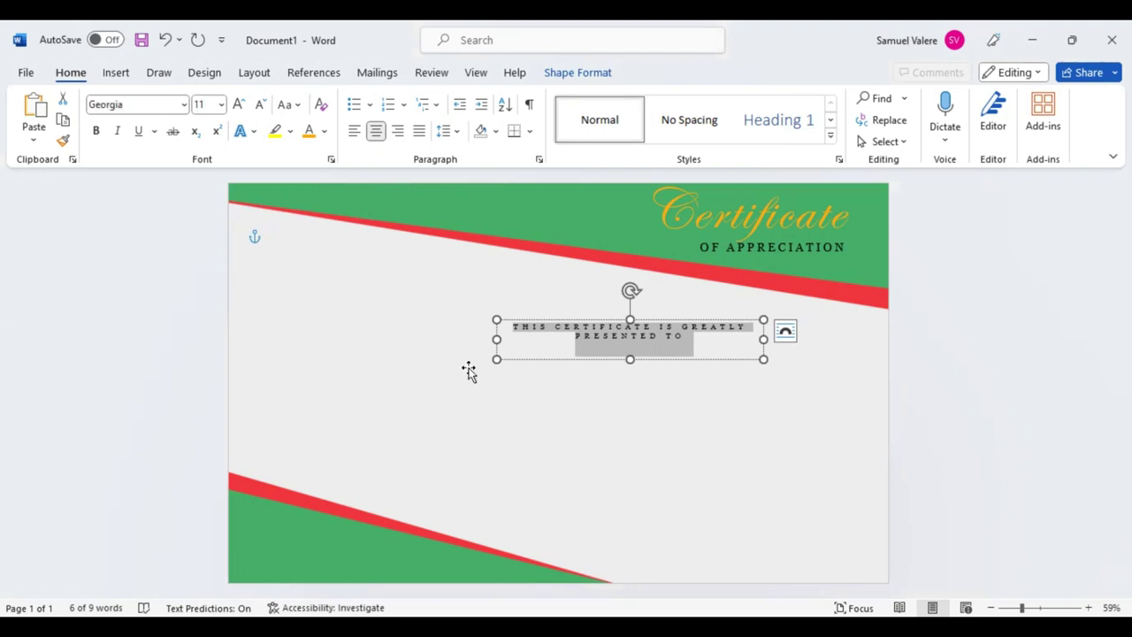
Step: Widen the presentation-line box to hold one row, shorten it, and shift it slightly right
drag(763, 338, 842, 339)
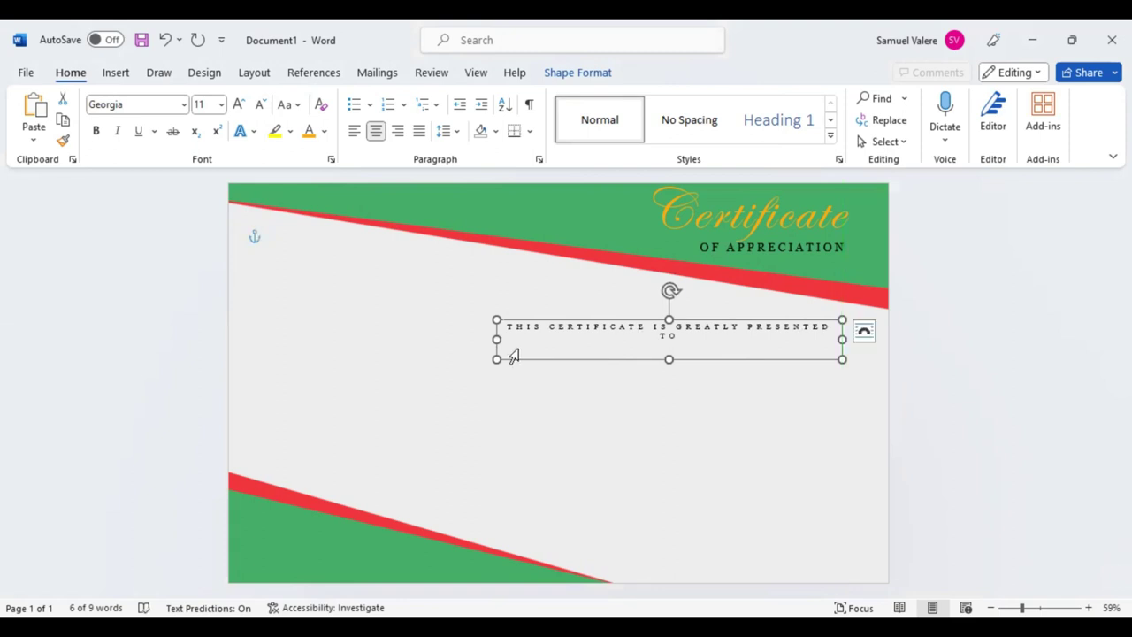
drag(491, 338, 473, 339)
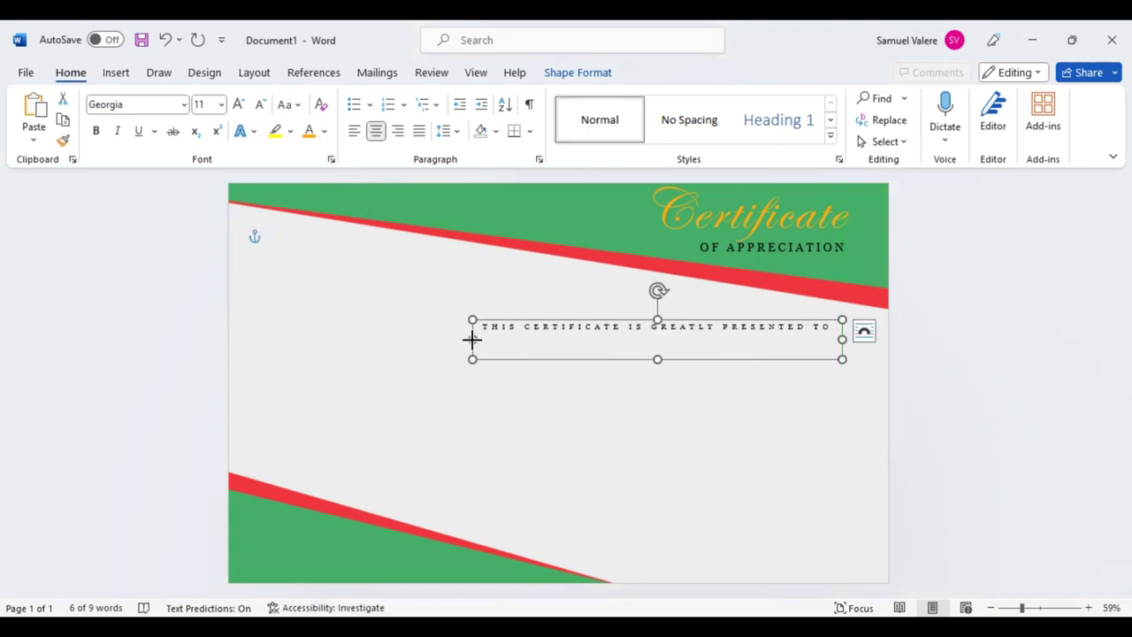
drag(472, 339, 472, 338)
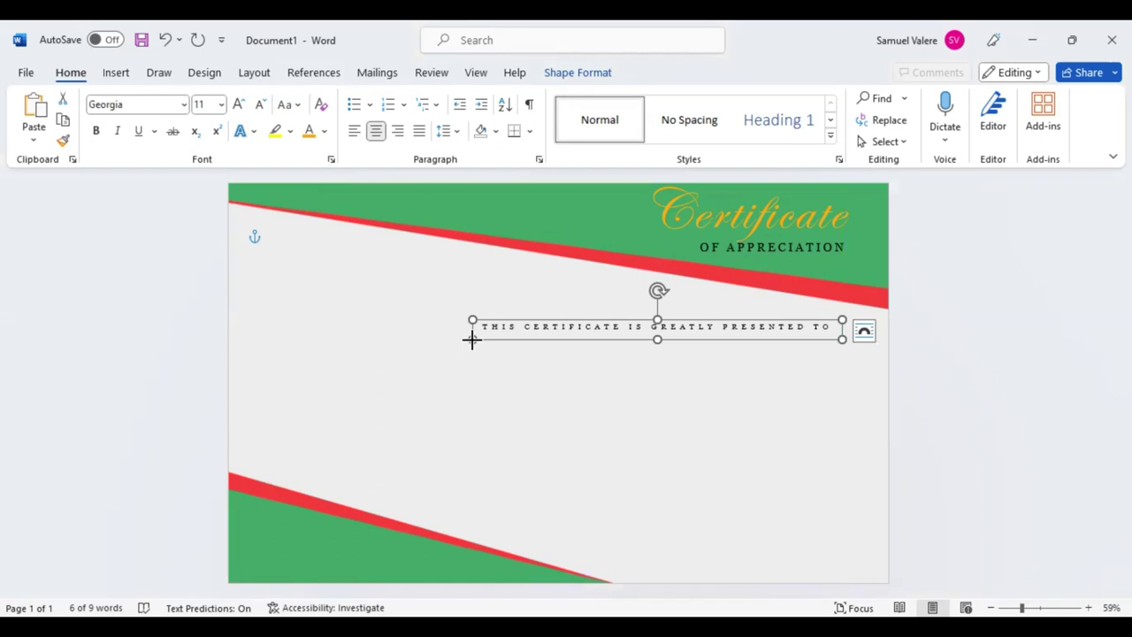
key(Right)
key(Right)
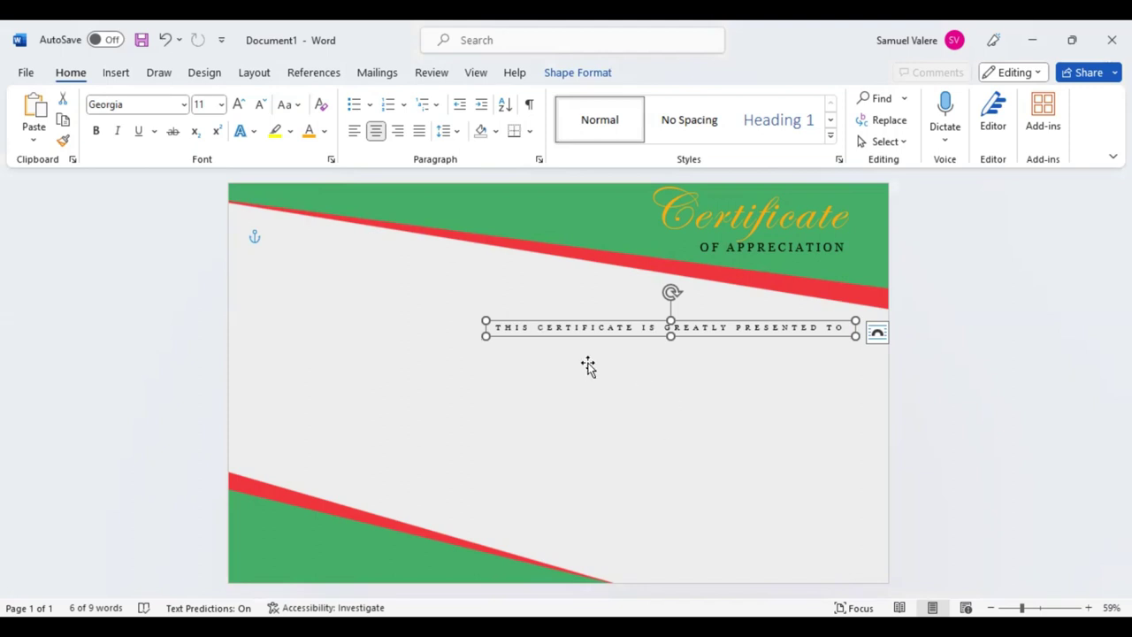
Step: Draw a larger text box under the presentation line and type the recipient's name into it
click(128, 76)
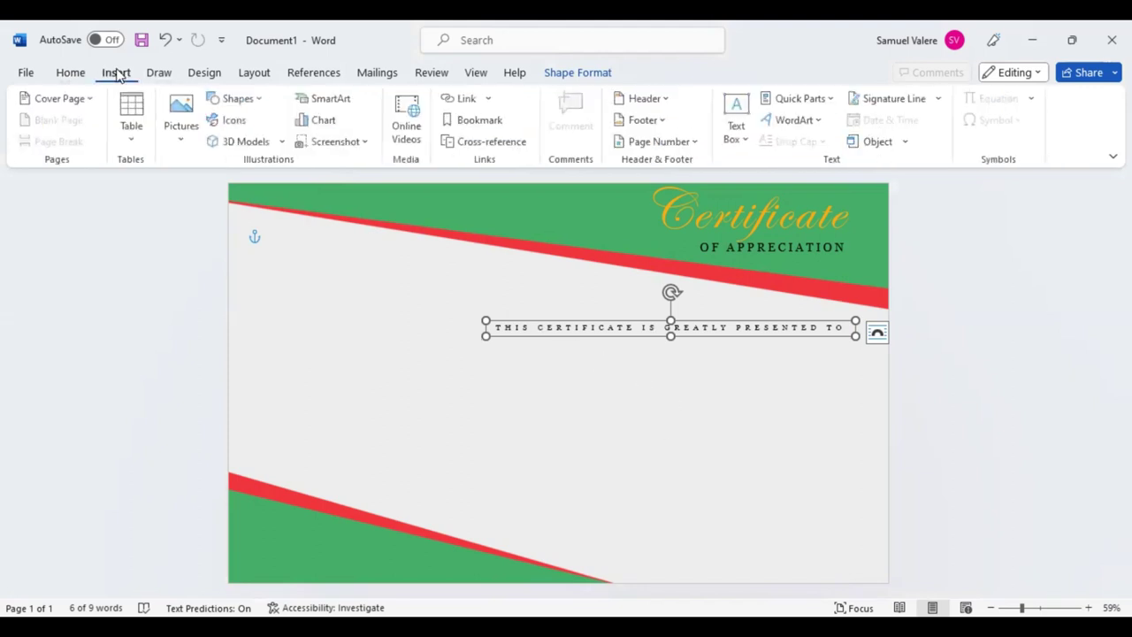
click(250, 99)
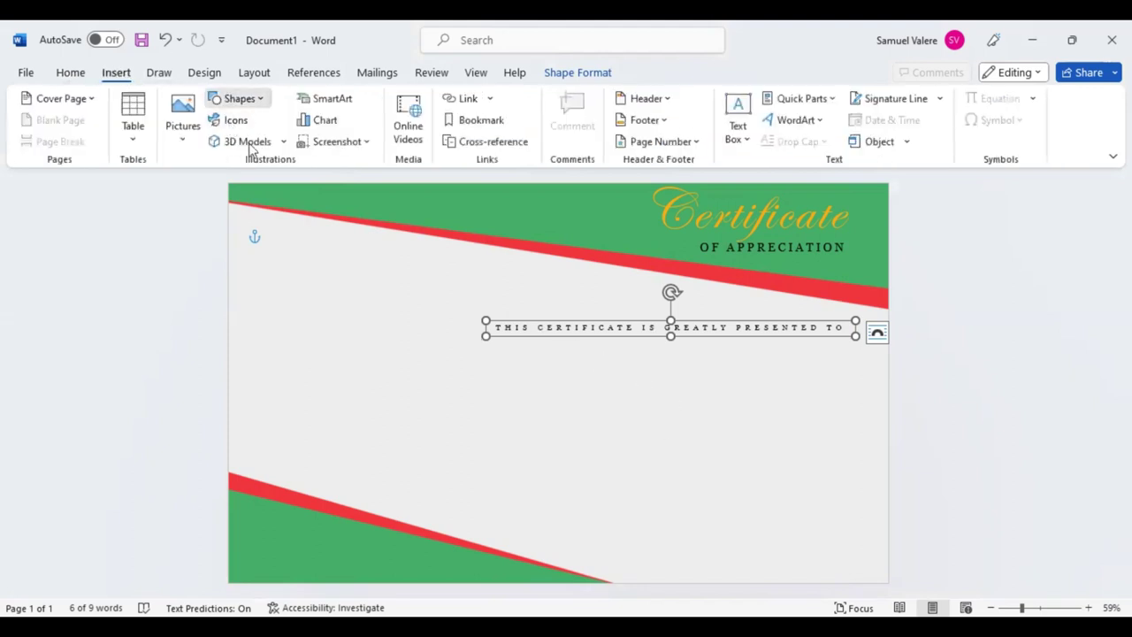
drag(497, 373, 822, 445)
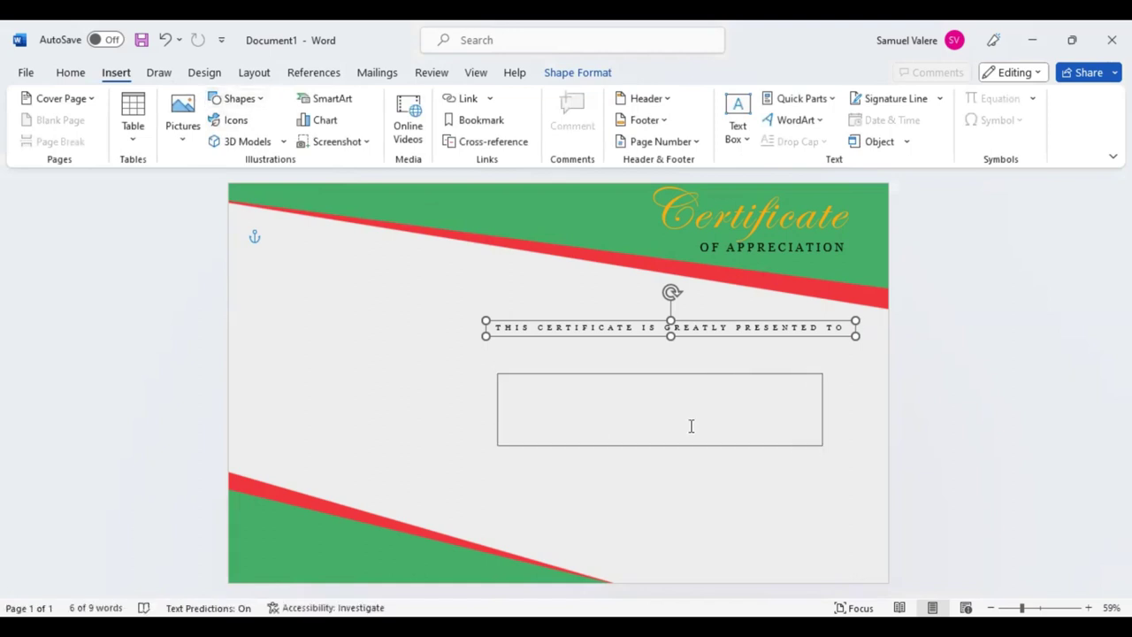
text(Mai)
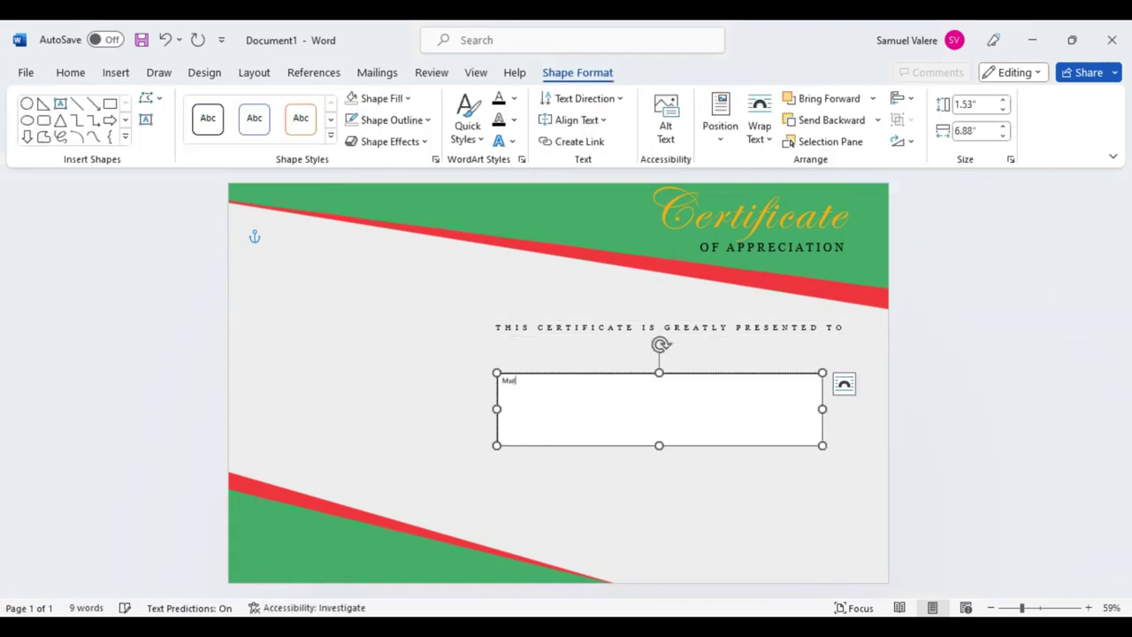
text(loche Mer)
text(cius)
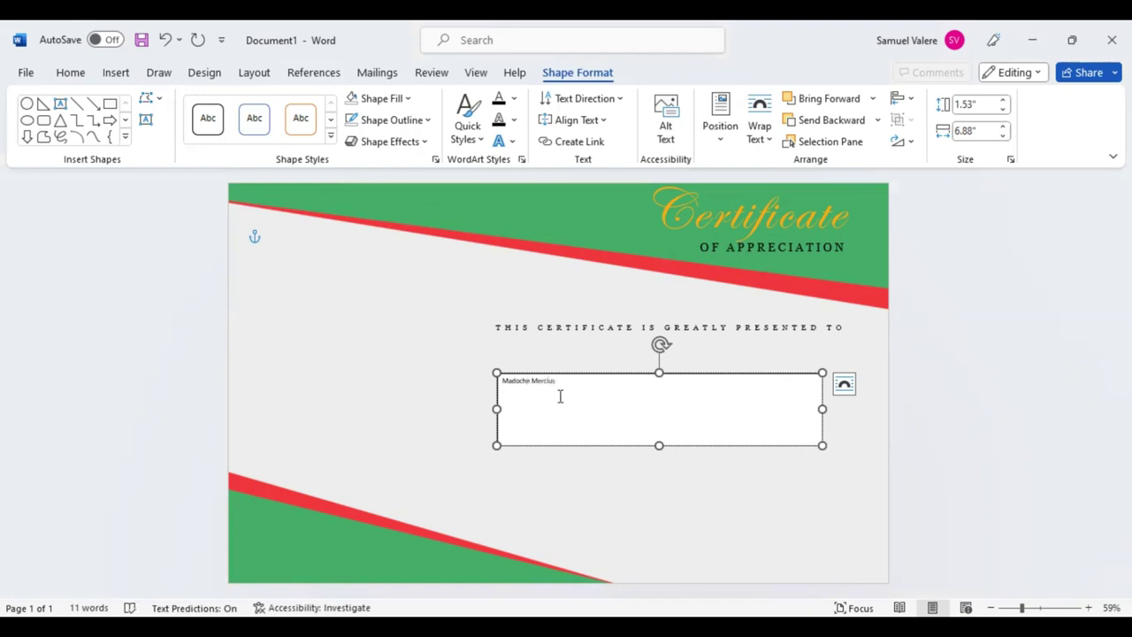
drag(531, 380, 530, 440)
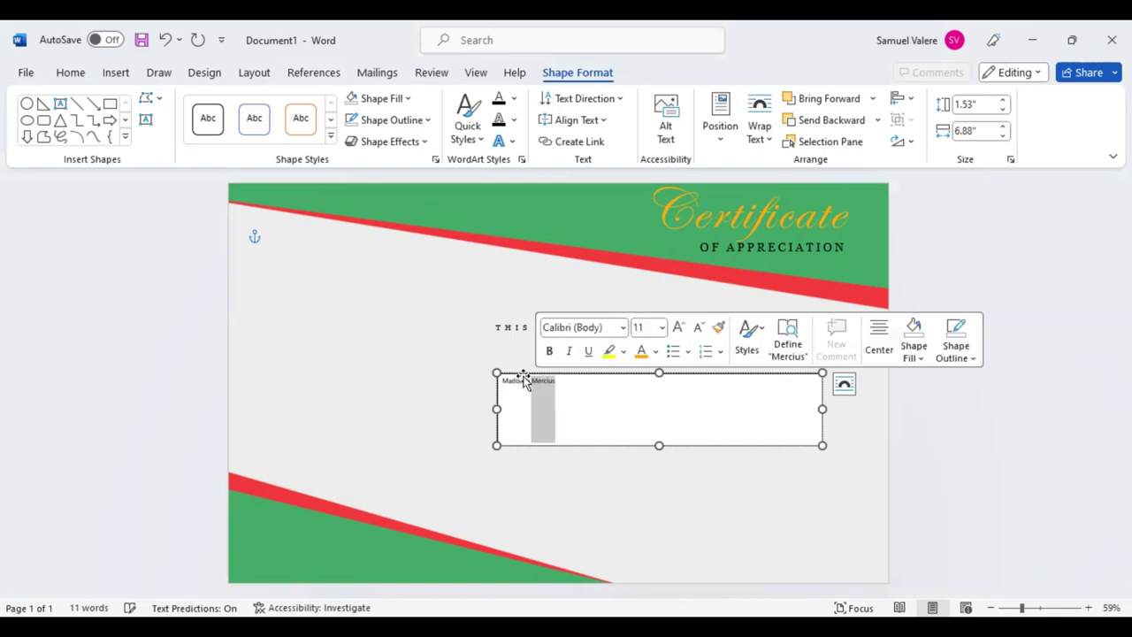
key(Escape)
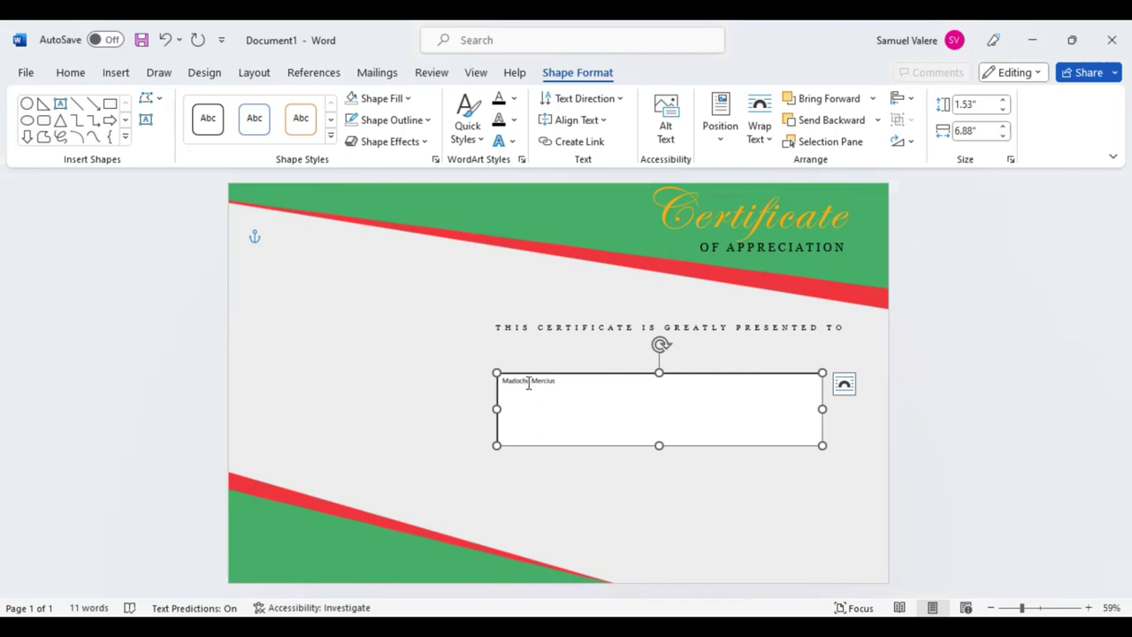
Step: Centre the recipient's name and set it in Harrington at 80 pt on one line
key(ctrl+a)
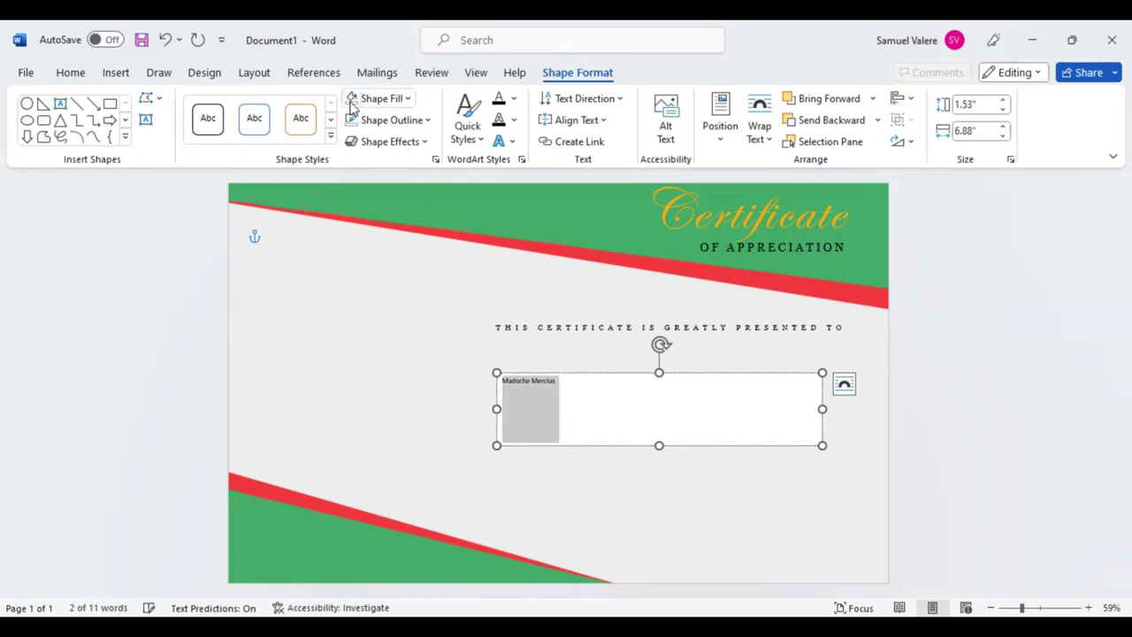
click(73, 73)
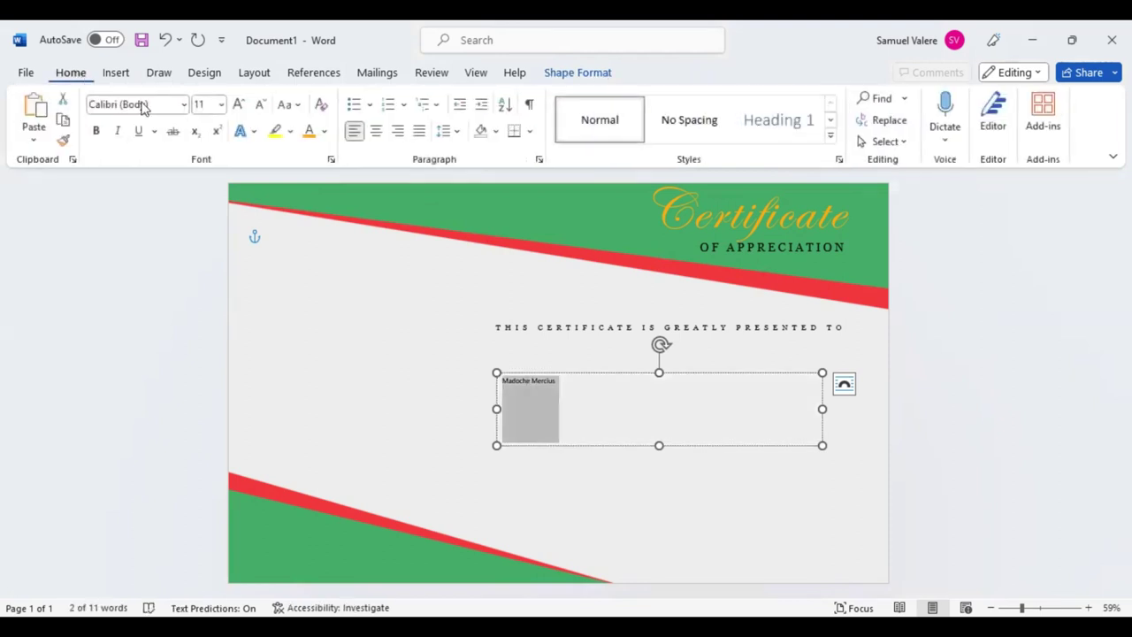
click(376, 131)
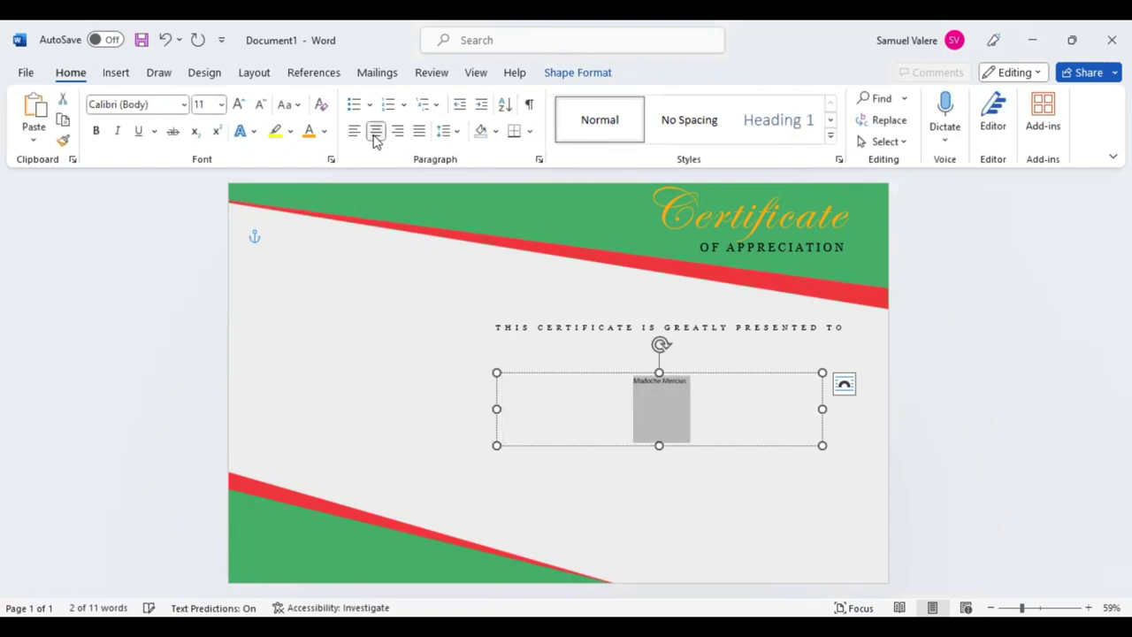
click(161, 105)
text(Harrington)
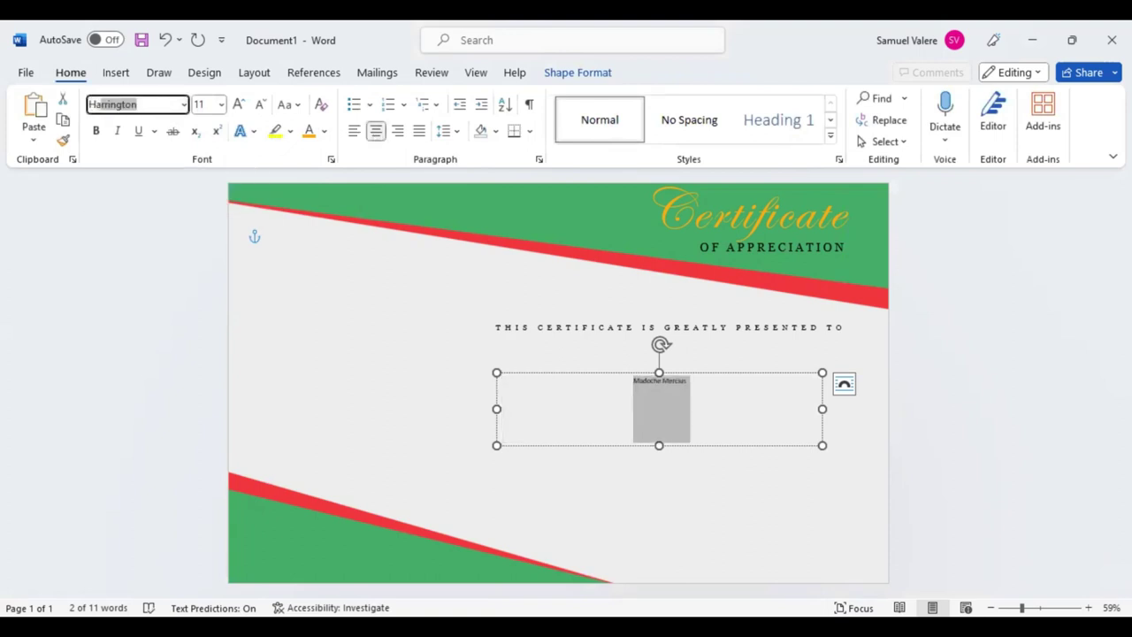
key(Return)
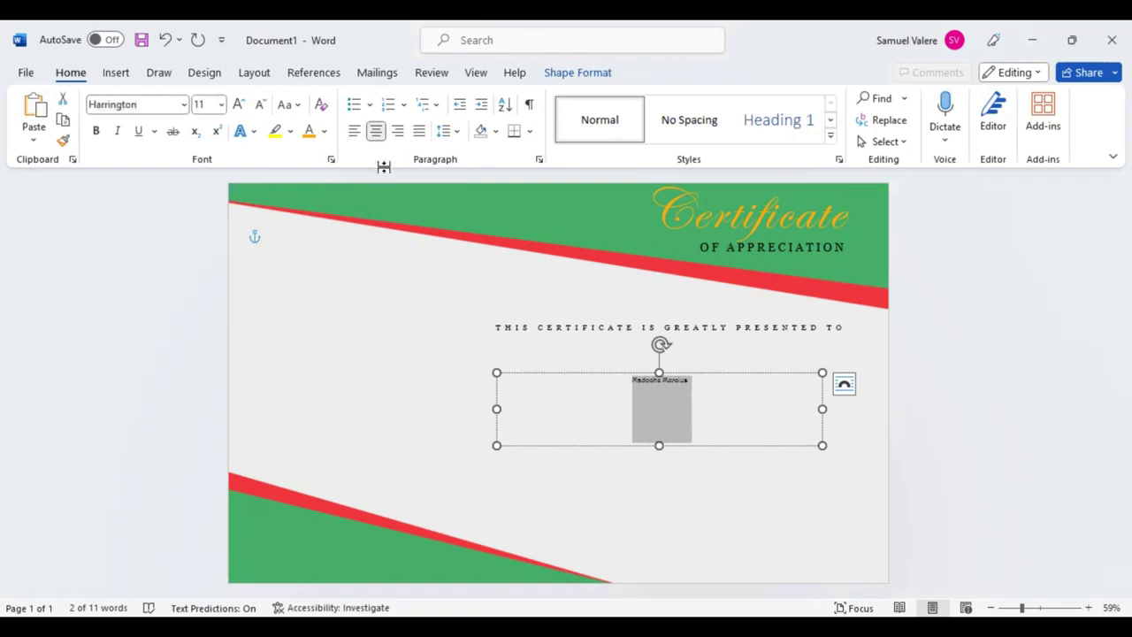
click(237, 105)
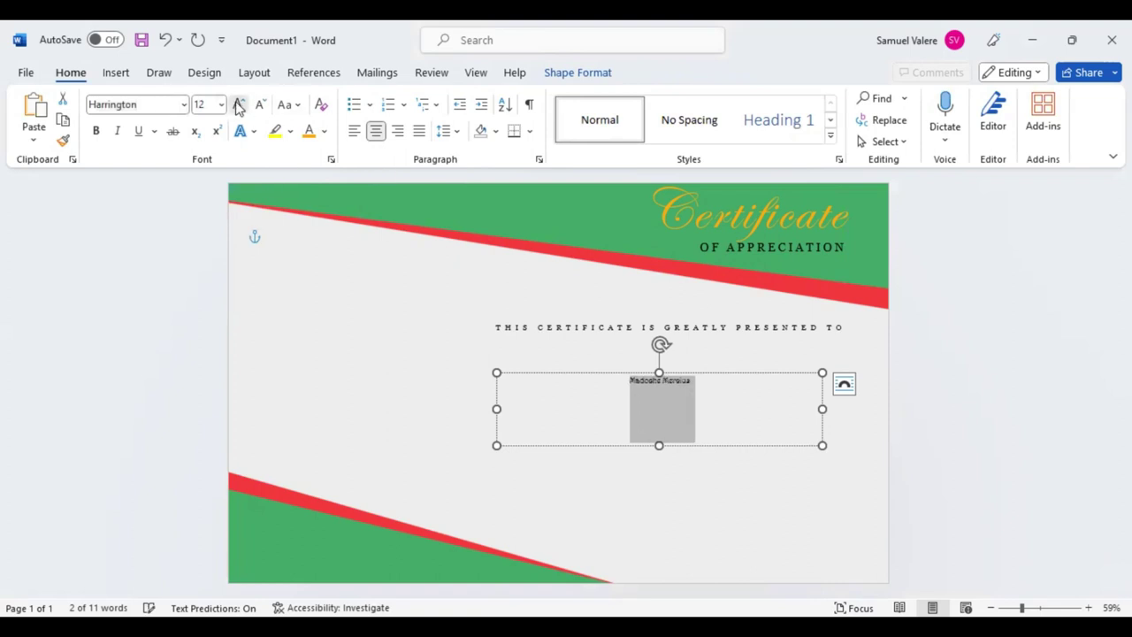
click(237, 105)
click(237, 106)
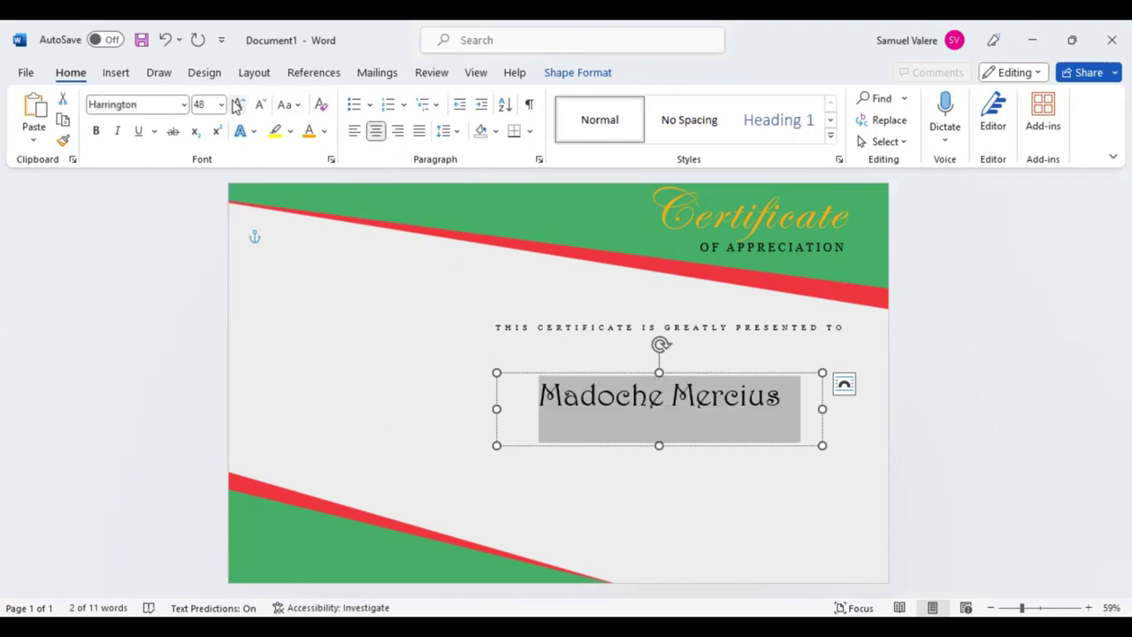
click(237, 105)
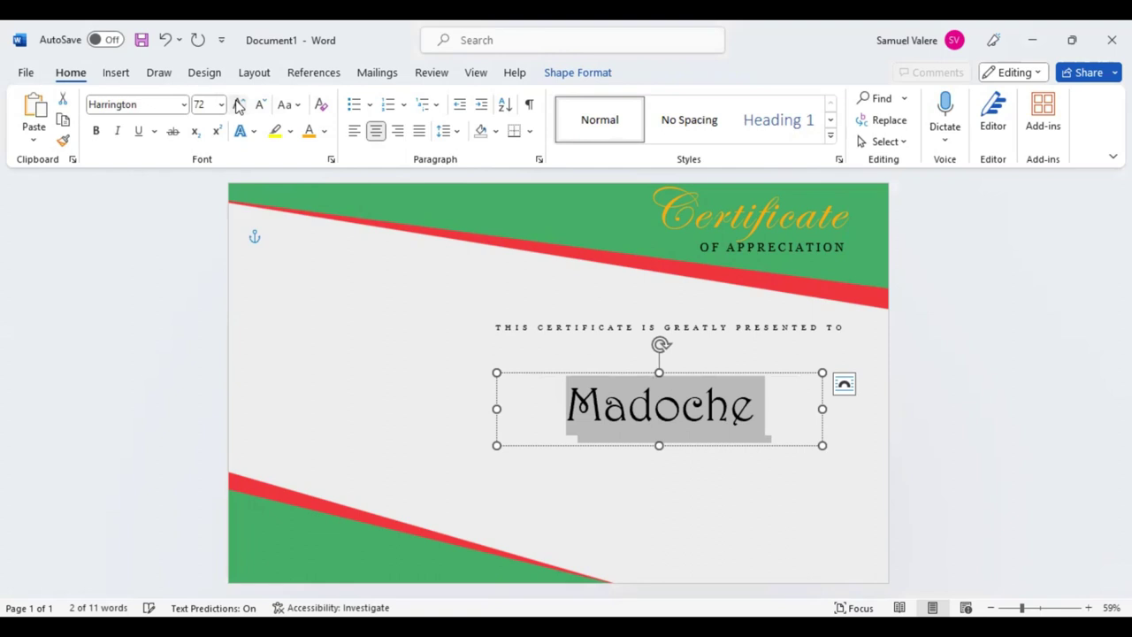
click(237, 105)
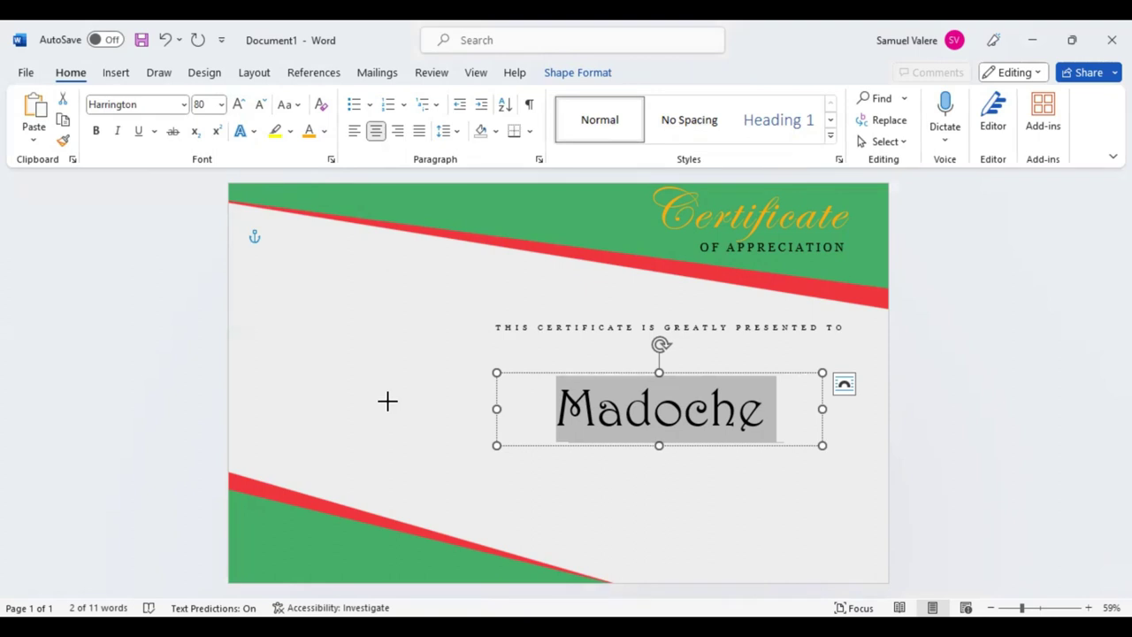
key(ctrl+y)
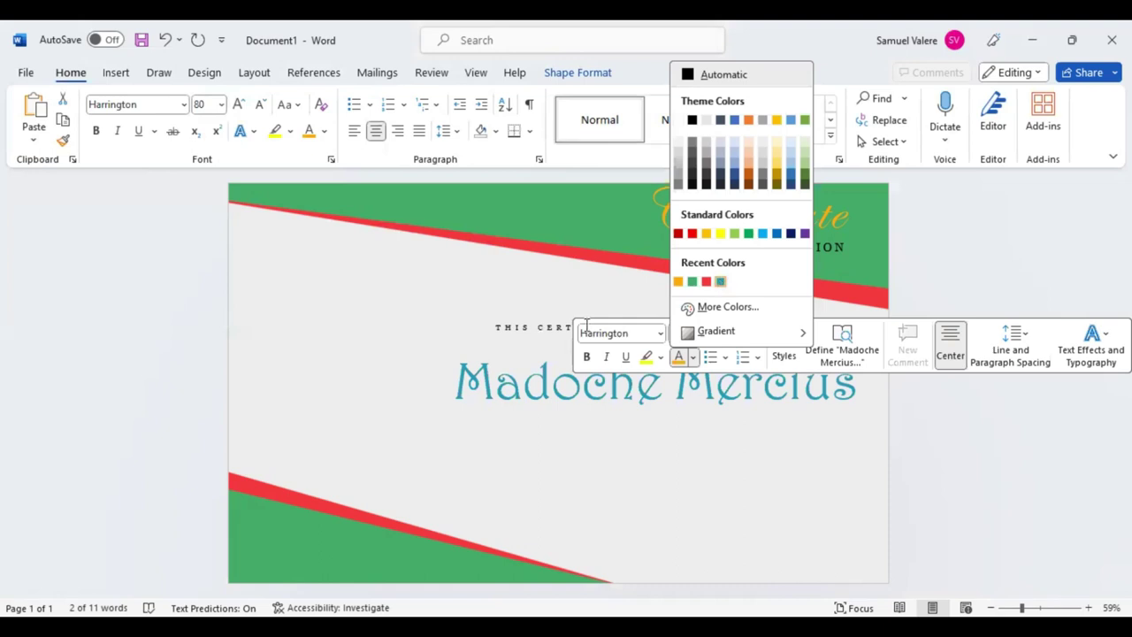
Step: Nudge the presented-to line down so it sits just above the name
click(649, 334)
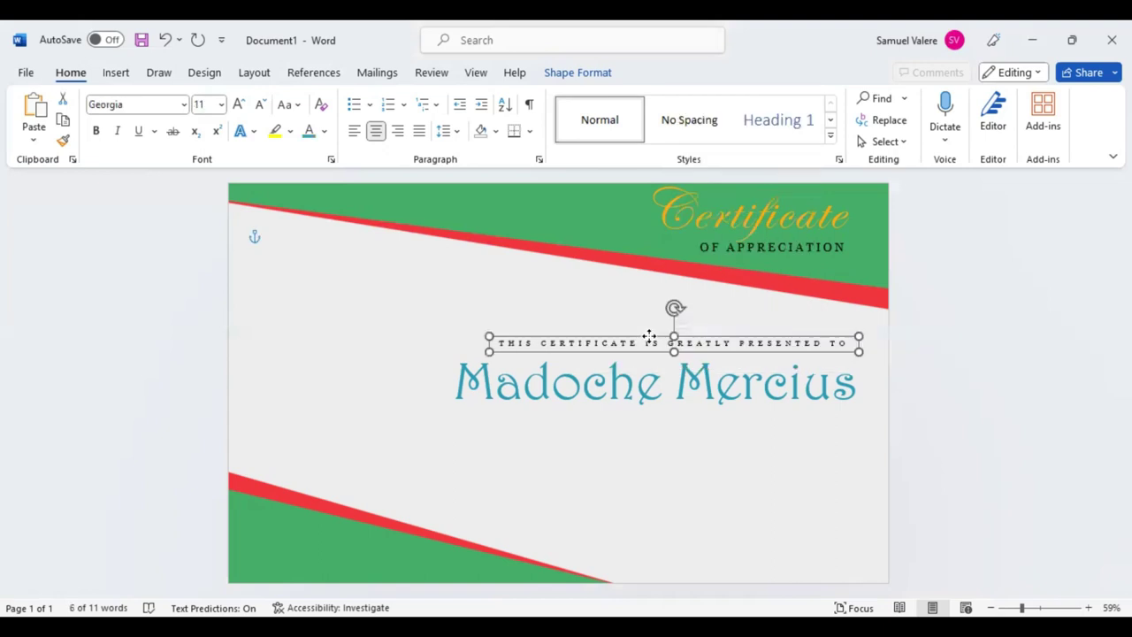
key(Down)
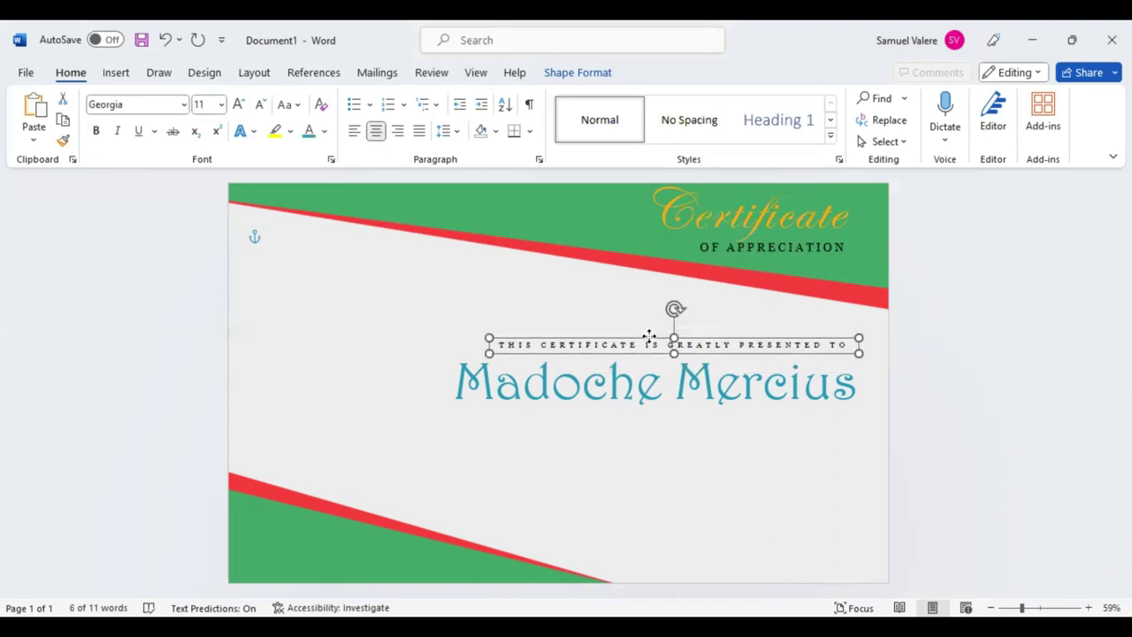
drag(649, 335, 643, 337)
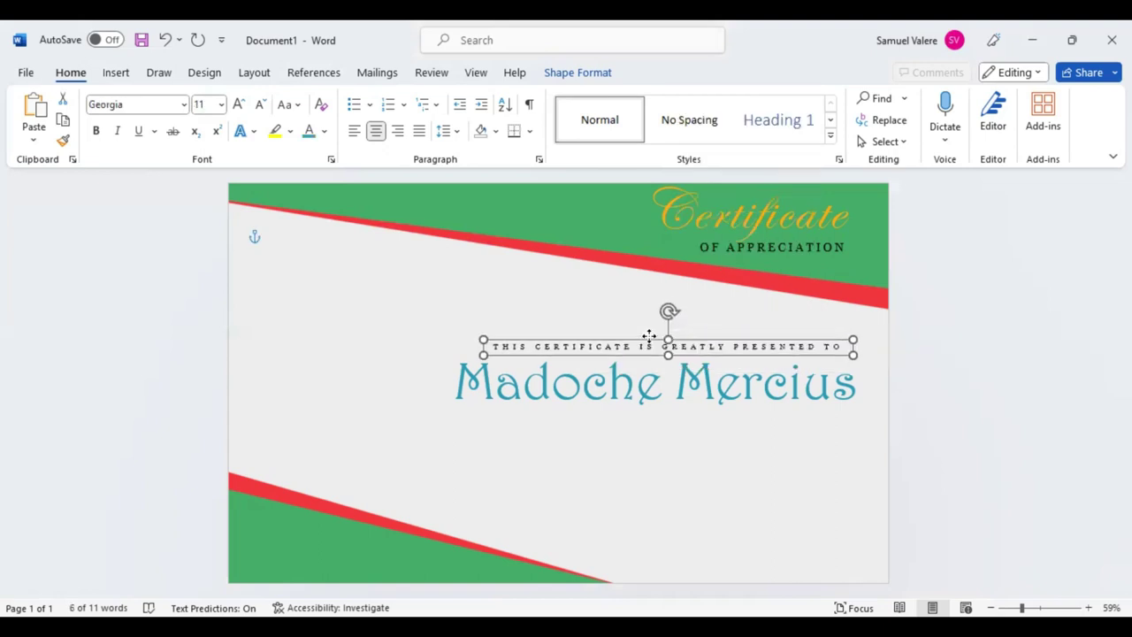
click(117, 74)
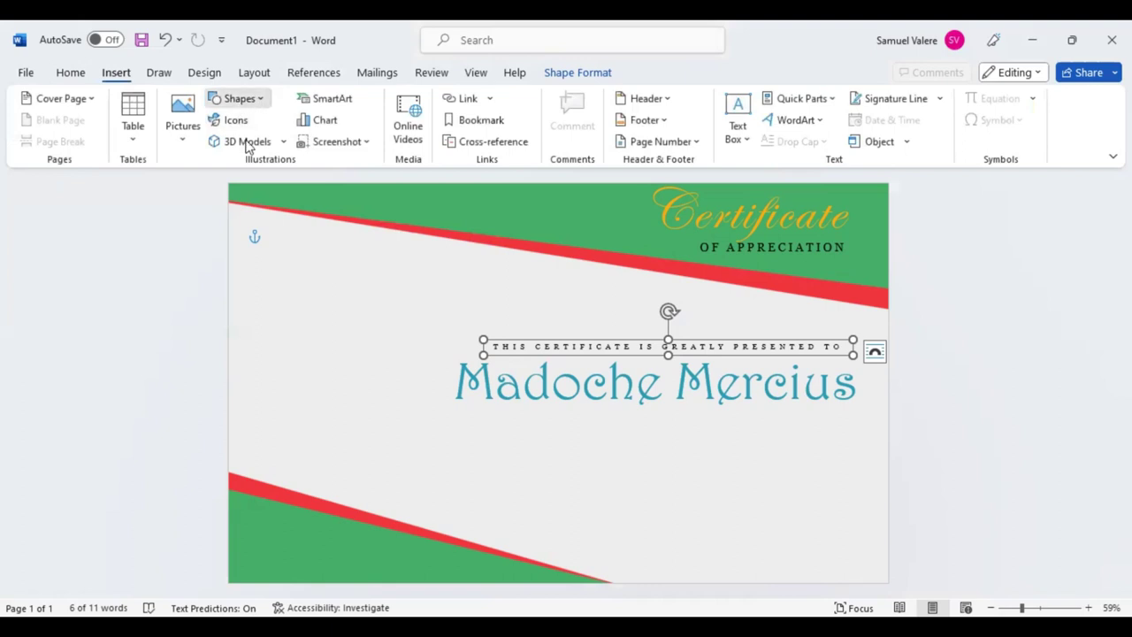
Step: Add a text box below the name with the pasted recognition paragraph in Georgia 16 pt
drag(536, 433, 808, 533)
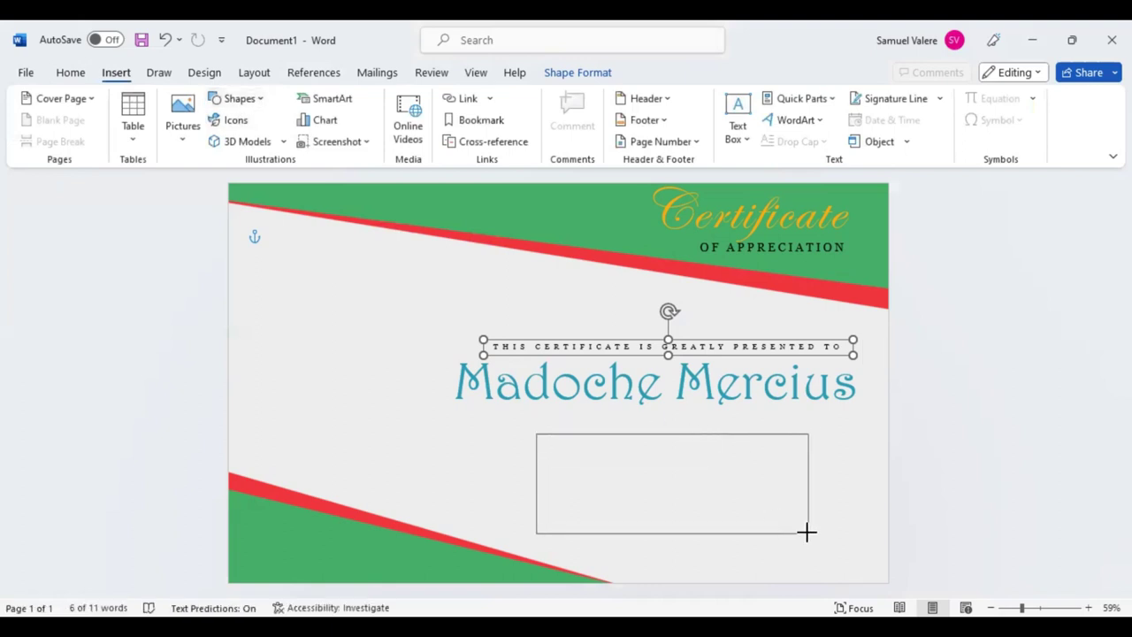
key(ctrl+v)
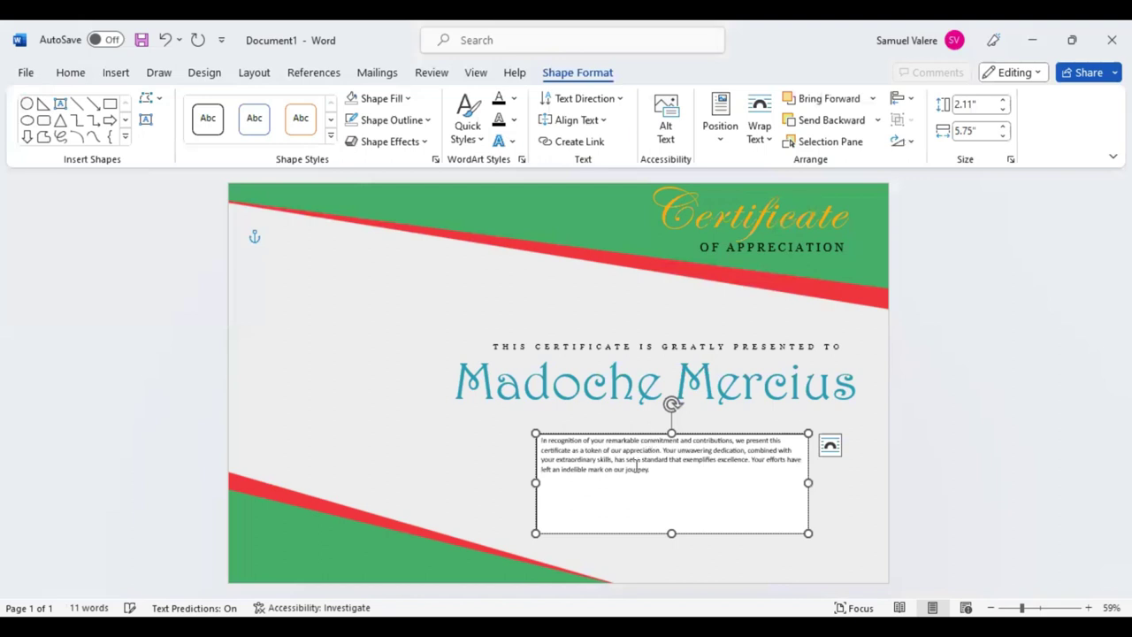
key(ctrl+a)
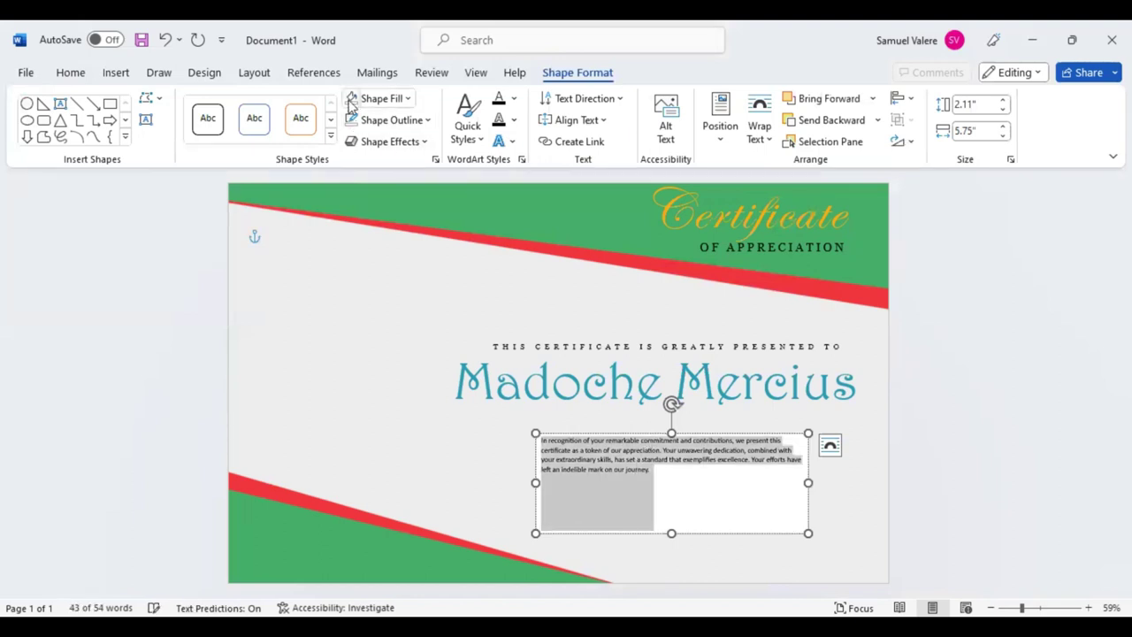
click(71, 72)
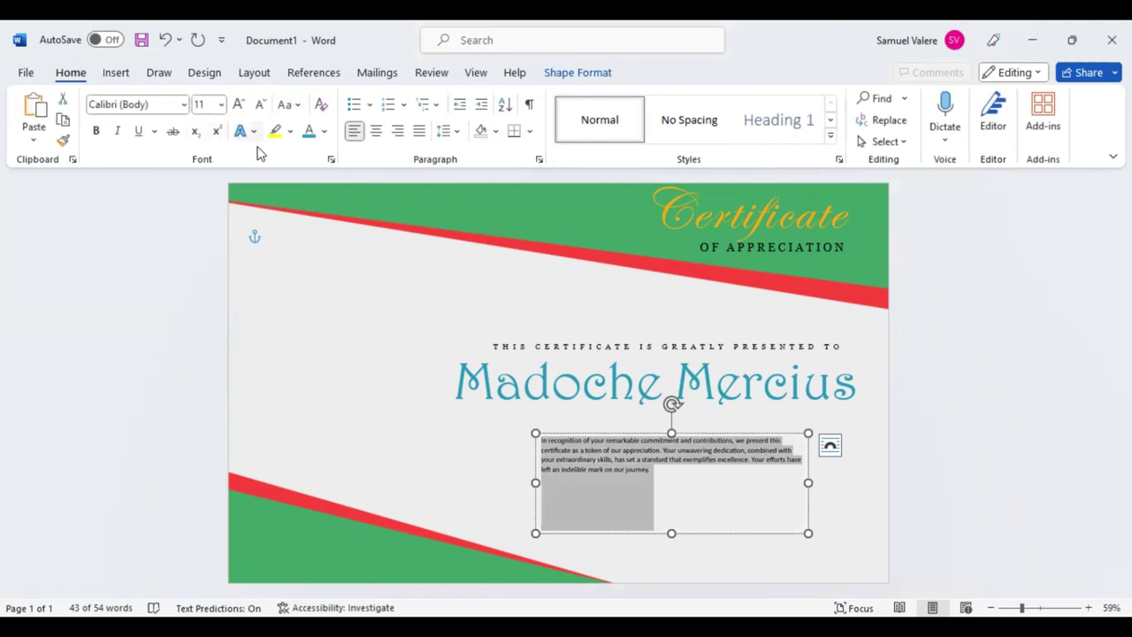
click(377, 130)
click(160, 105)
text(G)
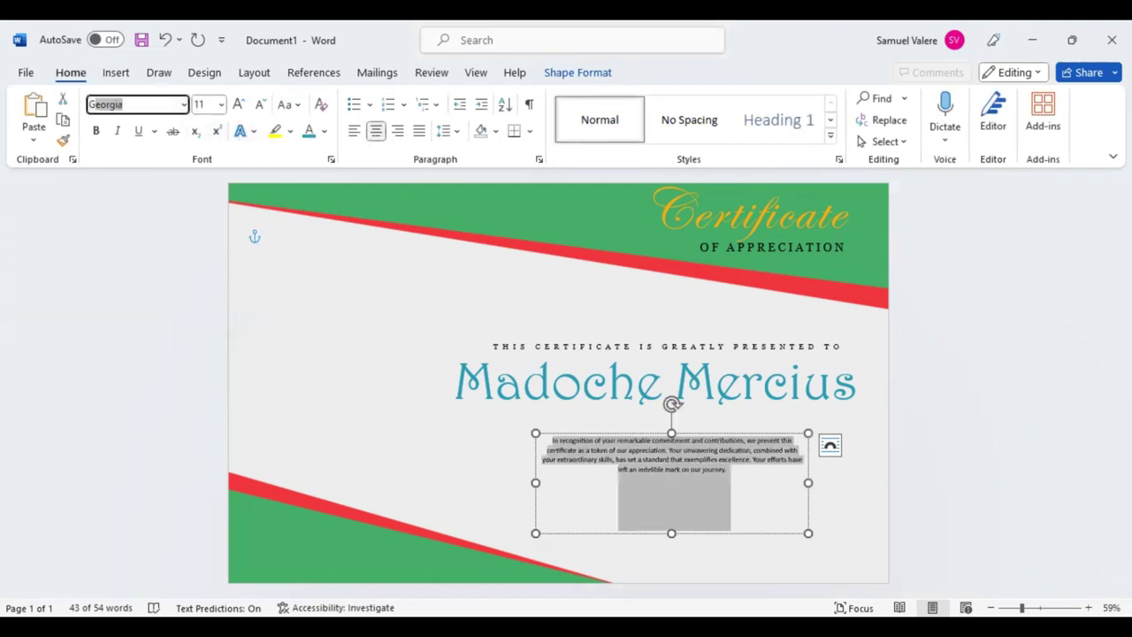
text(e)
key(Return)
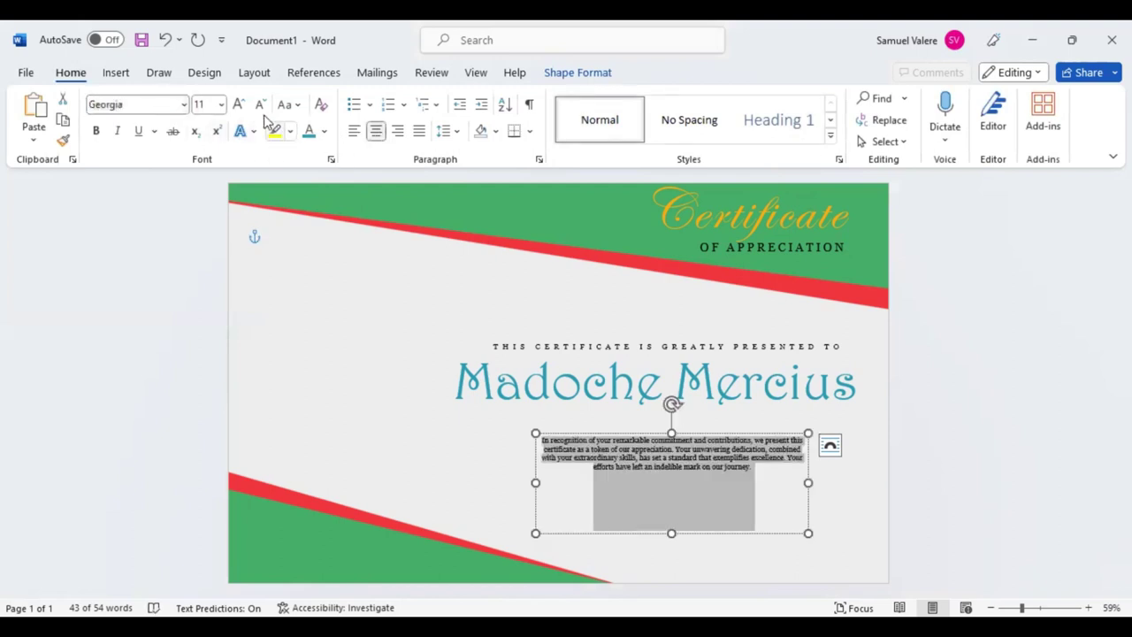
click(237, 105)
click(237, 104)
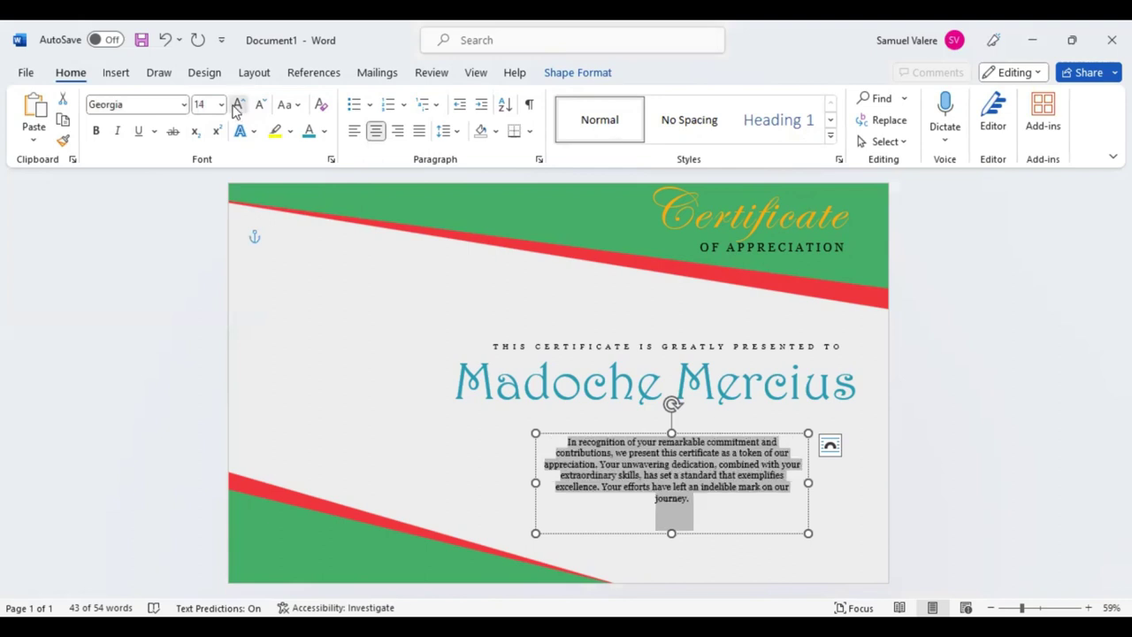
click(237, 104)
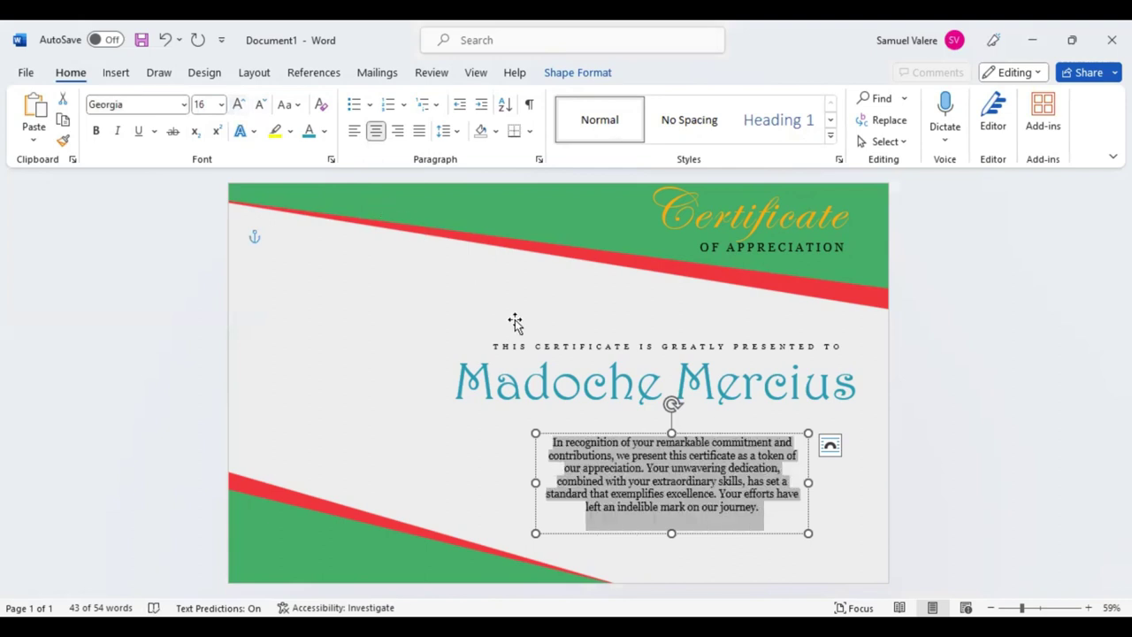
Step: Widen the paragraph box leftward and fine-tune its position
drag(535, 482, 463, 480)
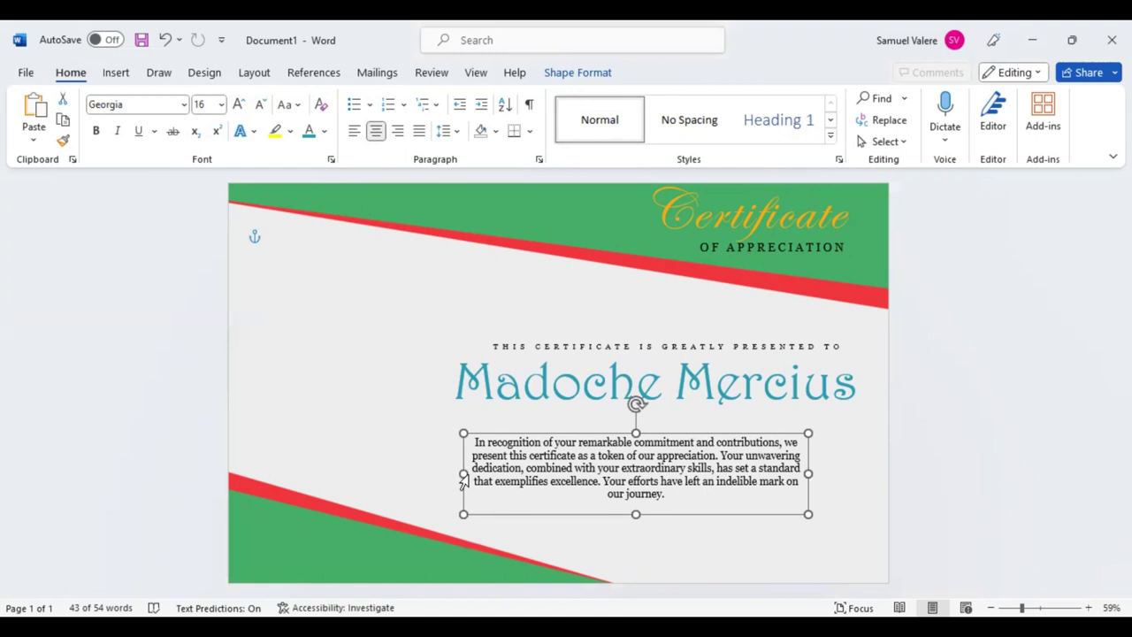
key(Right)
key(Right)
key(Right)
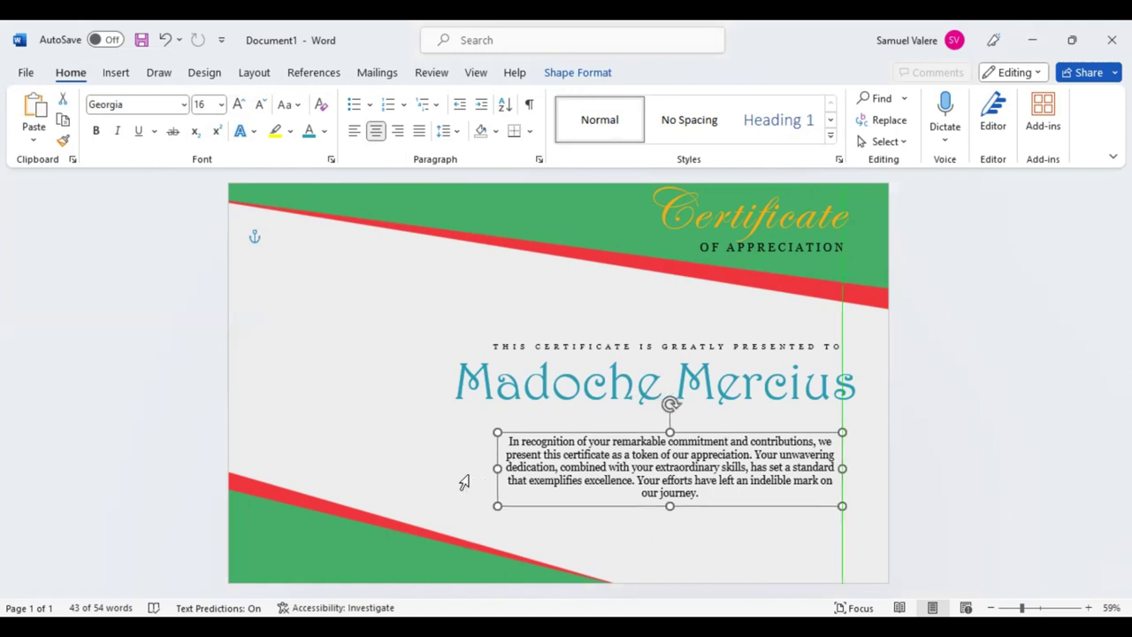
key(Right)
key(Right)
key(Right)
key(Right)
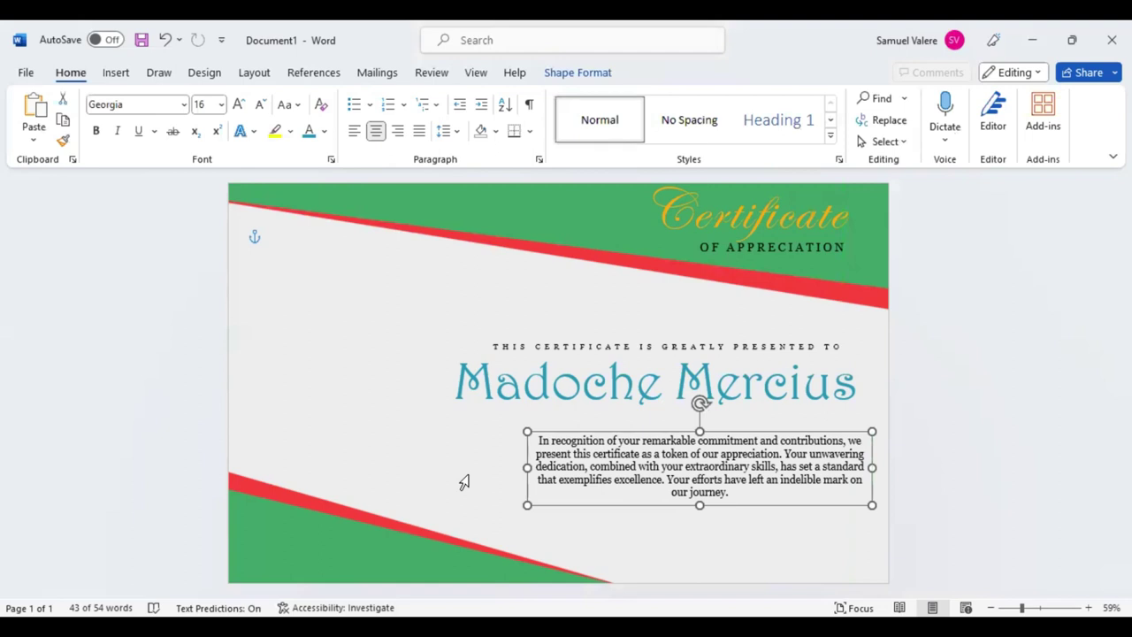
key(Left)
key(ctrl+Left)
key(ctrl+Down)
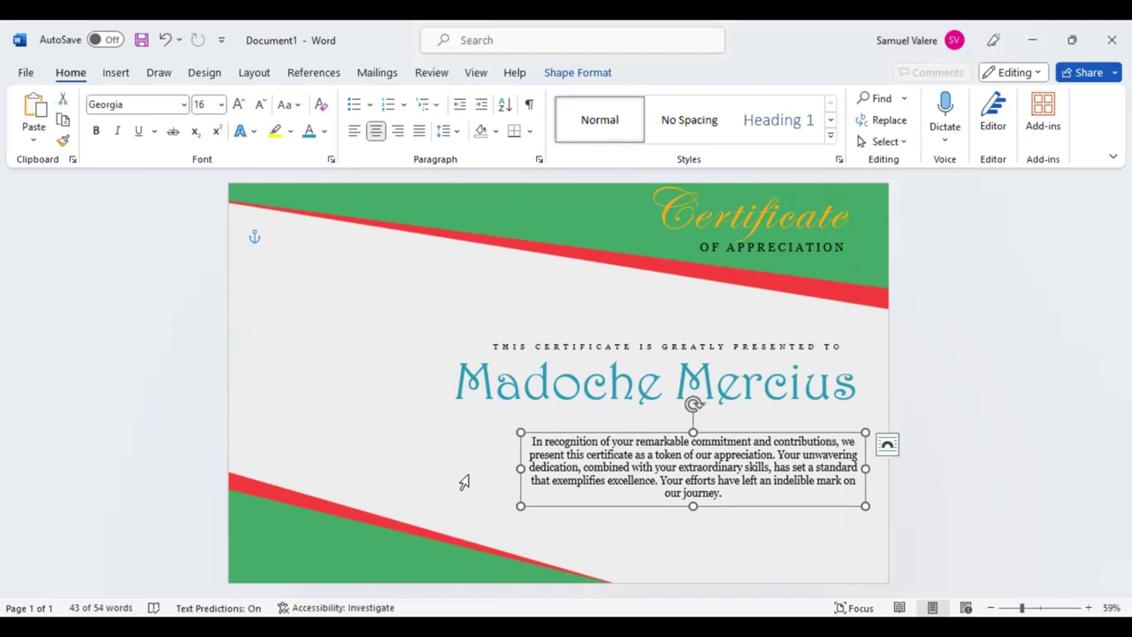
Step: Right-align the recognition paragraph and check the layout
key(ctrl+a)
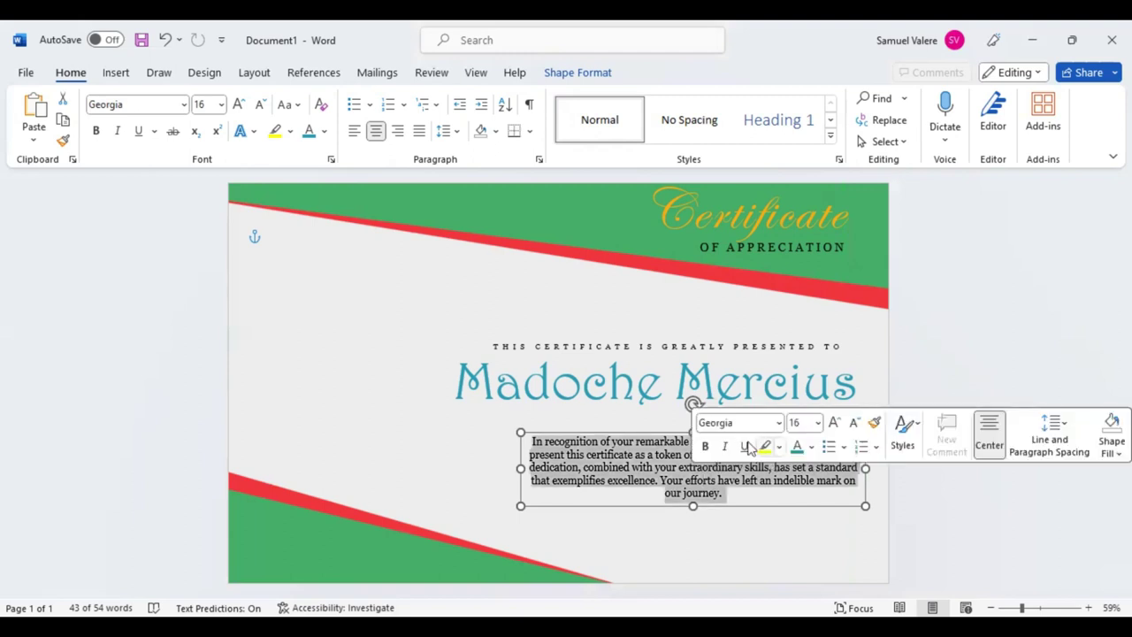
click(398, 131)
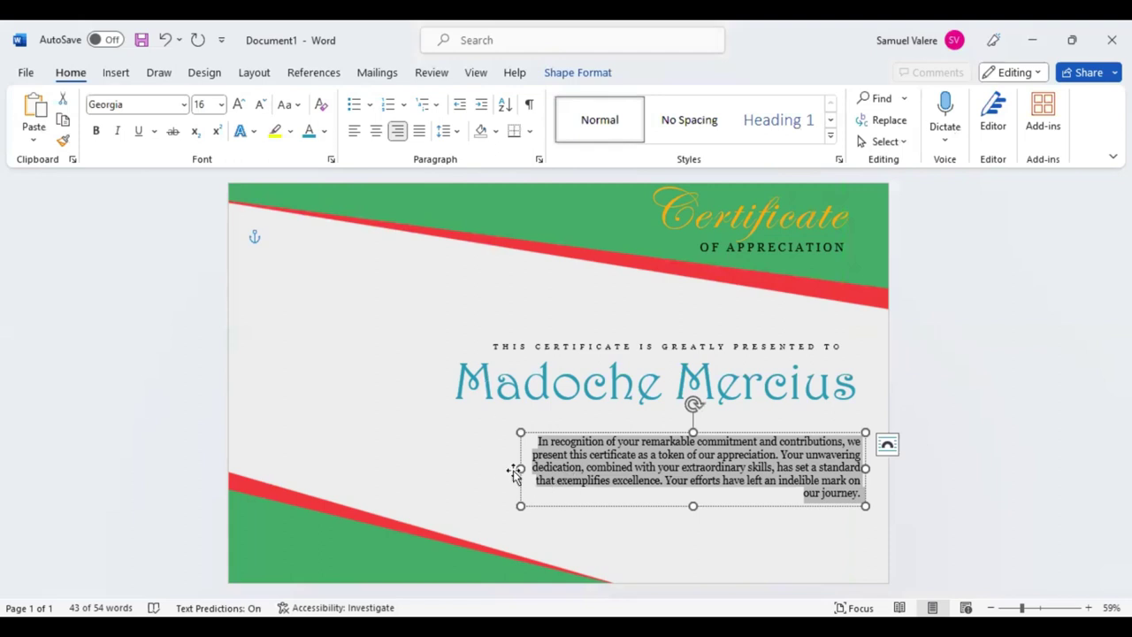
click(580, 485)
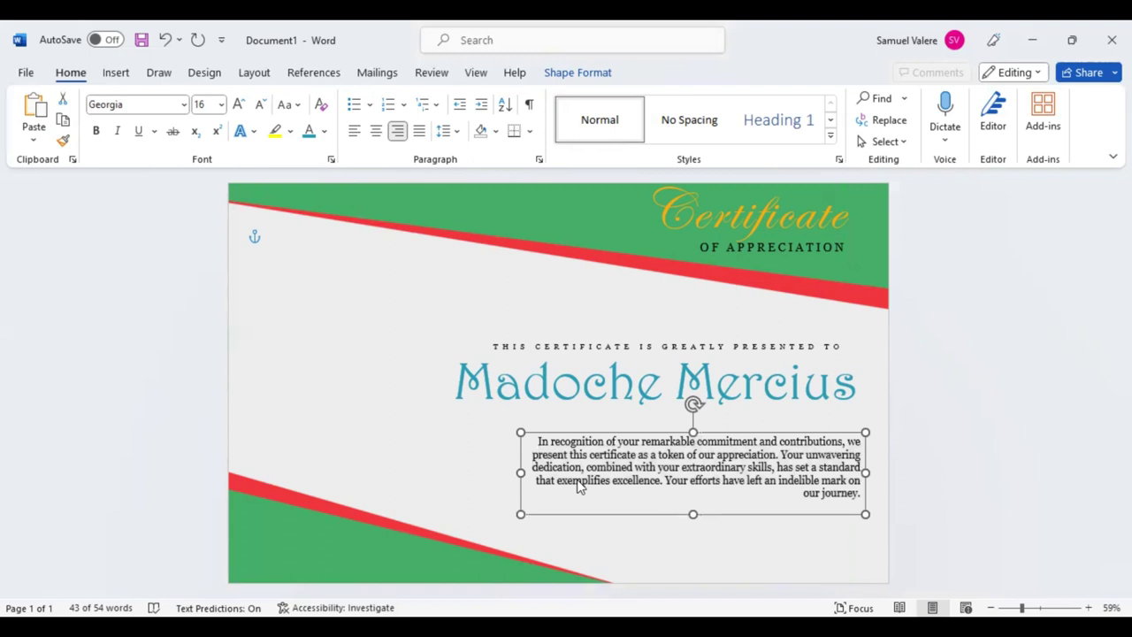
click(565, 469)
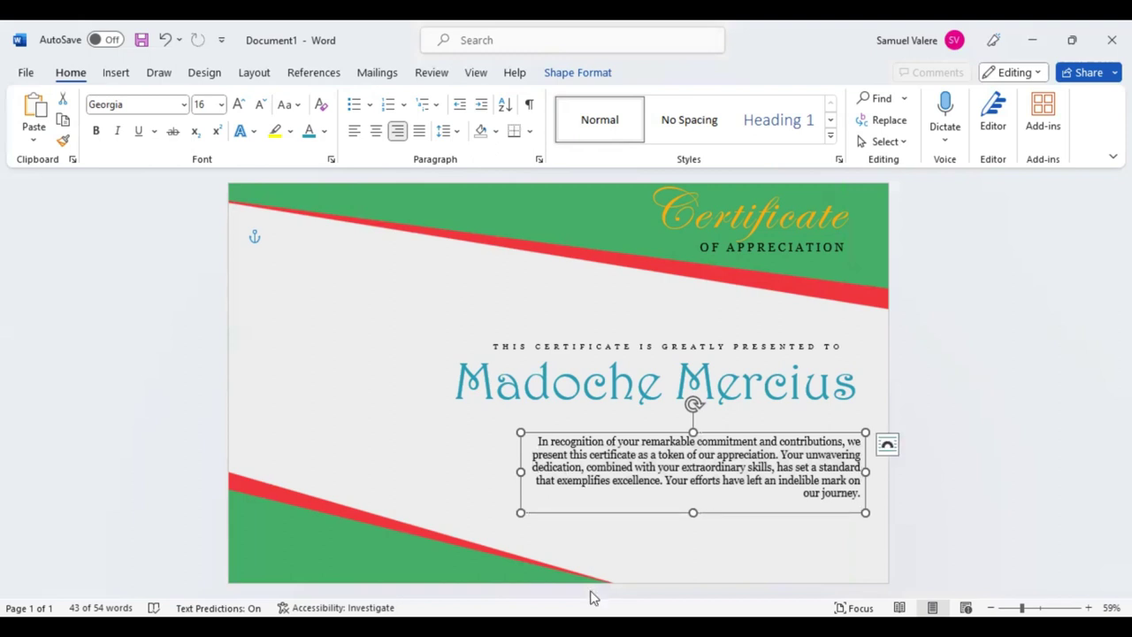
click(623, 547)
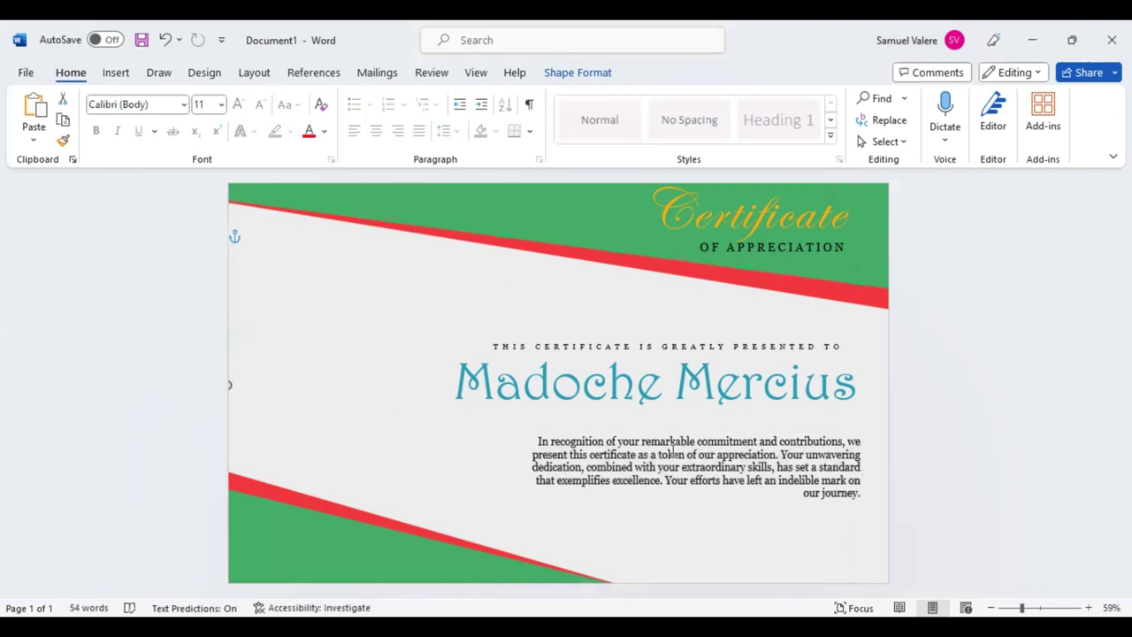
click(671, 451)
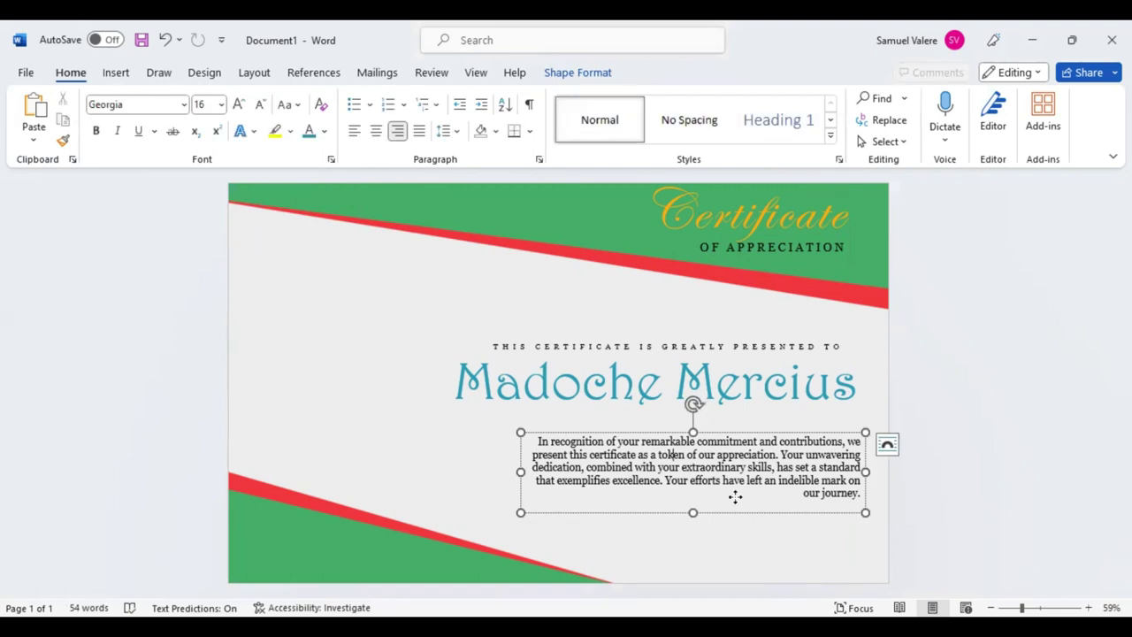
Step: Re-centre the name box, then colour the presented-to line red and nudge it down
key(ctrl+z)
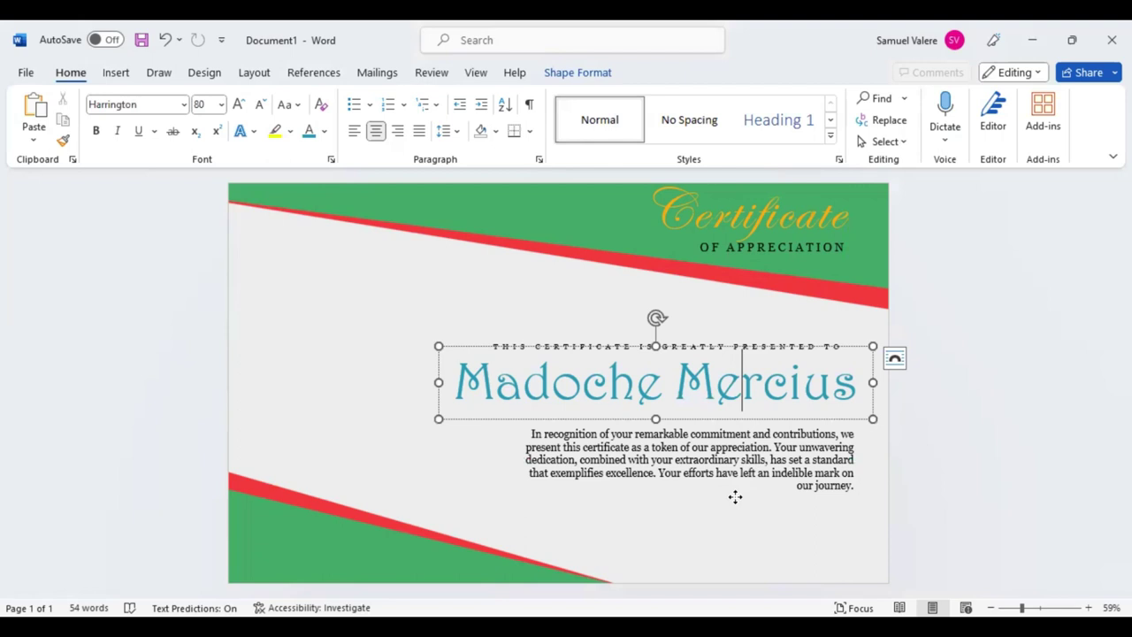
drag(732, 392, 732, 392)
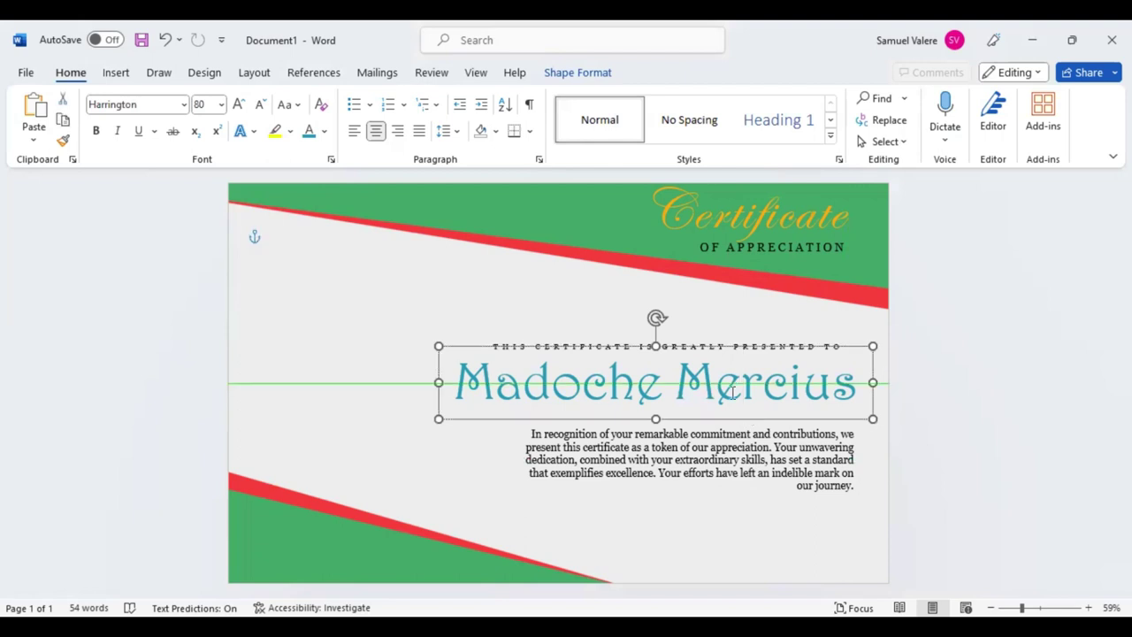
click(642, 343)
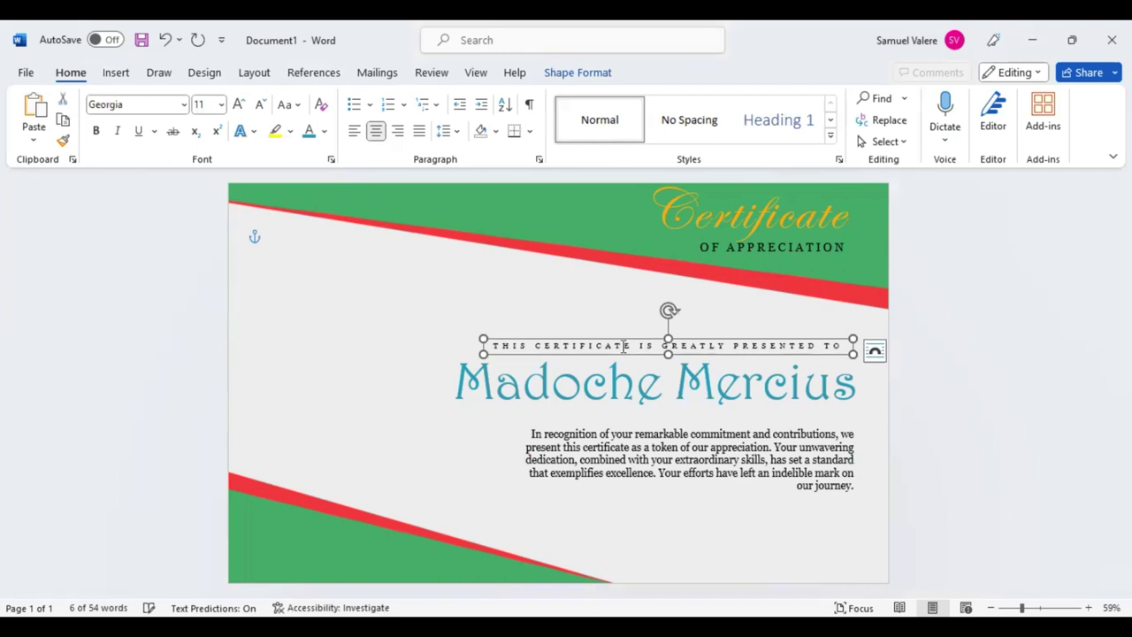
triple_click(624, 345)
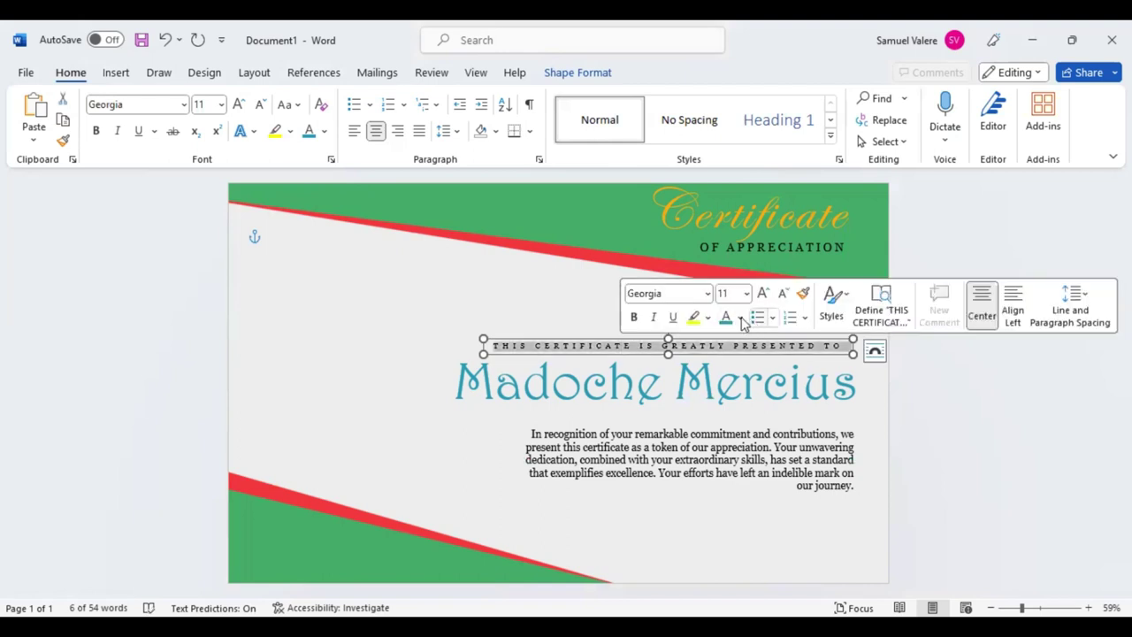
click(741, 318)
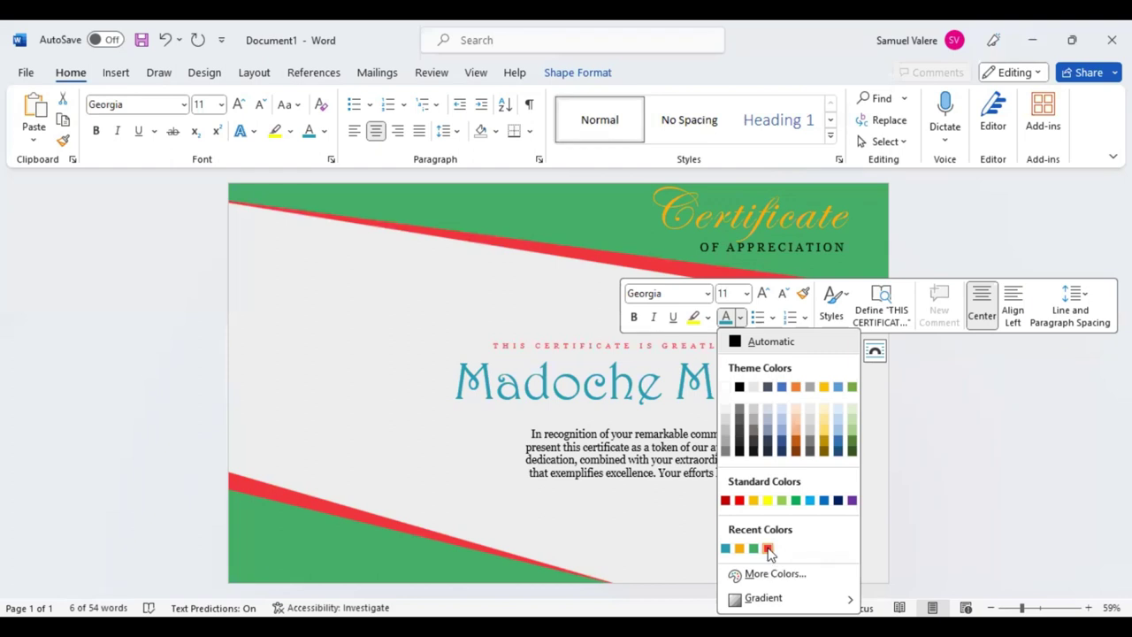
click(768, 550)
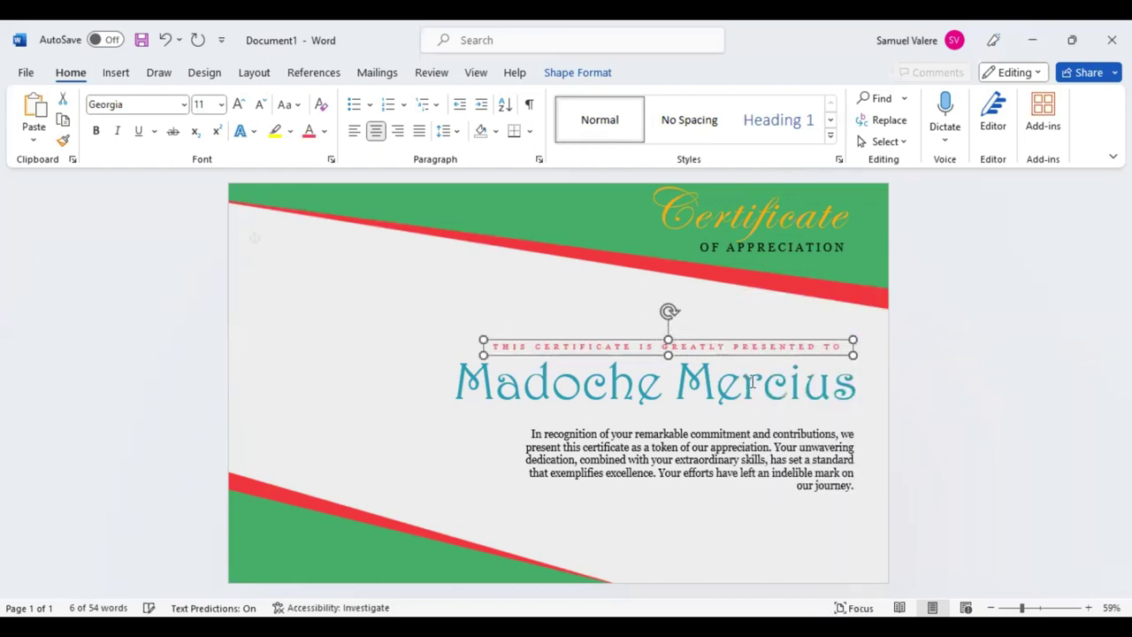
key(Down)
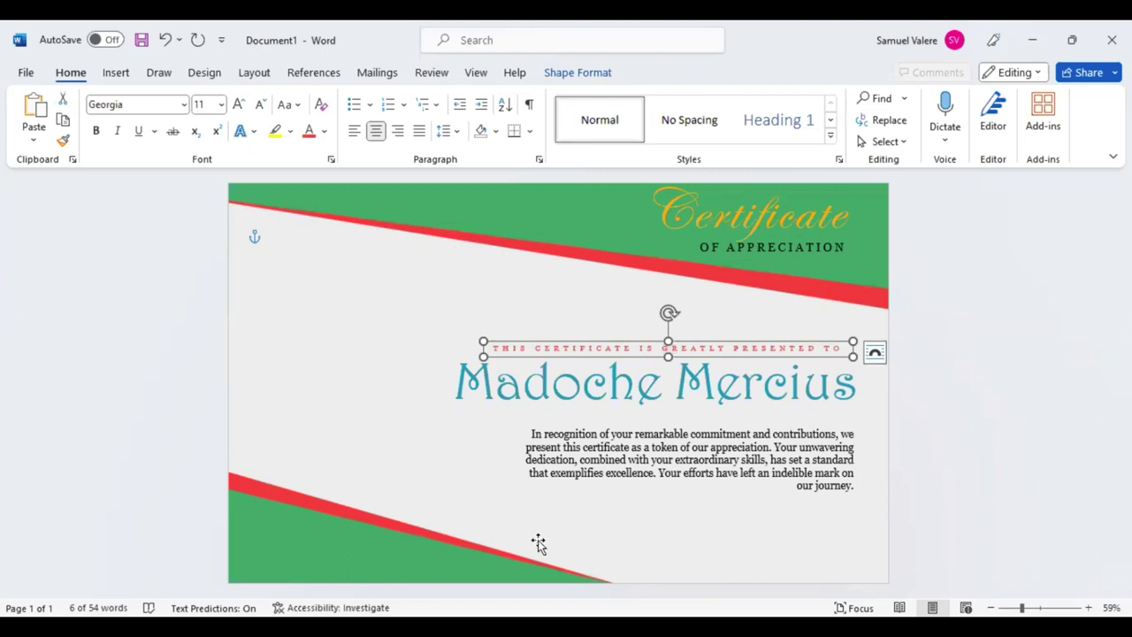
Step: Draw a small text box near the page bottom and type 'Signature'
click(116, 73)
click(247, 101)
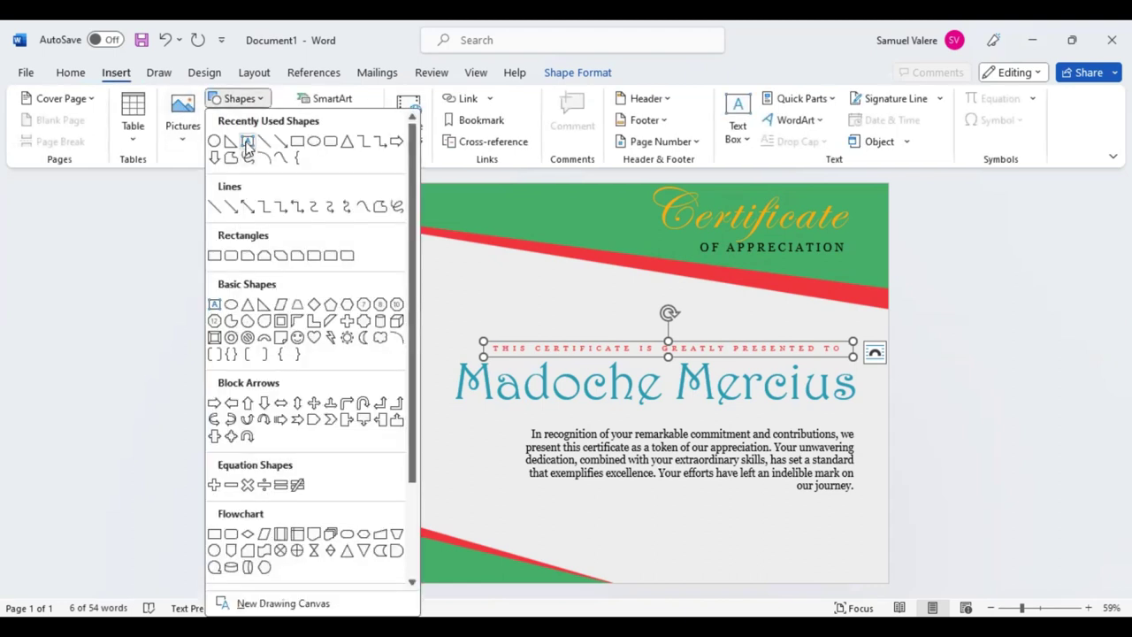
click(249, 145)
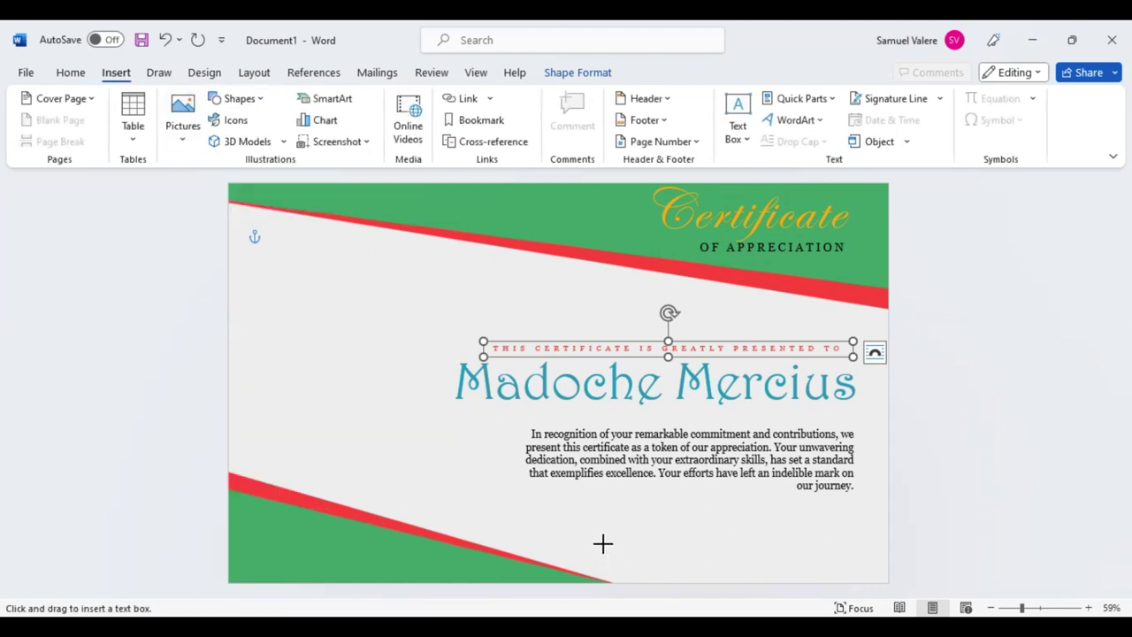
drag(574, 537, 665, 552)
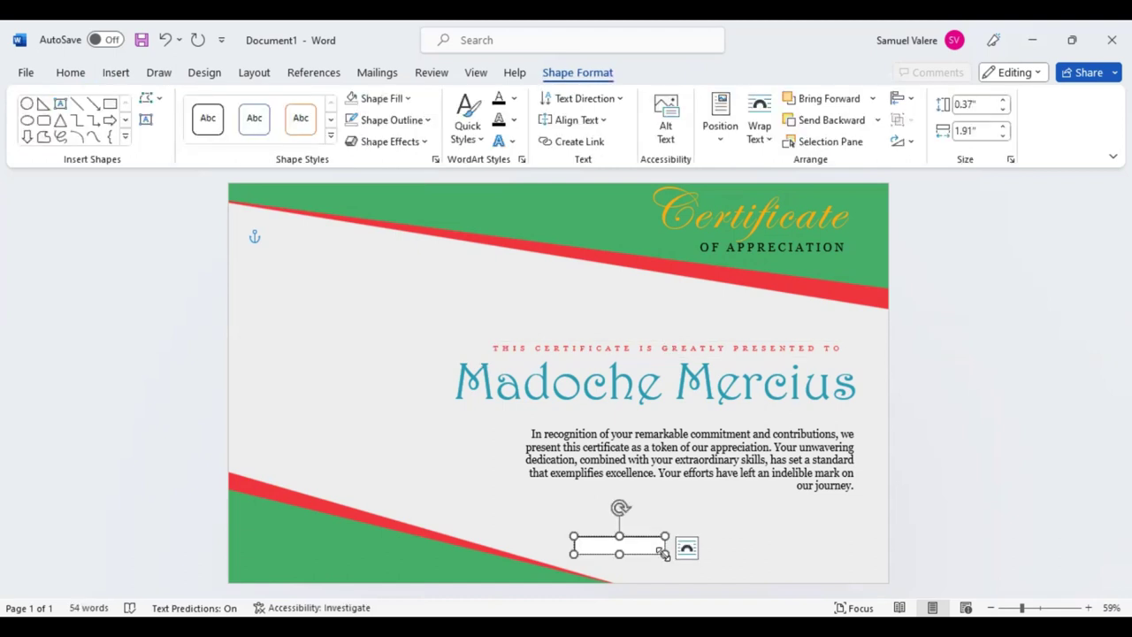
text(Si)
text(gnature)
Step: Centre the Signature label and make it uppercase Georgia
double_click(594, 544)
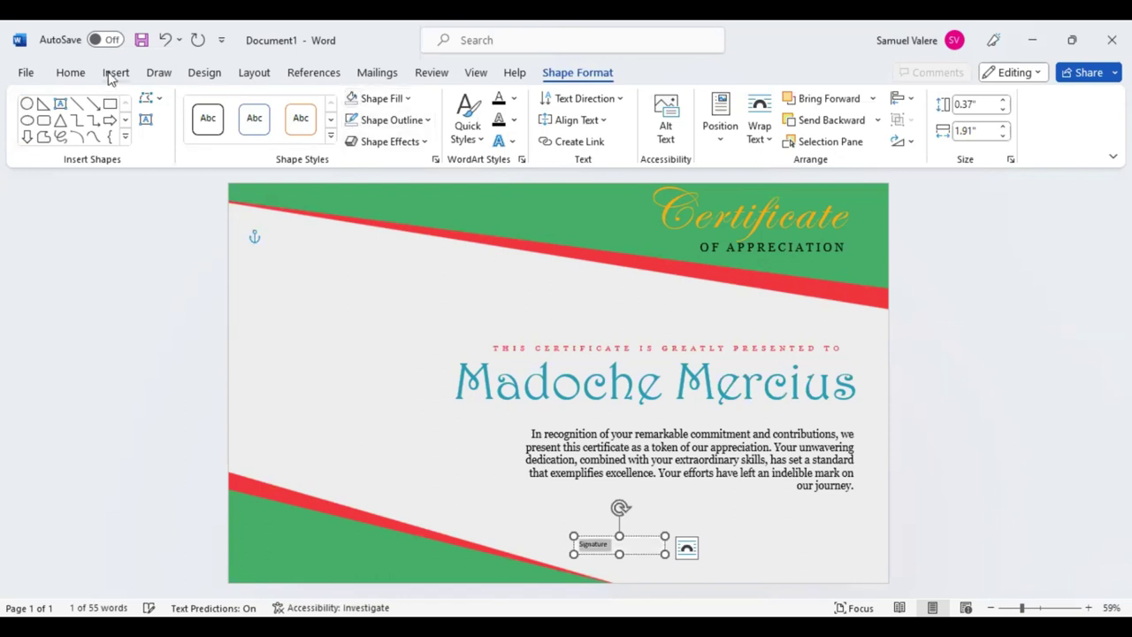
click(71, 75)
click(377, 133)
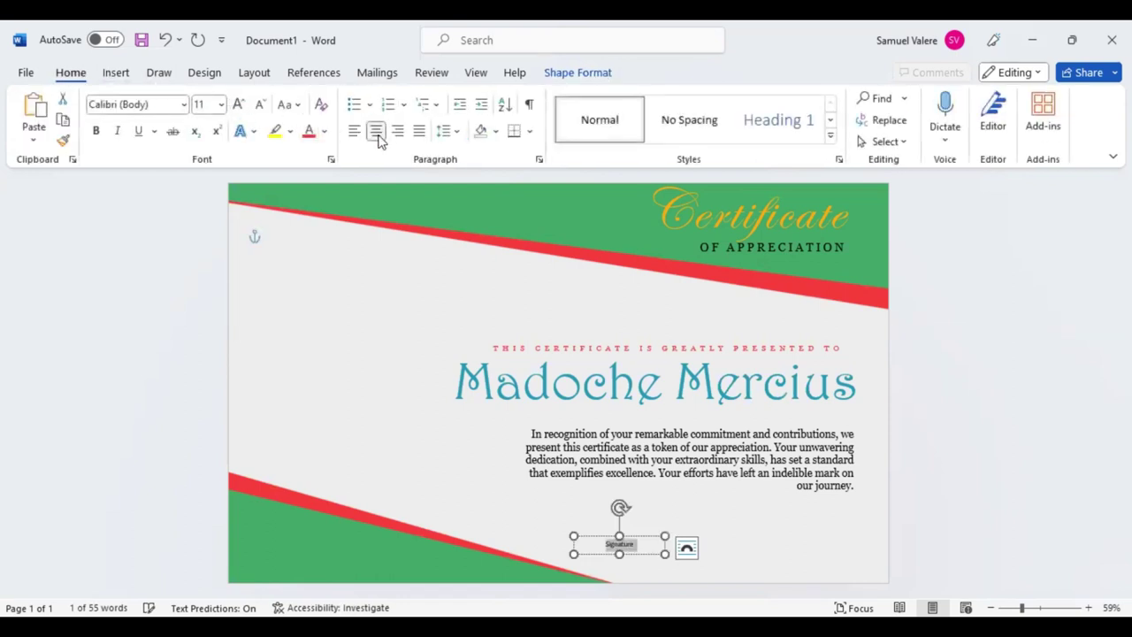
click(291, 106)
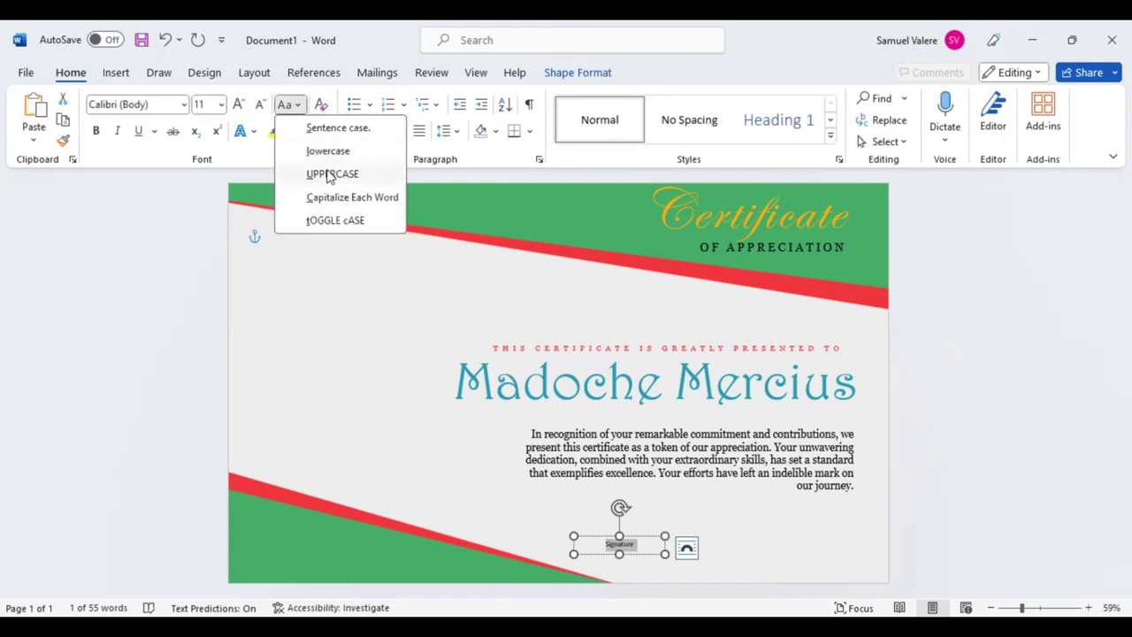
click(332, 174)
click(163, 105)
text(Georgia)
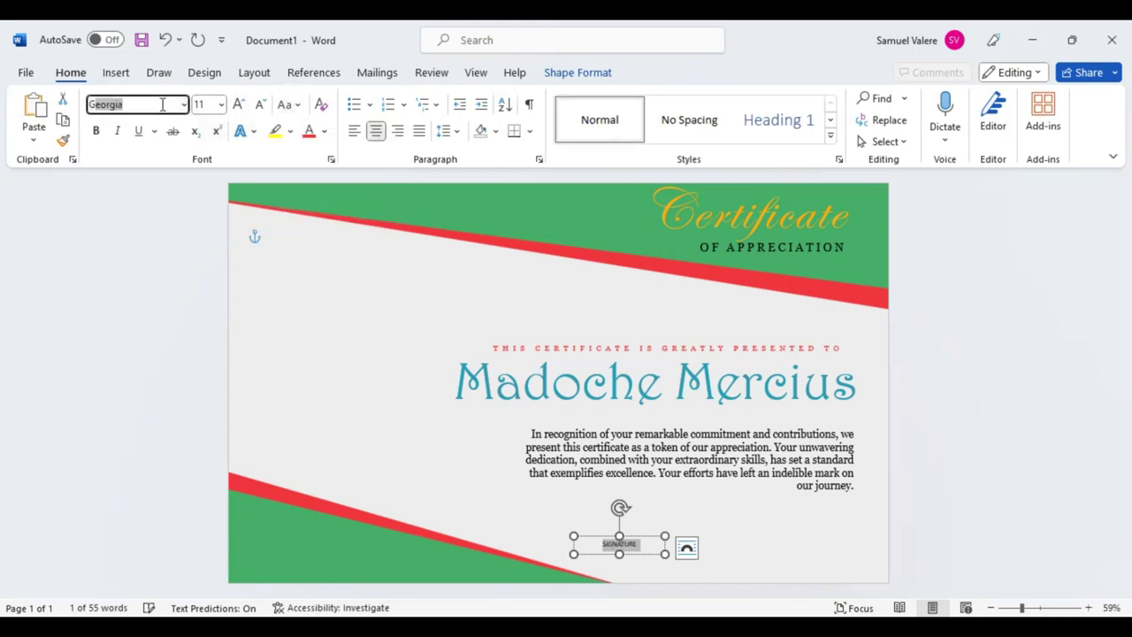
key(Return)
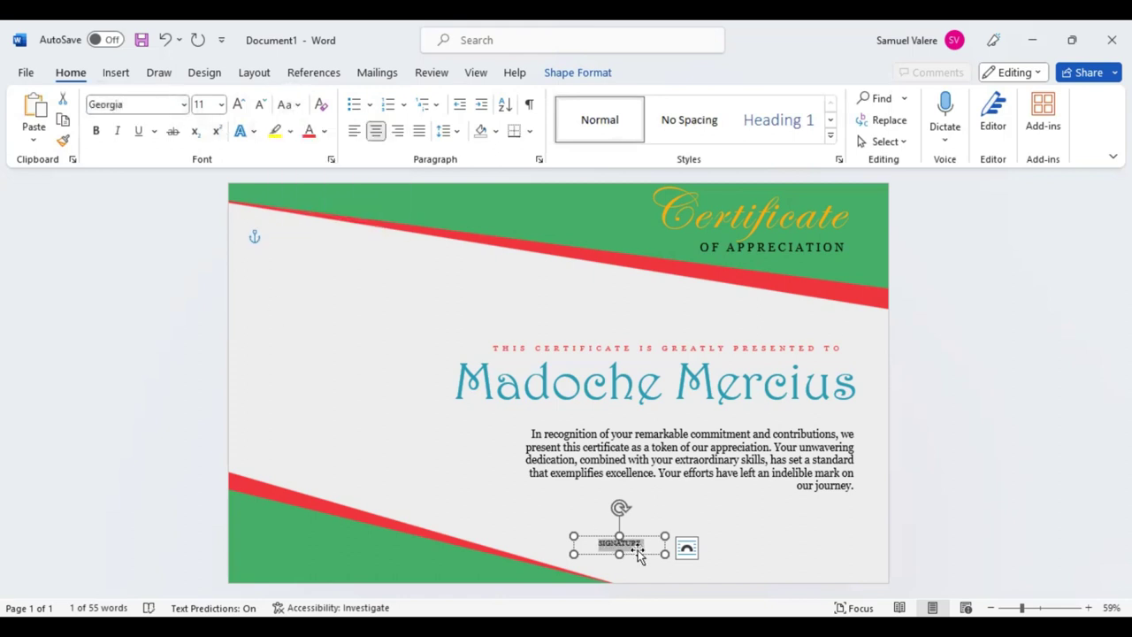
Step: Move the SIGNATURE label to the page bottom and place a copy at the right
mouse_move(639, 554)
mouse_down()
mouse_move(674, 571)
mouse_move(670, 581)
mouse_up()
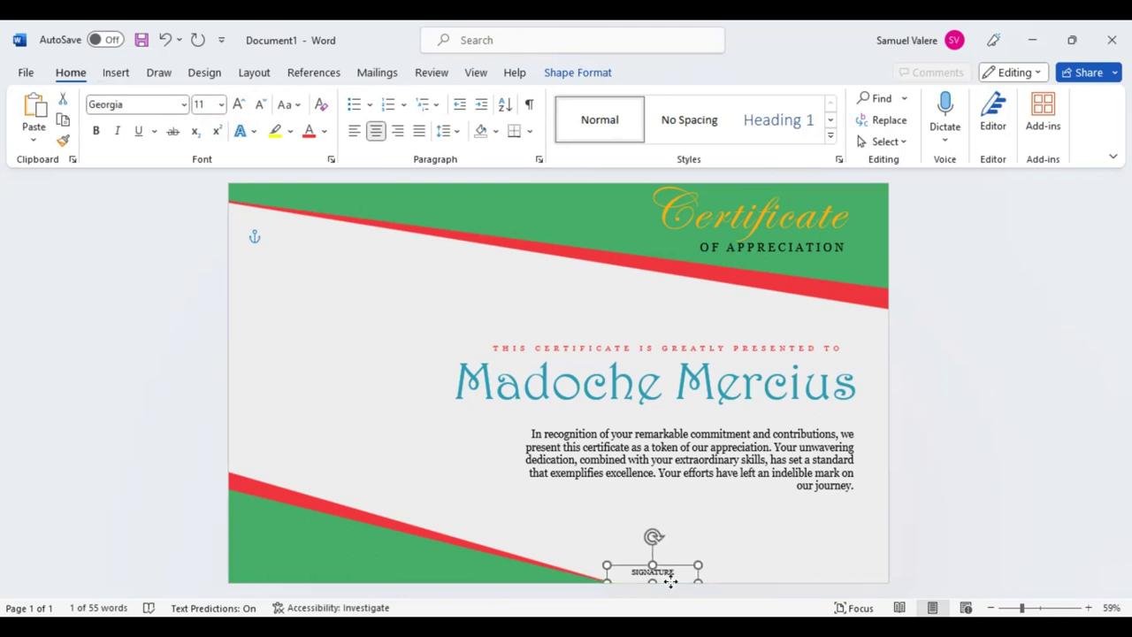
drag(670, 581, 667, 582)
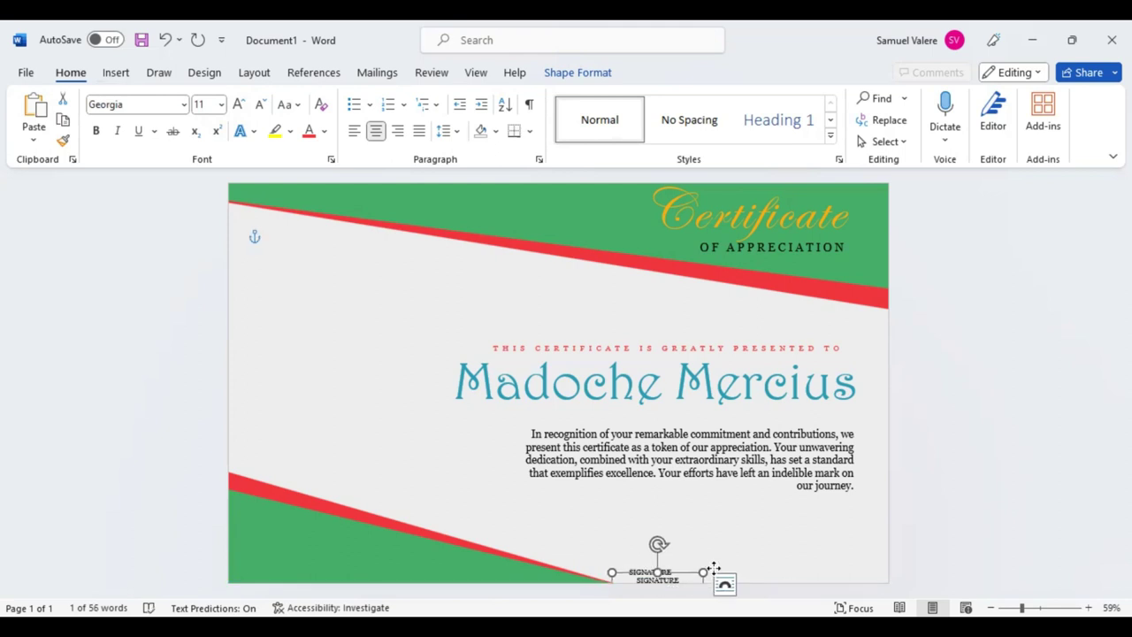
mouse_move(668, 583)
mouse_down()
mouse_move(783, 584)
mouse_move(878, 562)
mouse_up()
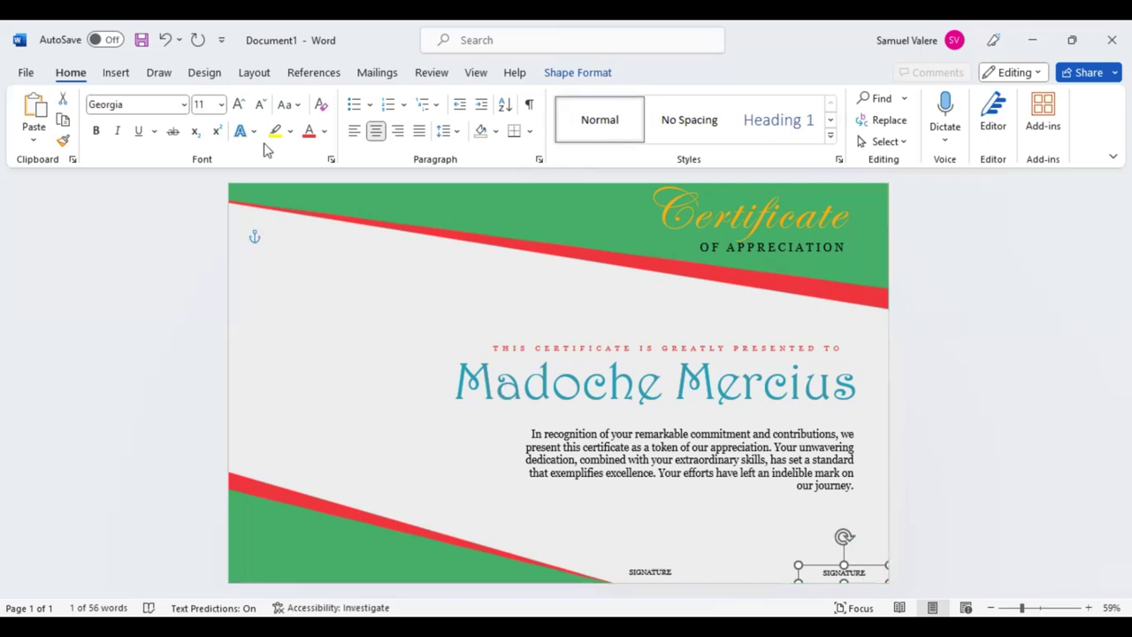
Step: Draw a straight line just above the left SIGNATURE label
click(116, 73)
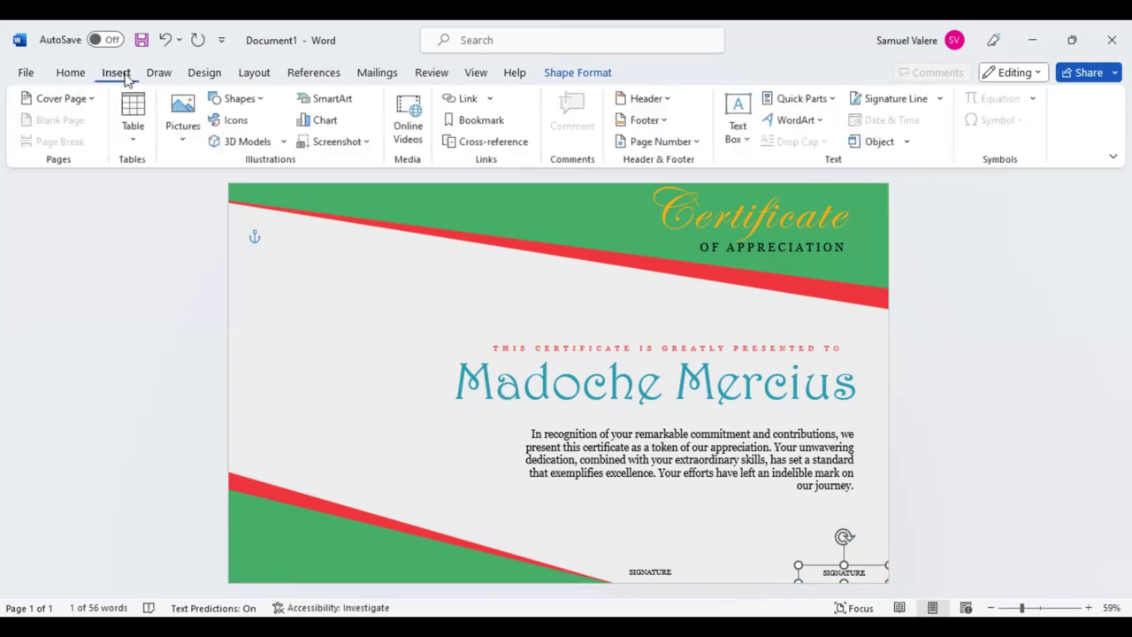
click(241, 99)
click(267, 143)
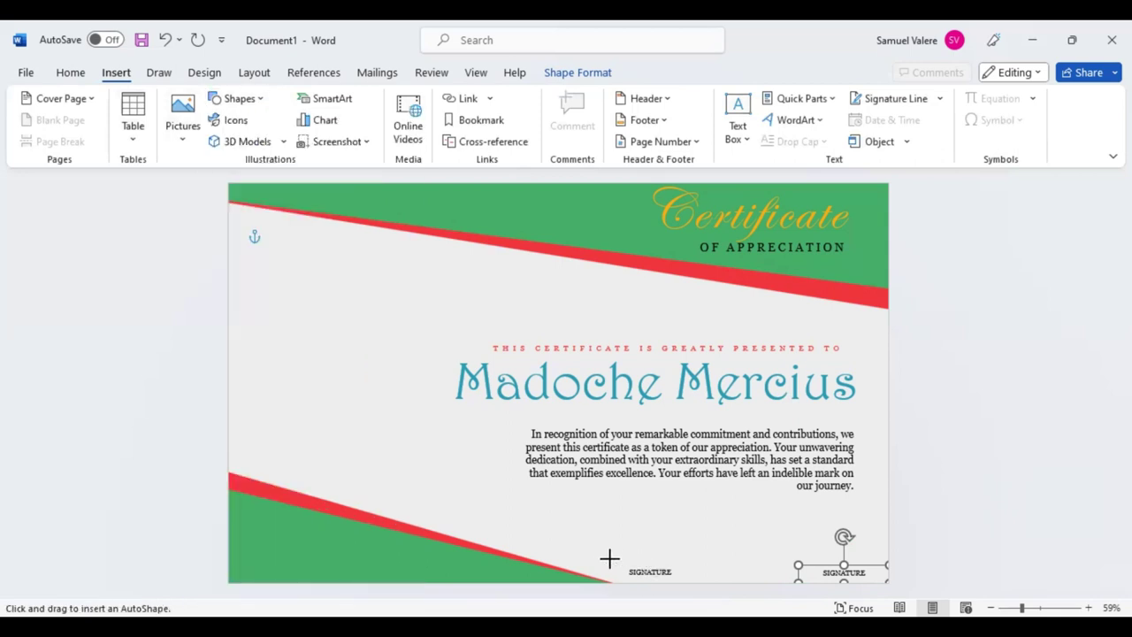
drag(601, 560, 715, 559)
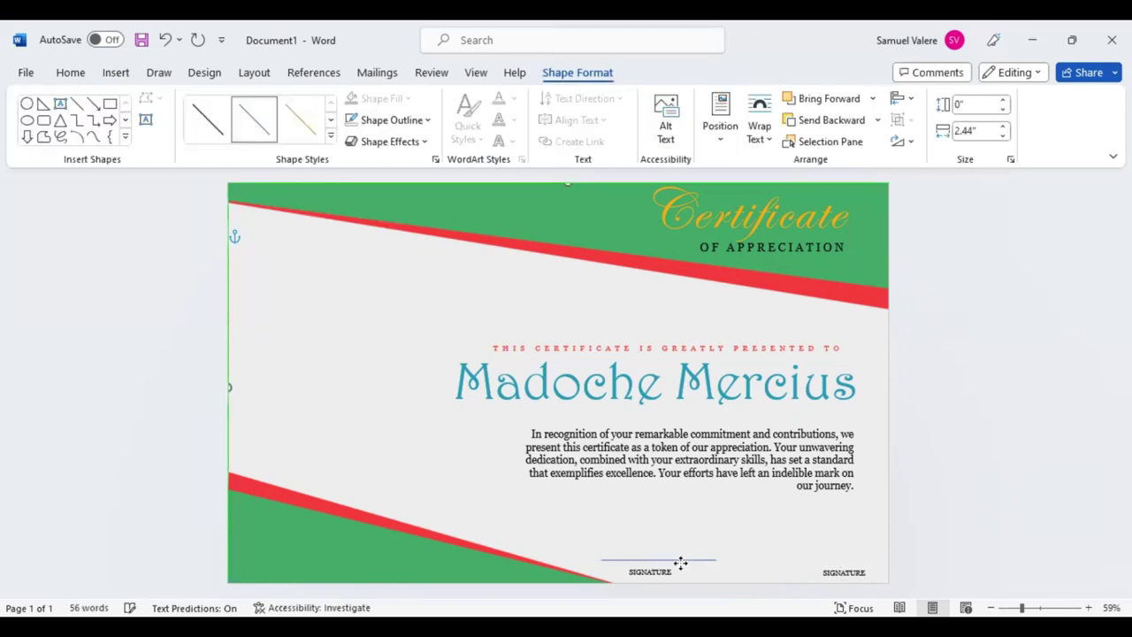
click(680, 562)
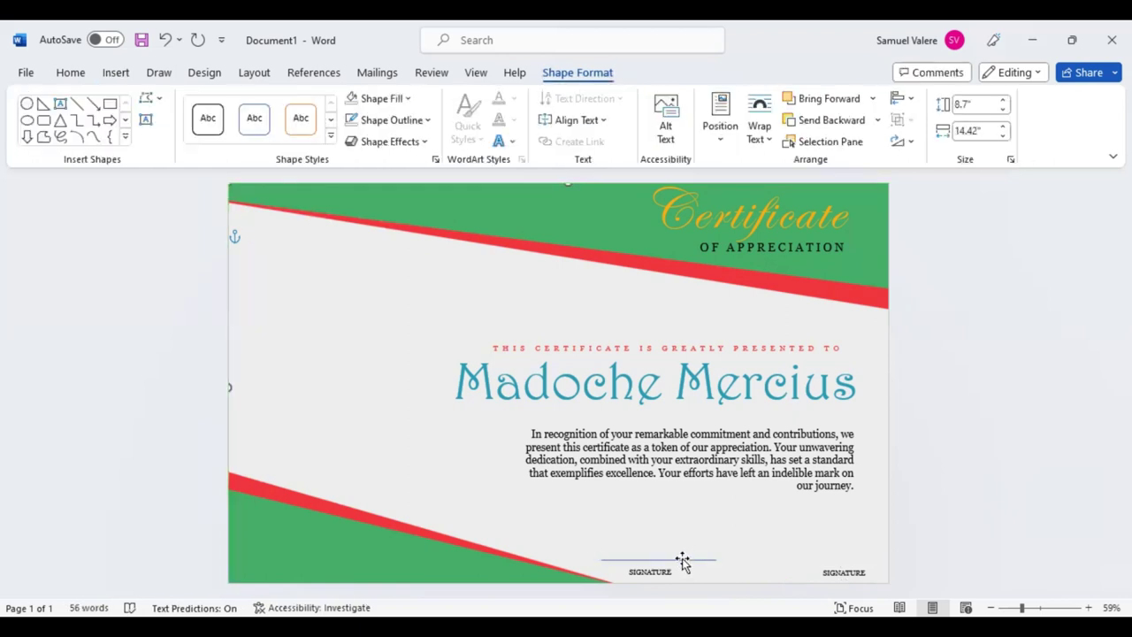
click(682, 560)
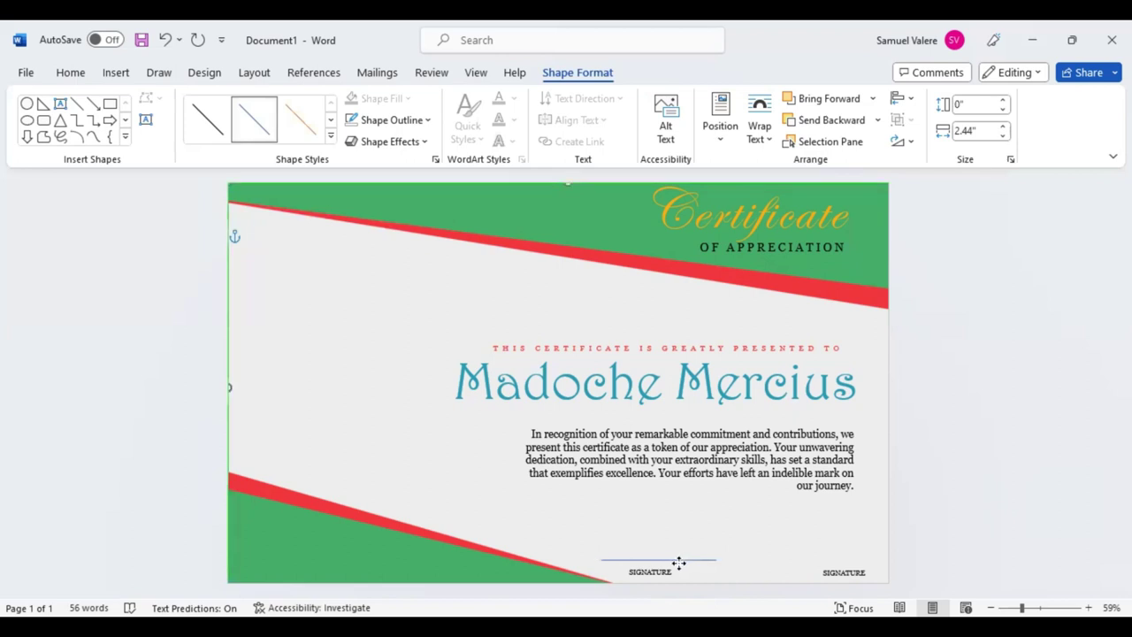
click(680, 563)
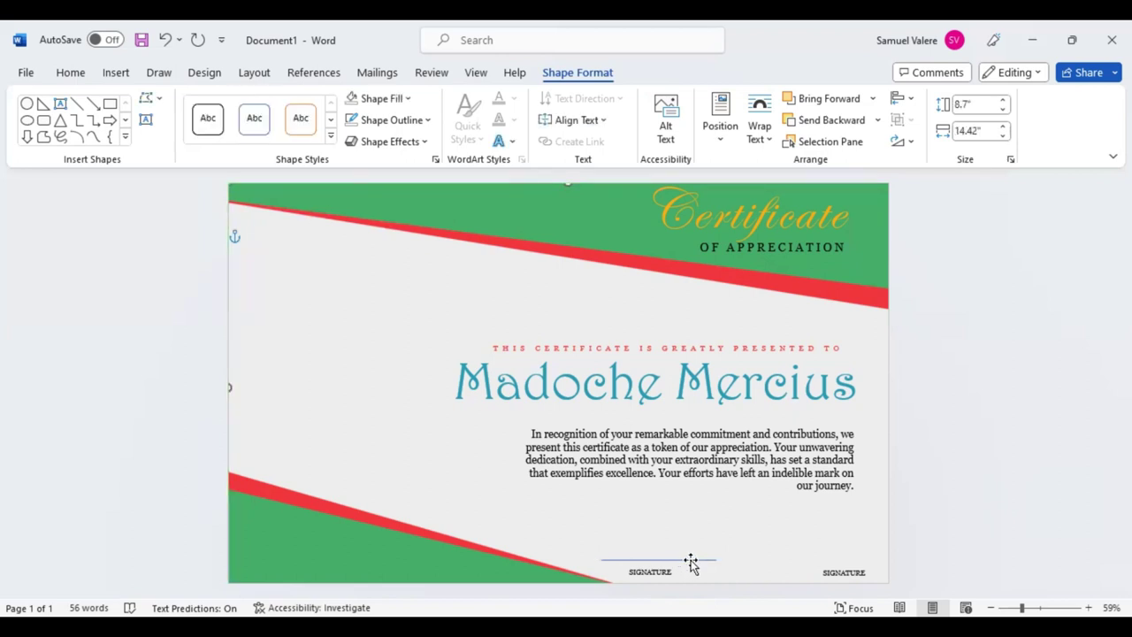
click(692, 563)
drag(685, 561, 677, 564)
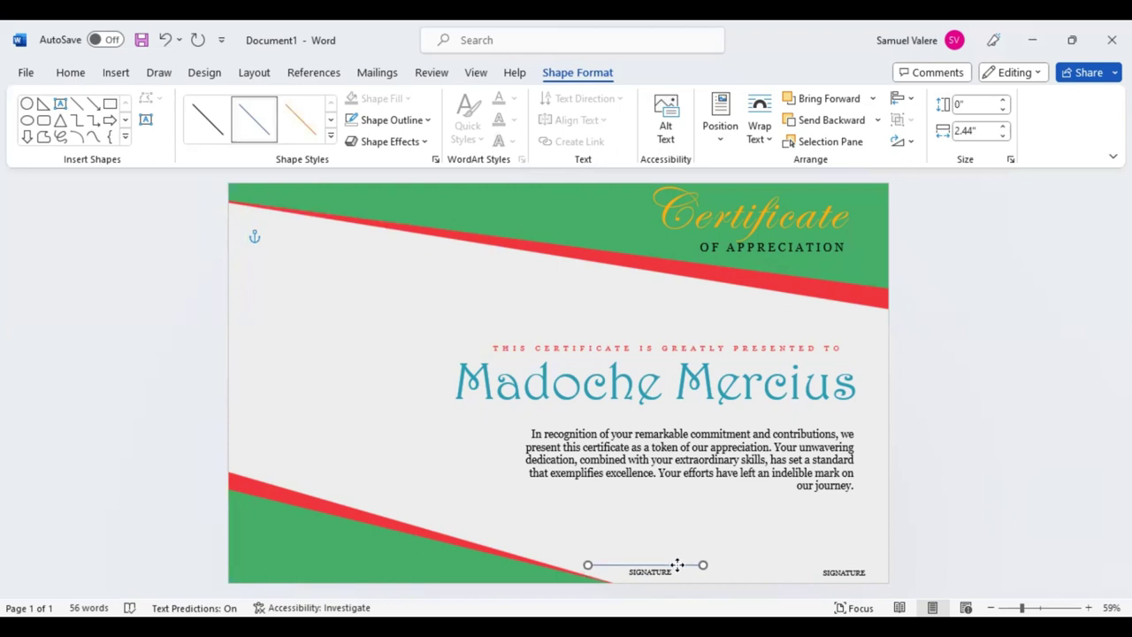
click(676, 564)
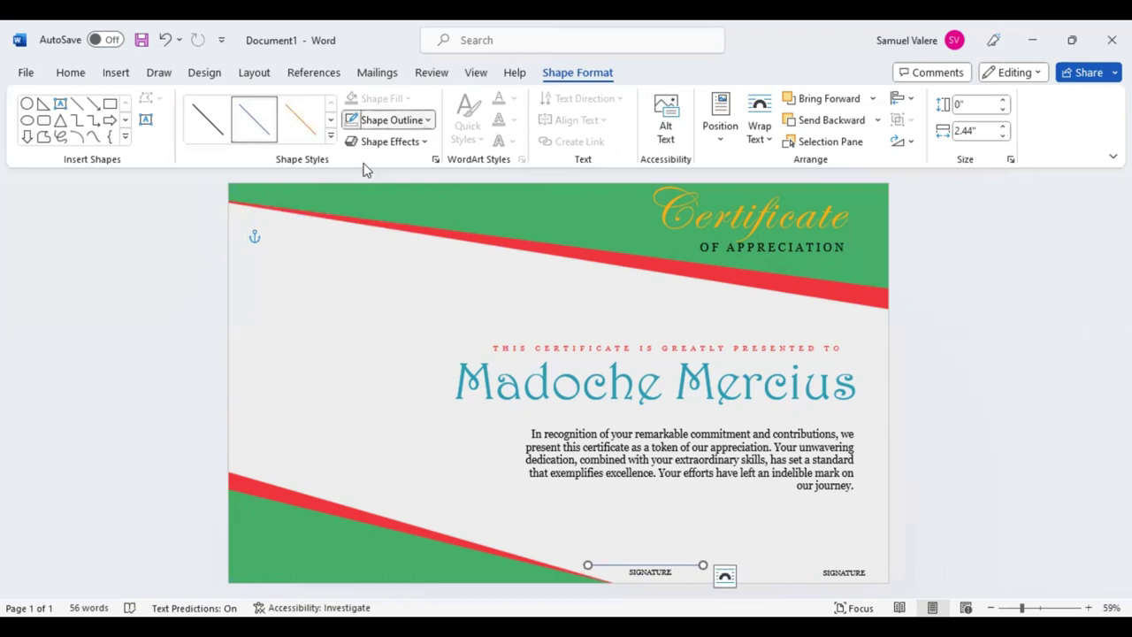
Step: Make the left signature line black and fine-tune its position above the label
click(392, 119)
click(377, 163)
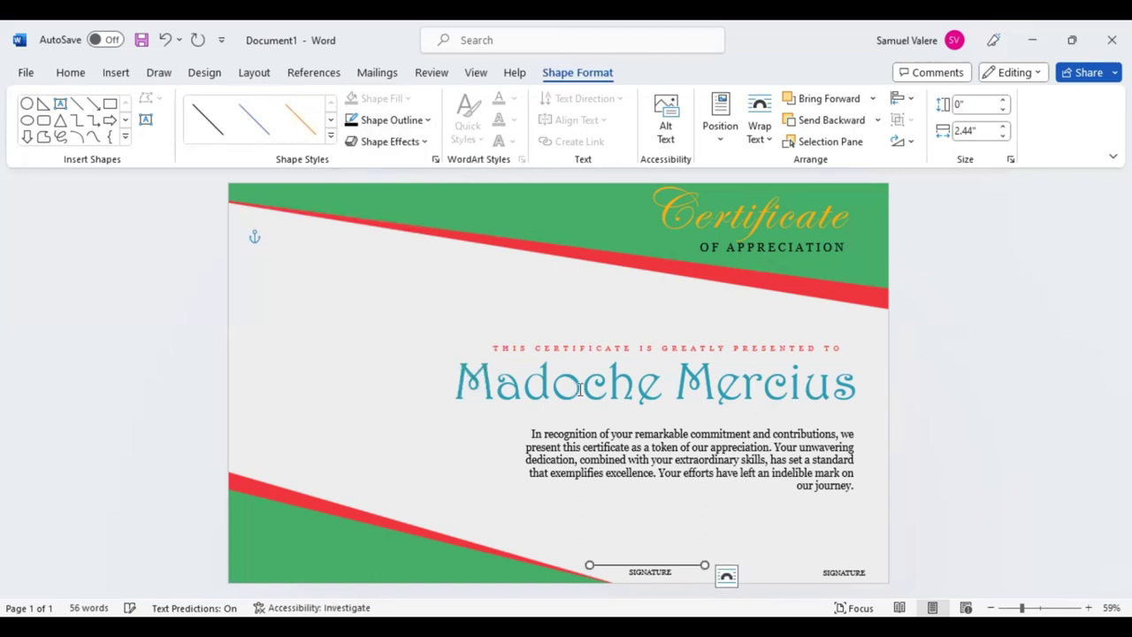
key(Down)
key(Right)
key(Up)
key(Up)
key(Up)
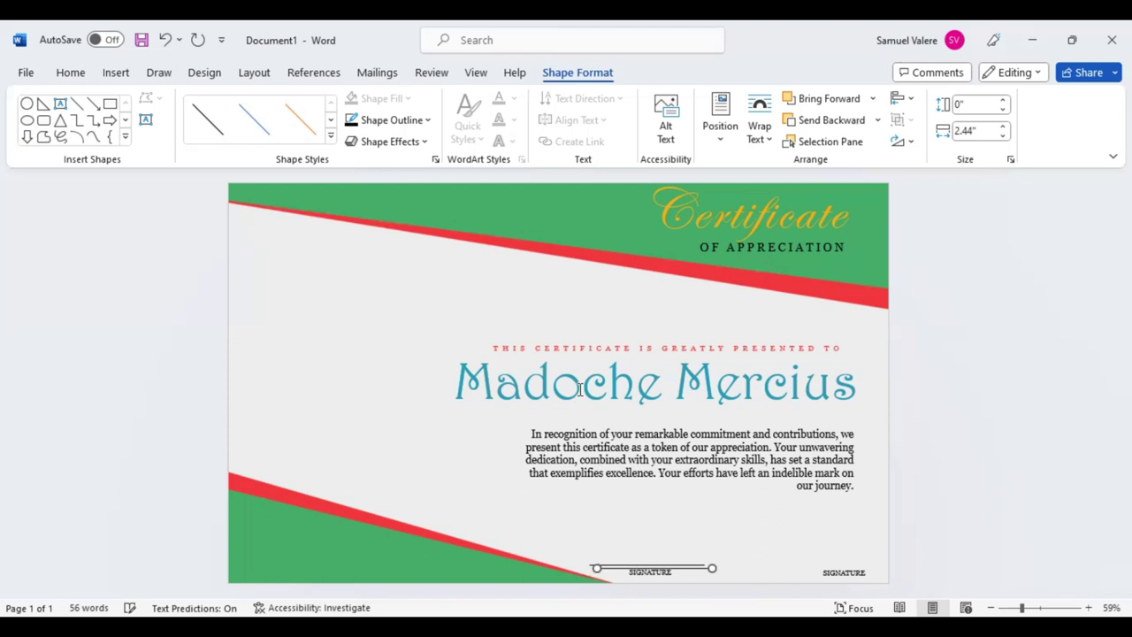
key(Up)
key(ctrl+Right)
key(ctrl+Up)
key(ctrl+Right)
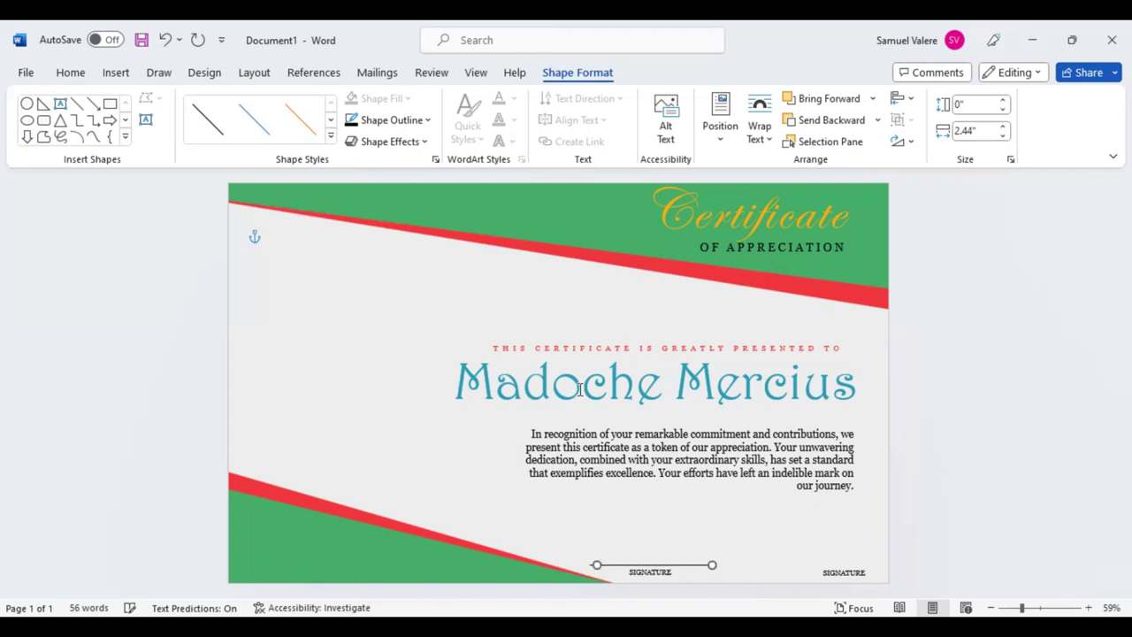
Step: Duplicate the signature line and place the copy over the right SIGNATURE label
key(ctrl+d)
key(Right)
key(Right)
key(Right)
key(Right)
key(Right)
key(Right)
key(Right)
key(Right)
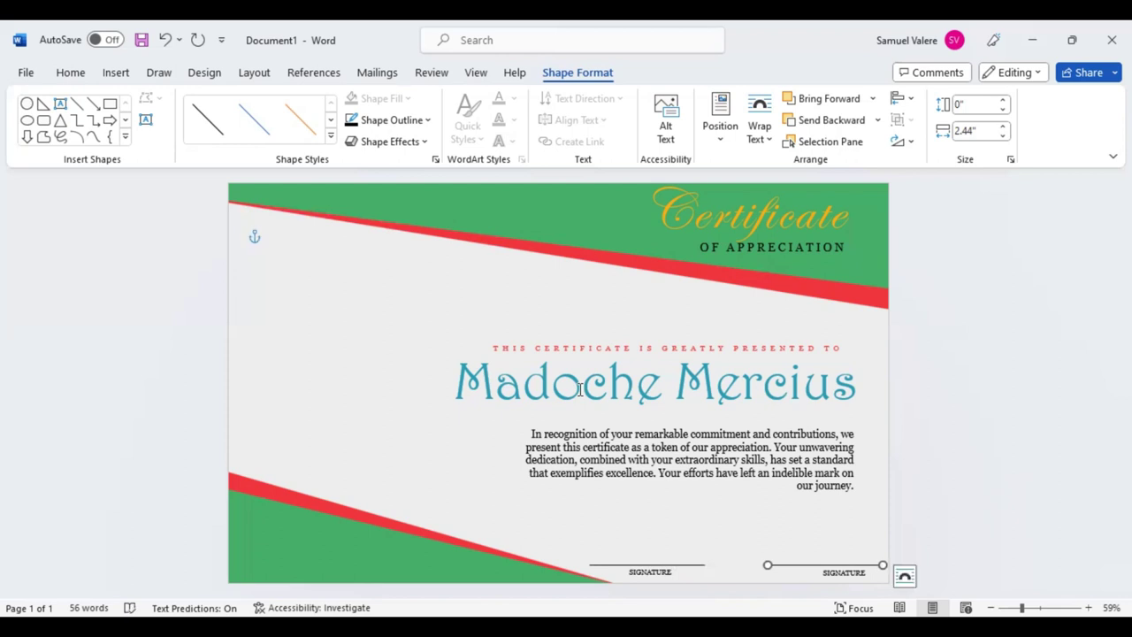
key(Left)
key(Left)
key(Left)
key(Left)
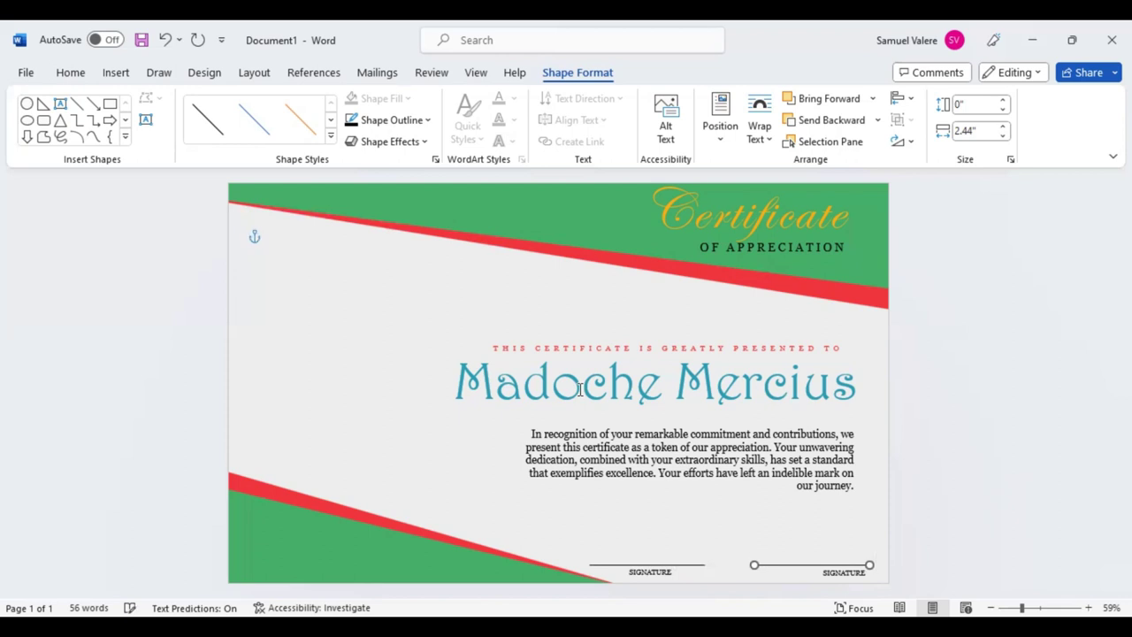
key(Left)
key(Left)
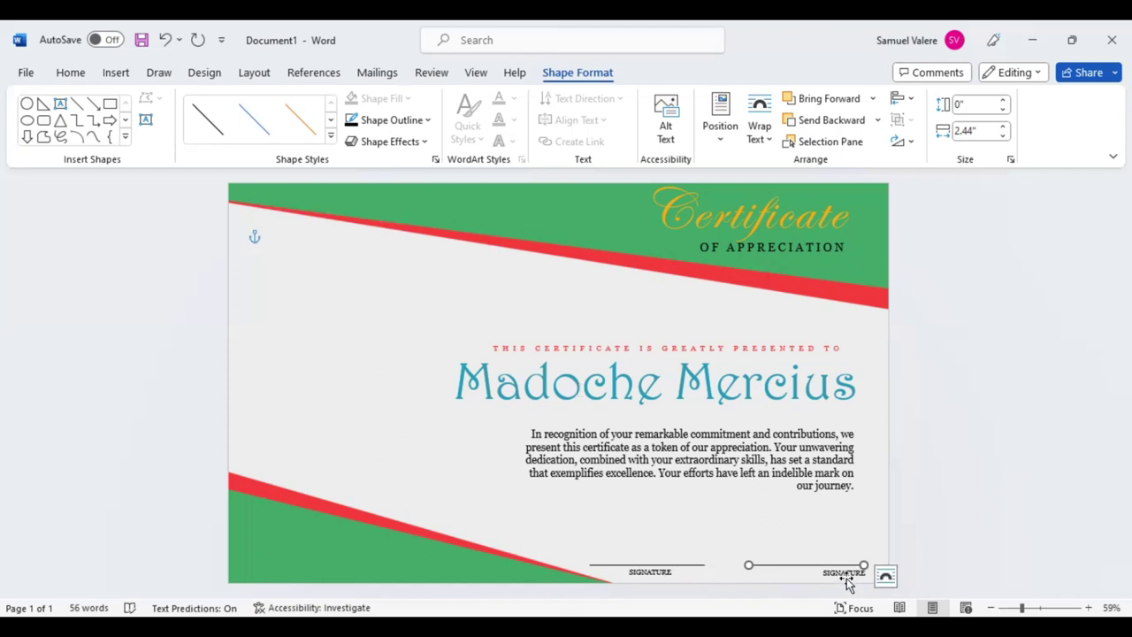
key(Left)
key(Left)
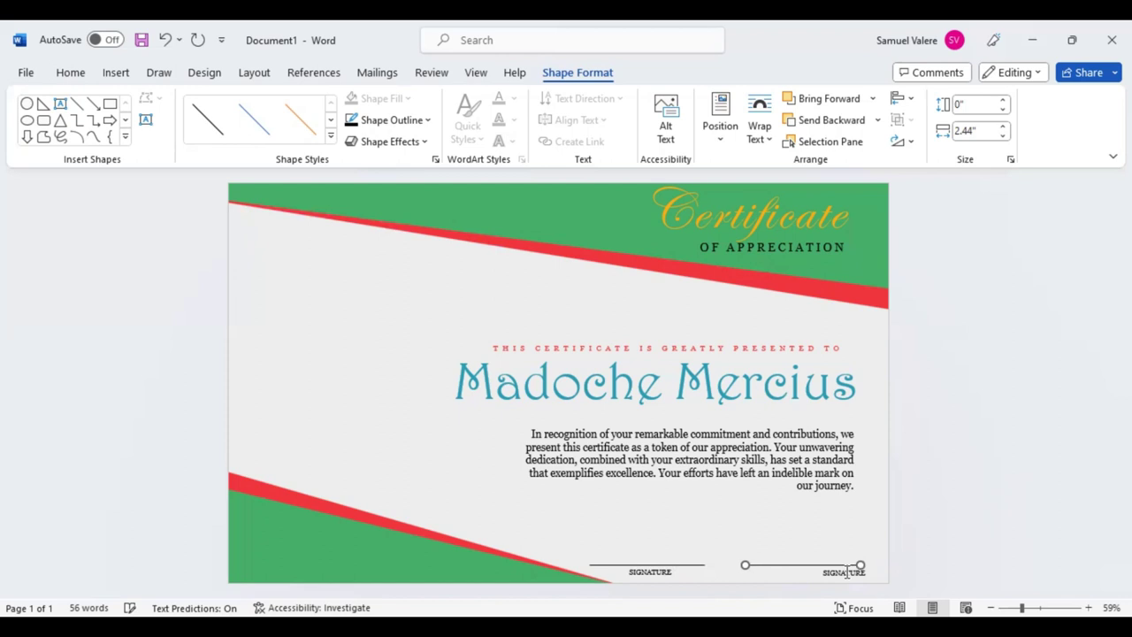
Step: Move the right SIGNATURE label left under its line and shift the left line slightly left
click(848, 573)
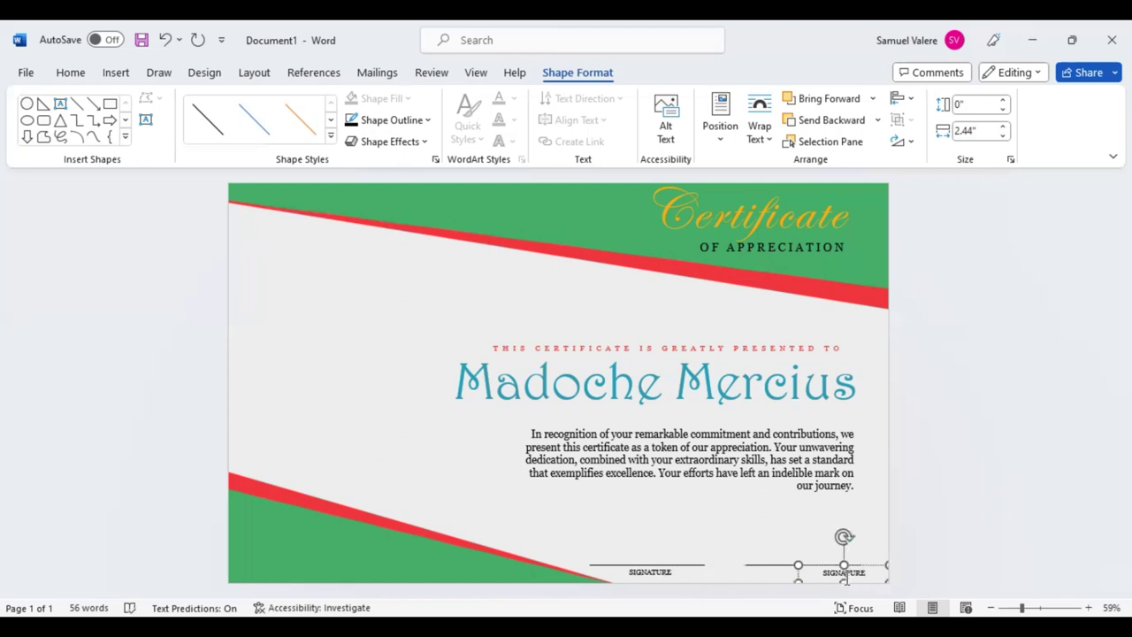
drag(879, 567, 835, 570)
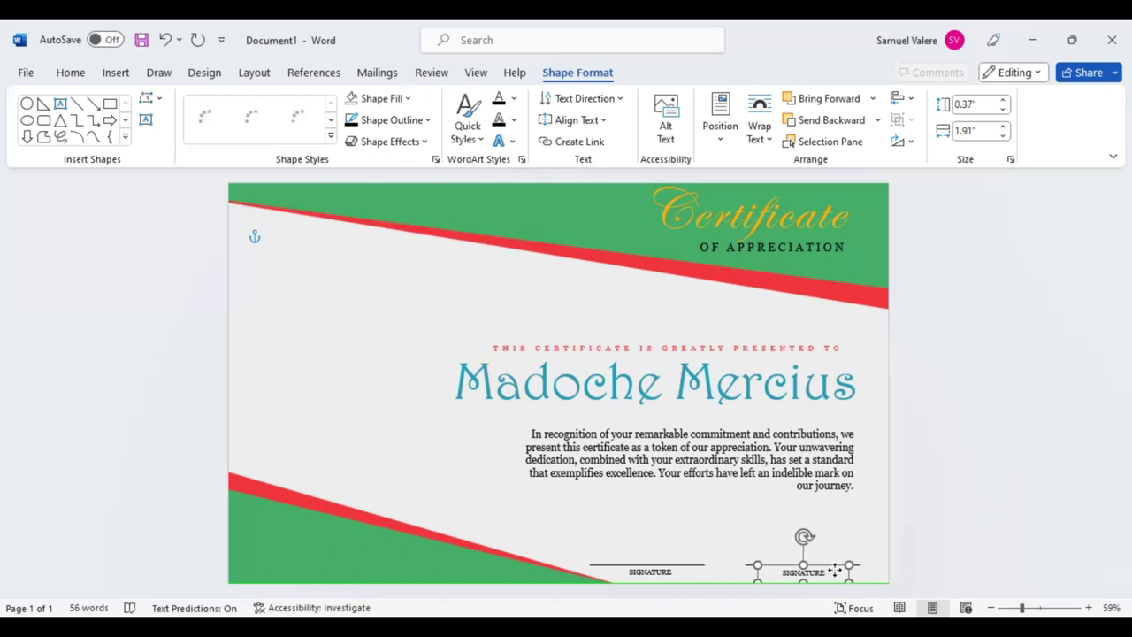
click(697, 566)
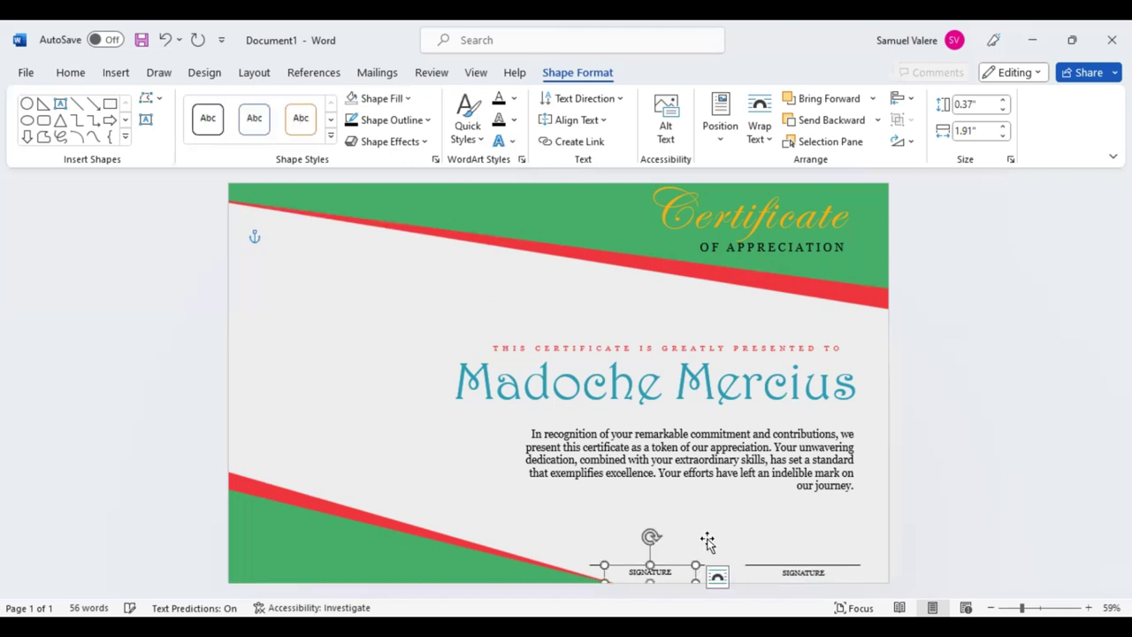
click(708, 541)
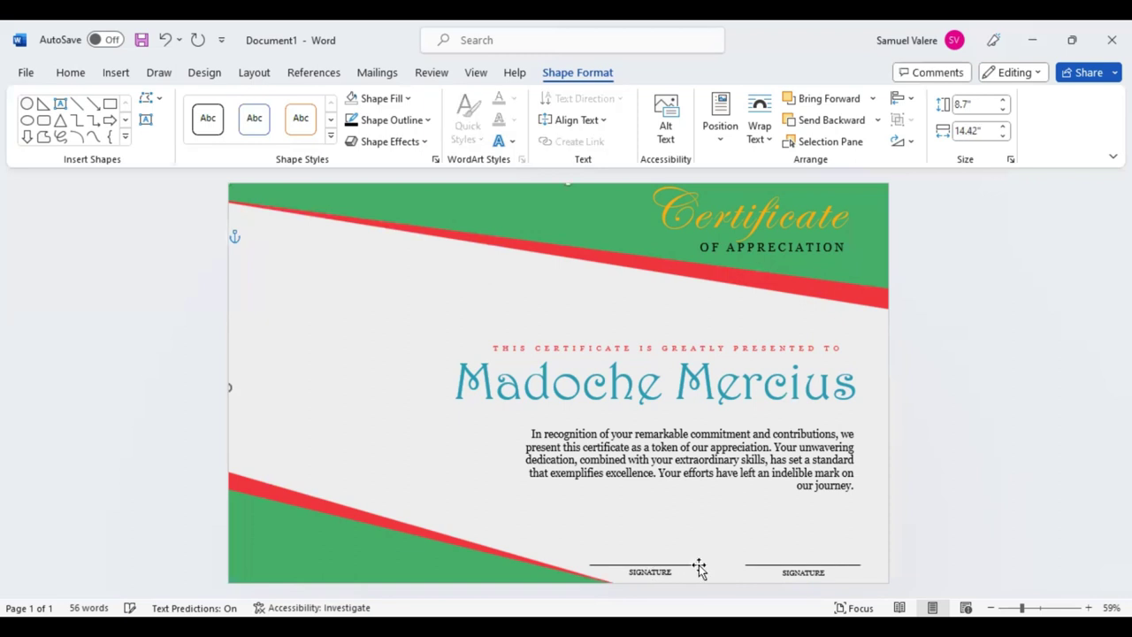
click(697, 564)
drag(698, 566, 689, 563)
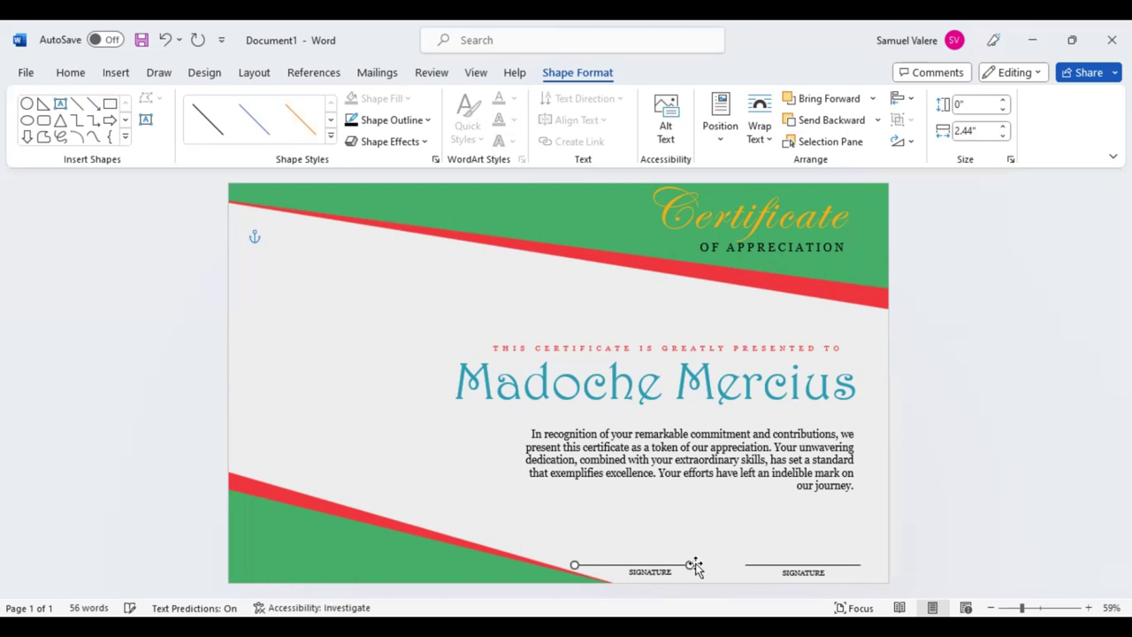
Step: Centre the left SIGNATURE label under its signature line
click(653, 575)
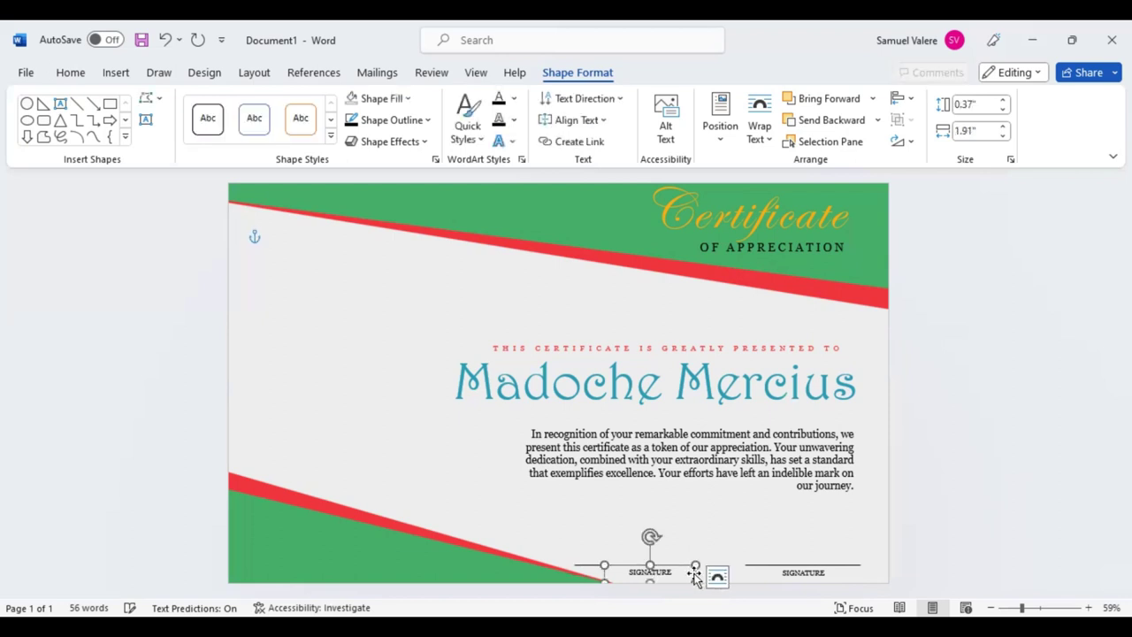
key(Left)
key(Left)
key(Left)
key(Left)
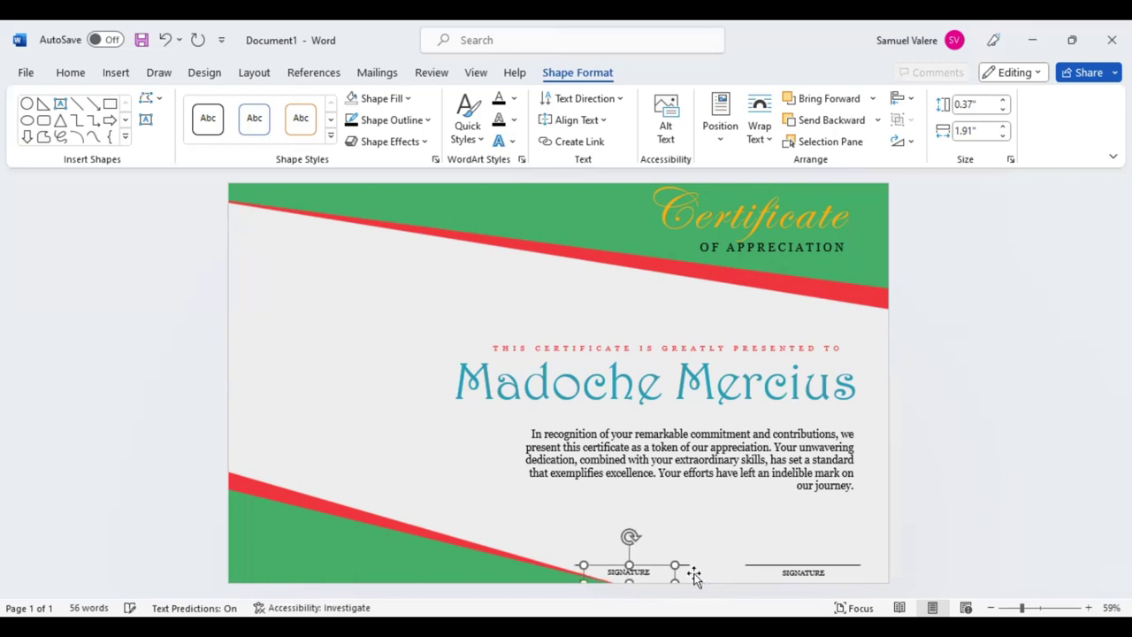
key(ctrl+Right)
key(ctrl+Right)
key(ctrl+Right)
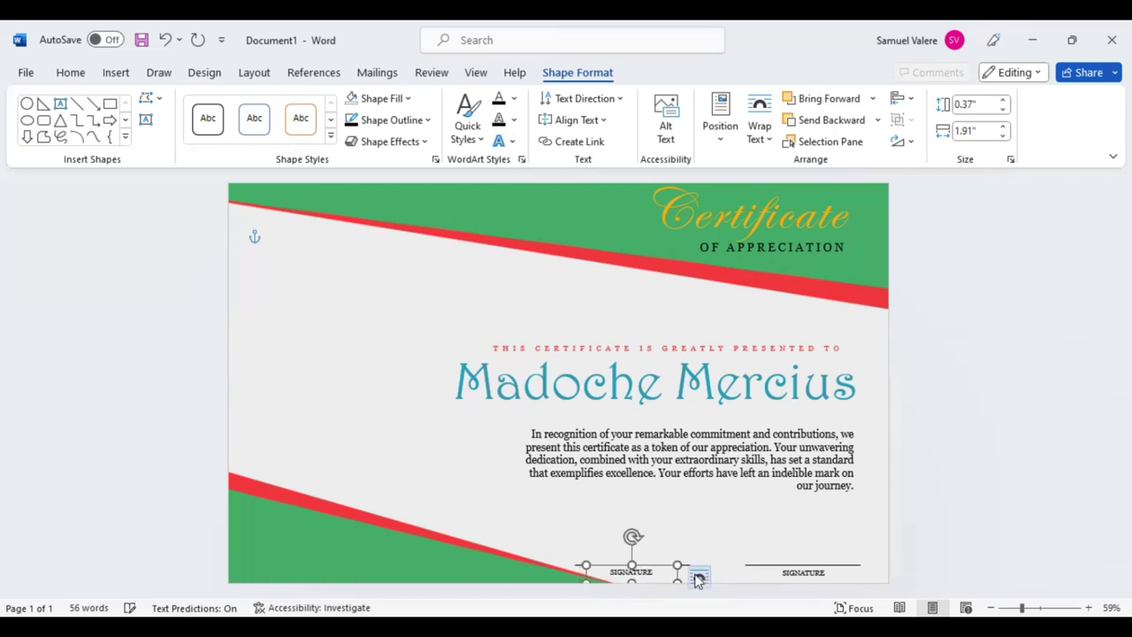
key(ctrl+Right)
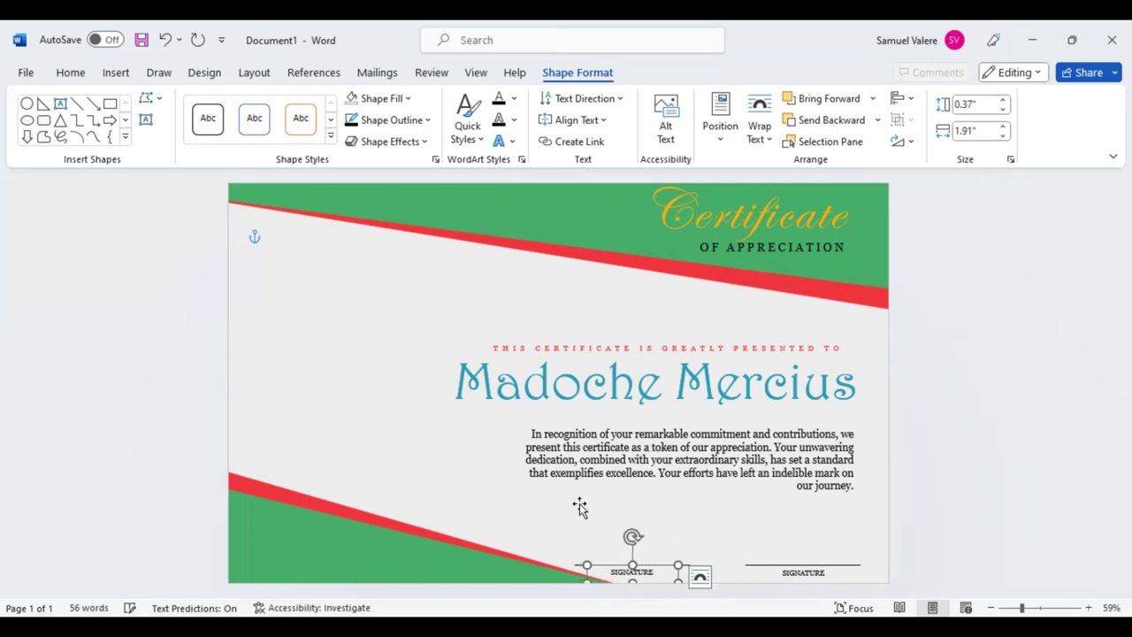
click(547, 493)
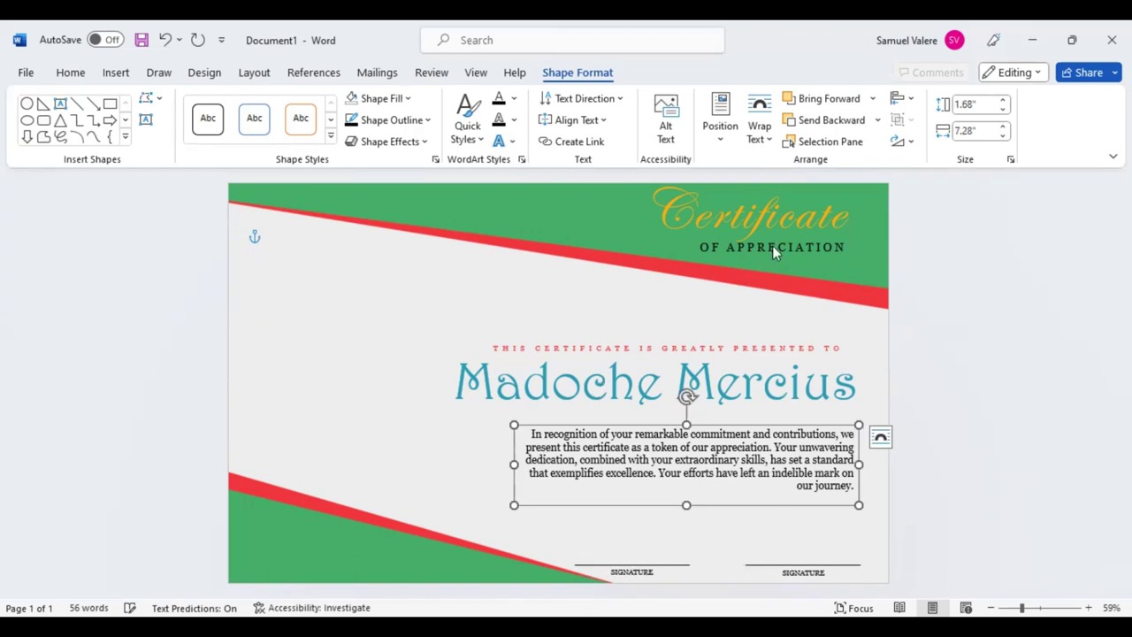
right_click(749, 223)
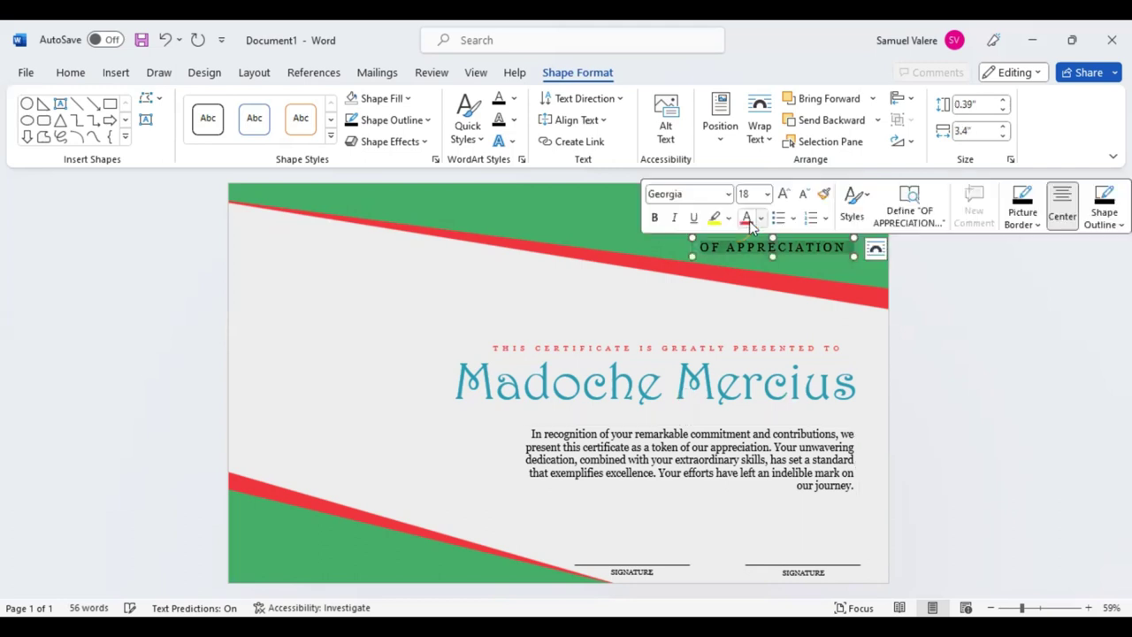
click(762, 219)
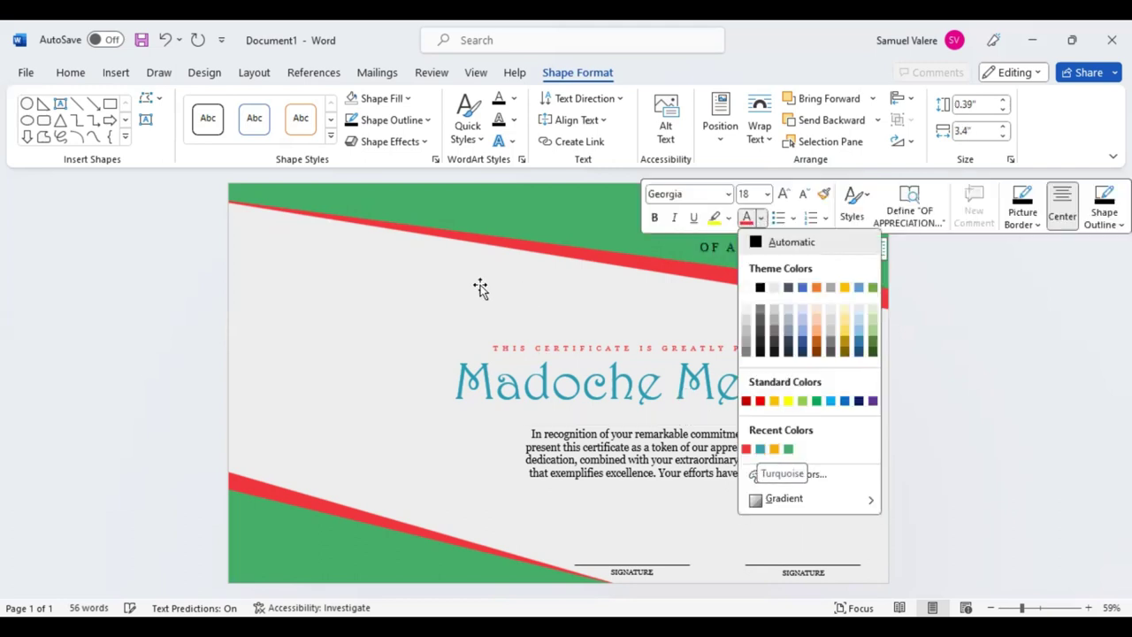
key(Escape)
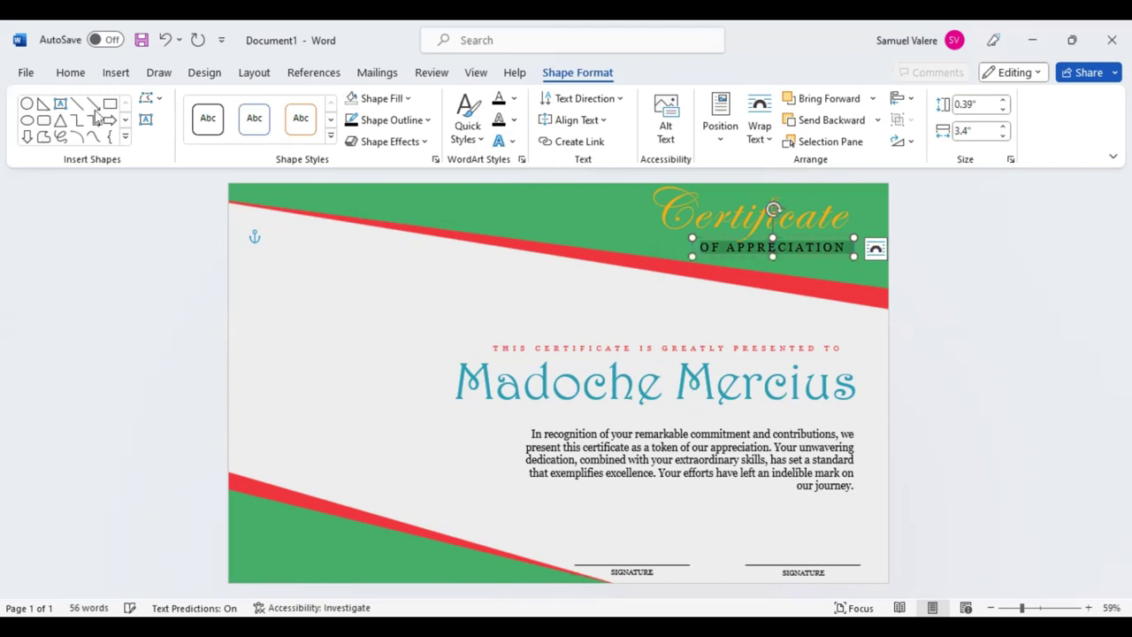
Step: Draw a tall rectangle down the page's left side with no outline and red fill
click(110, 103)
drag(292, 187, 388, 602)
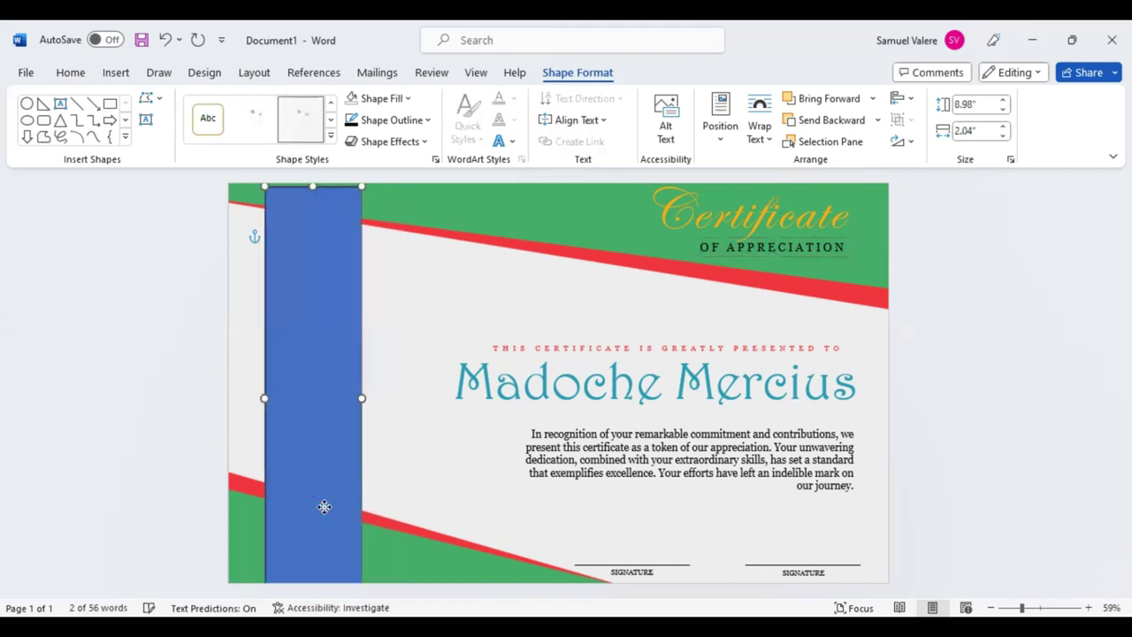
drag(323, 506, 352, 503)
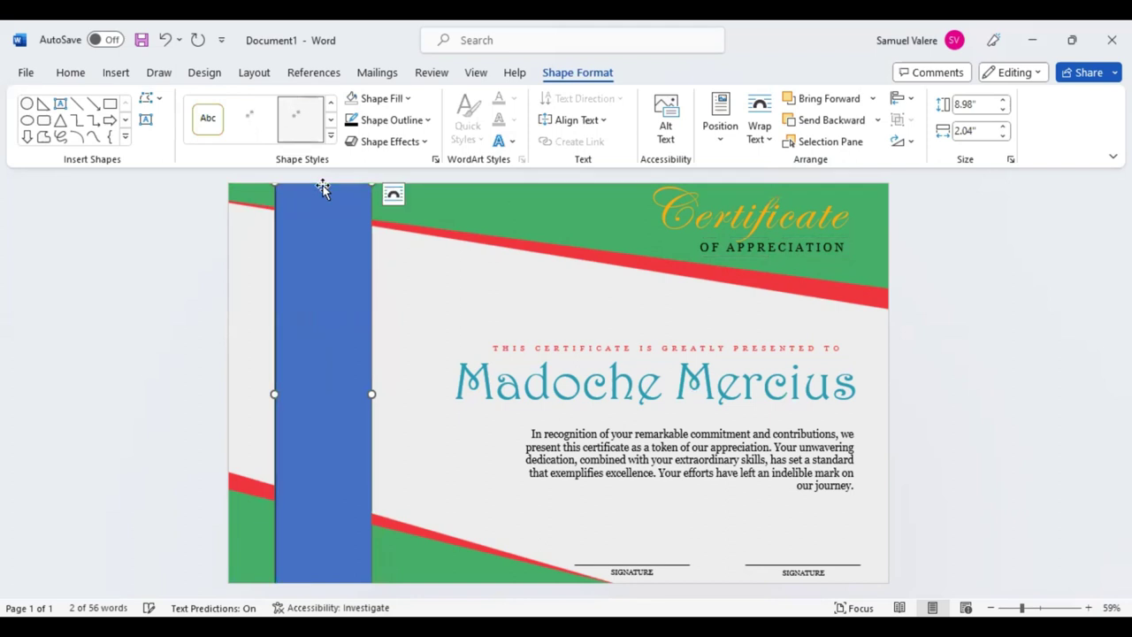
drag(321, 180, 321, 174)
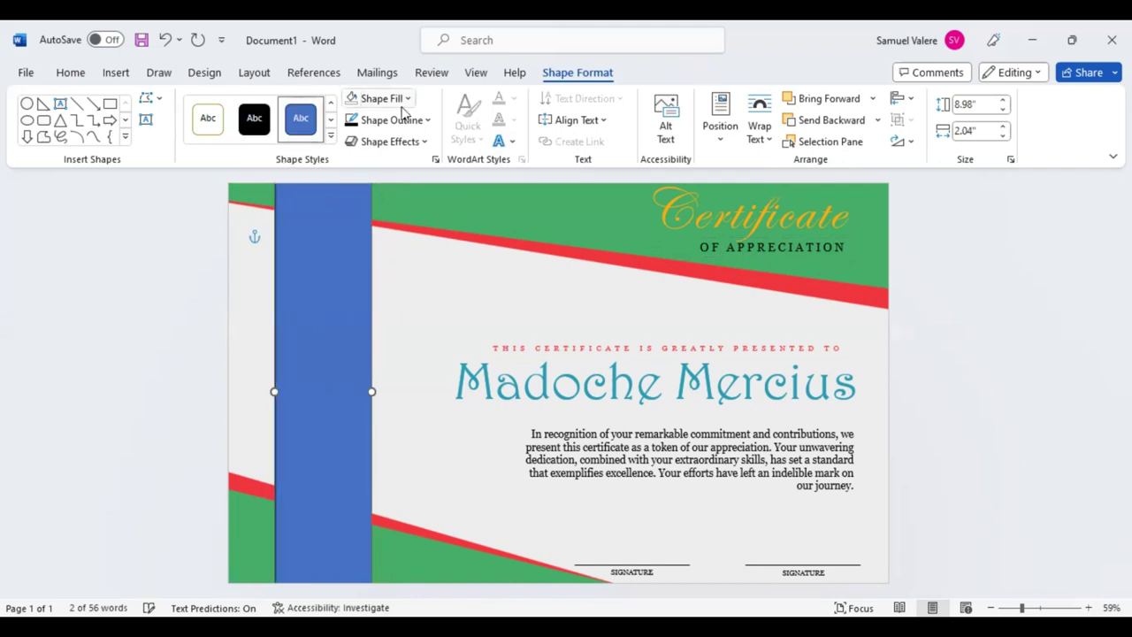
click(427, 119)
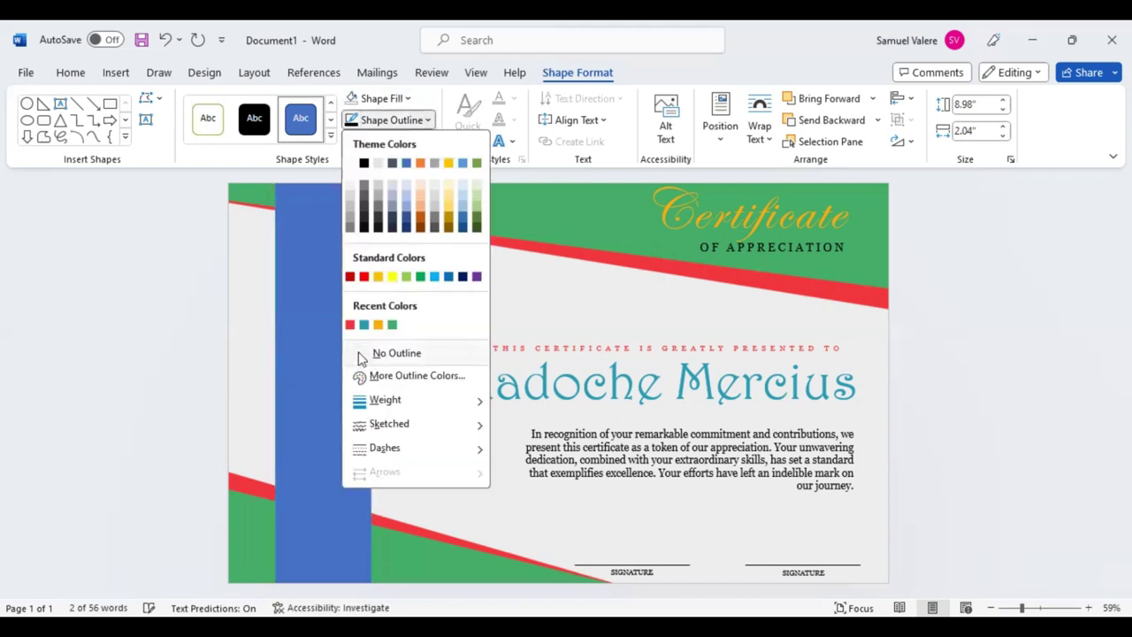
click(357, 348)
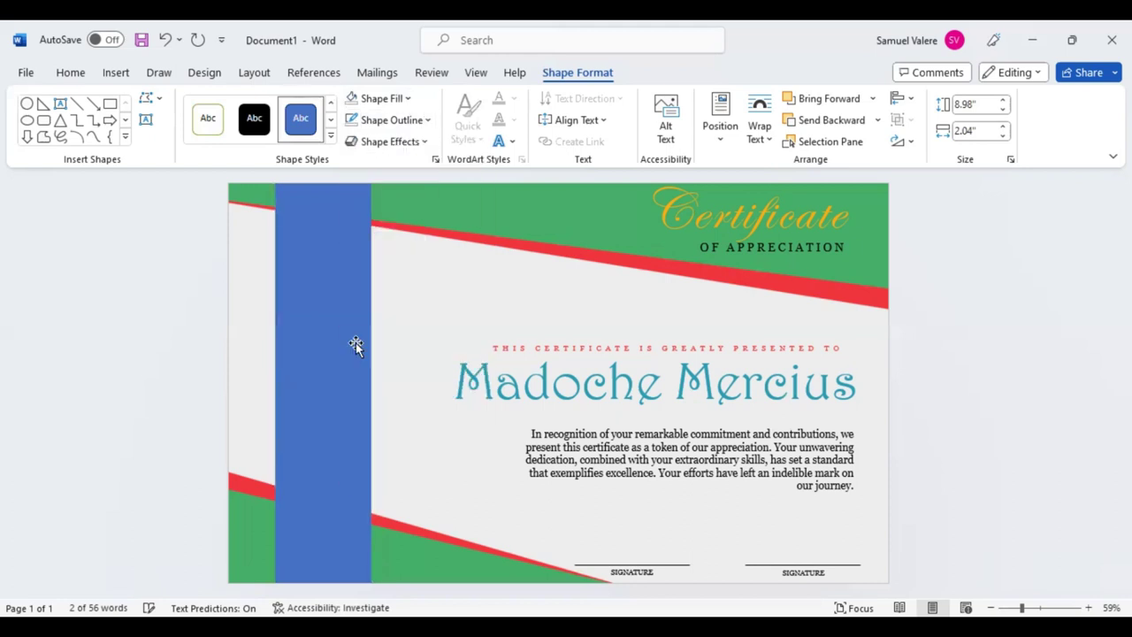
click(355, 257)
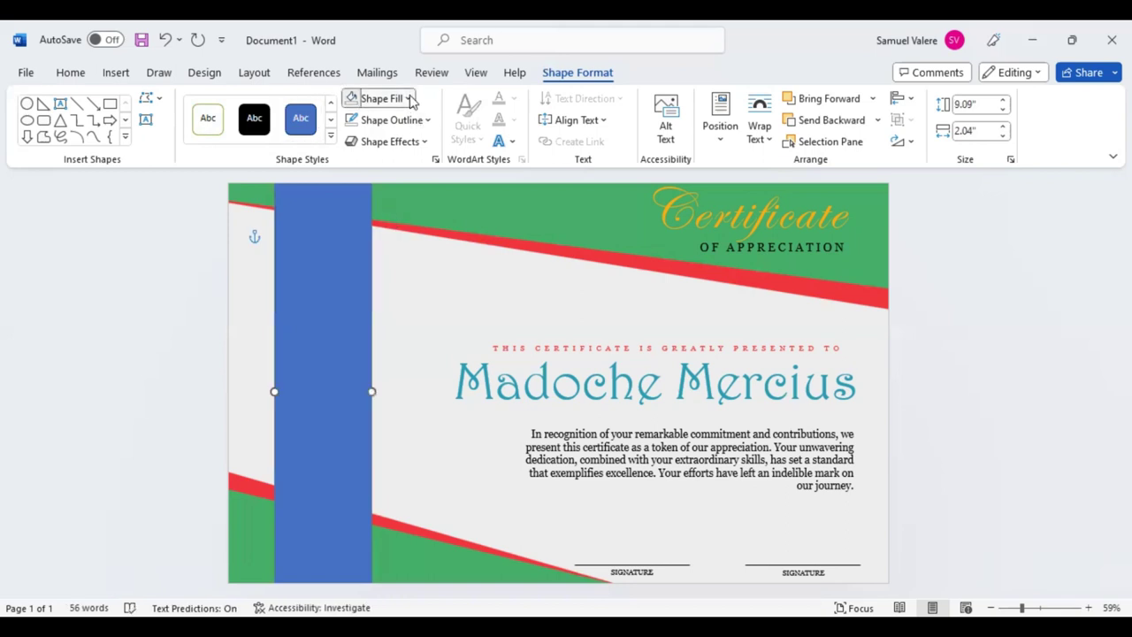
click(380, 98)
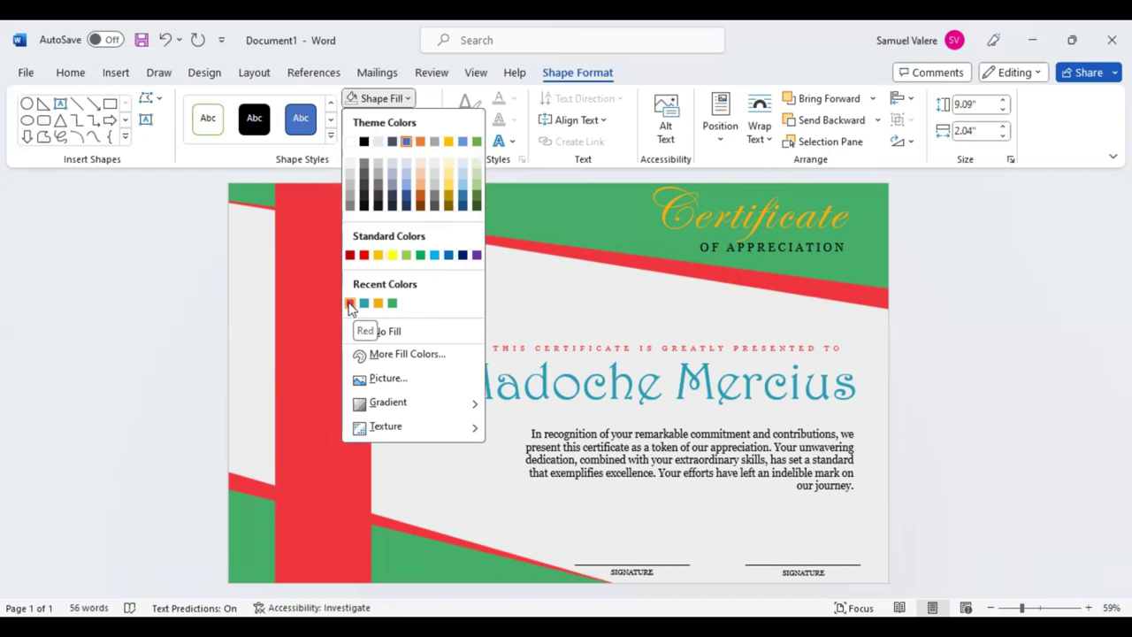
click(350, 303)
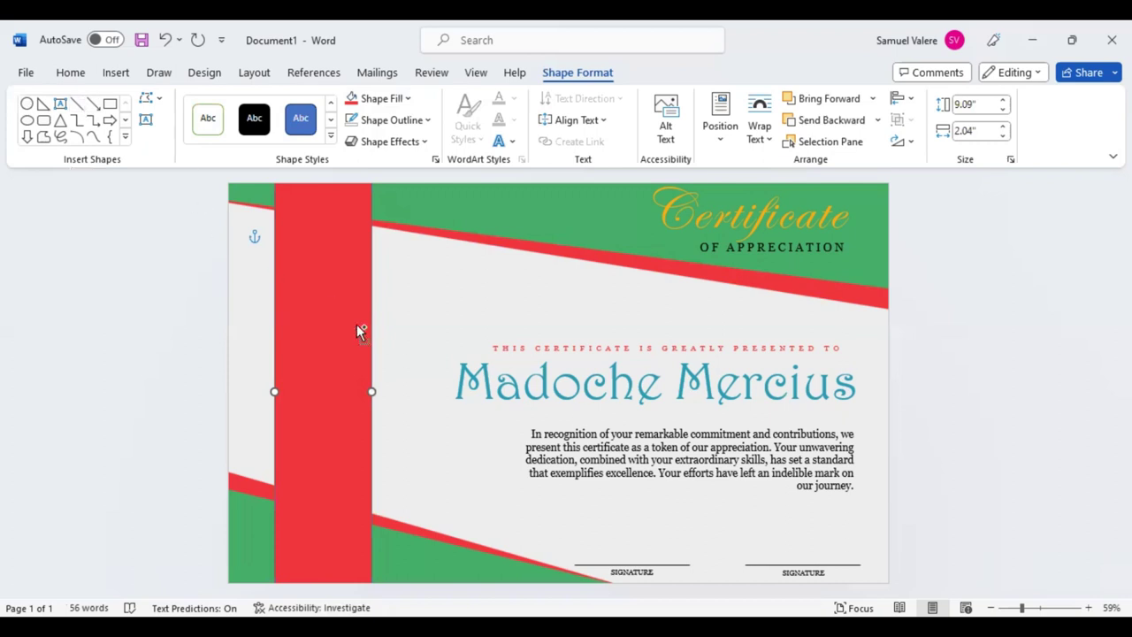
Step: Duplicate the red band, make the copy narrower and stretch it above the page top
key(ctrl+d)
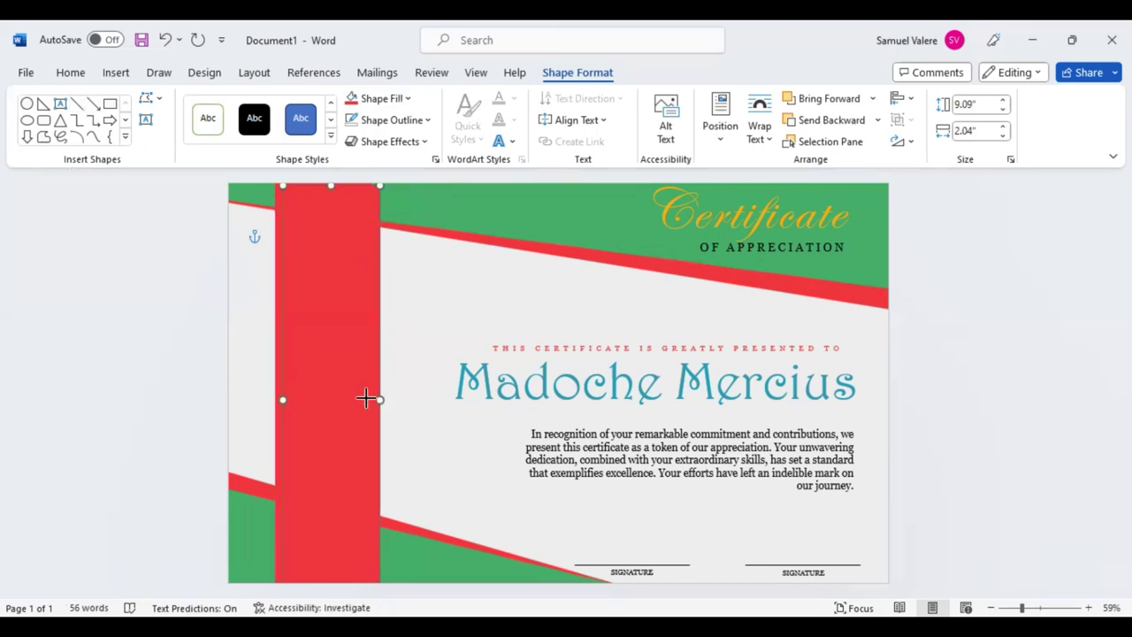
drag(379, 401, 359, 398)
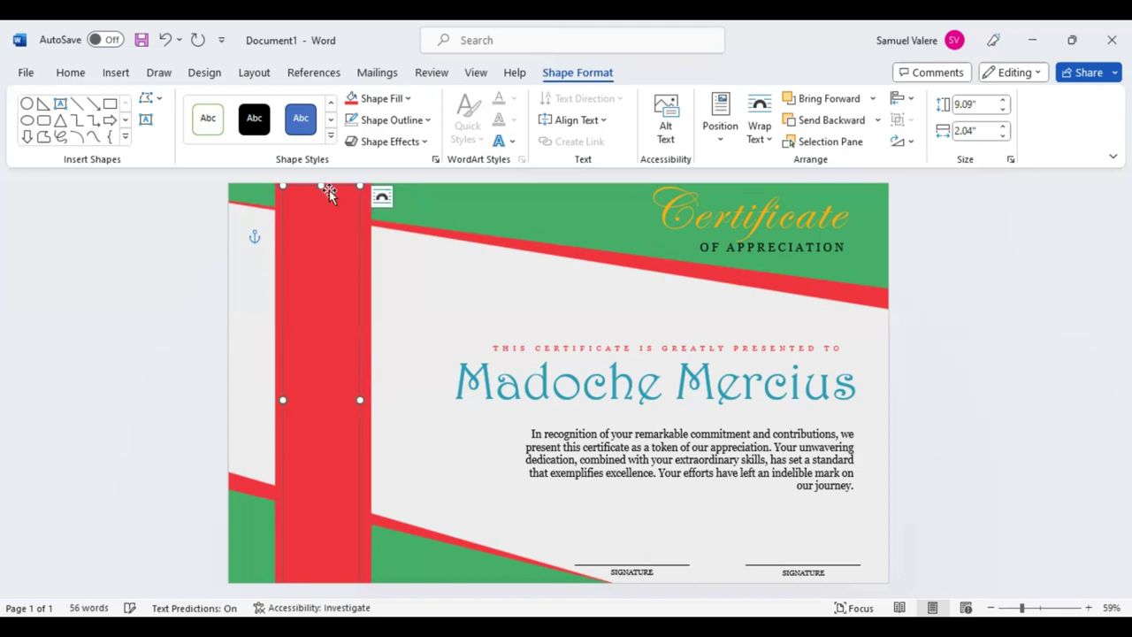
drag(322, 185, 327, 161)
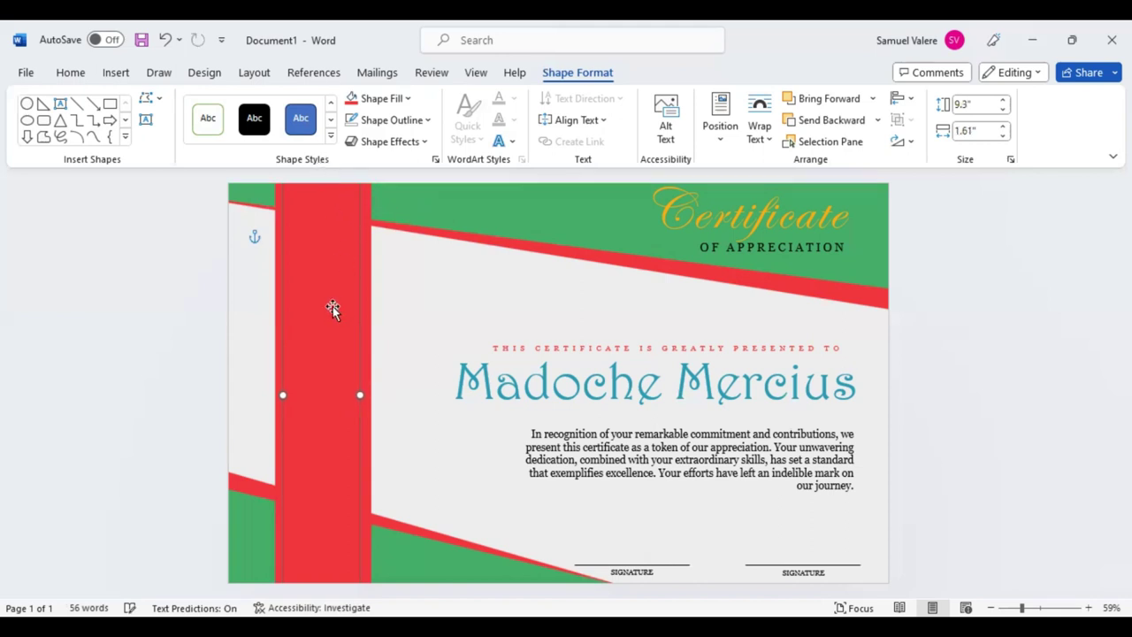
drag(331, 306, 334, 306)
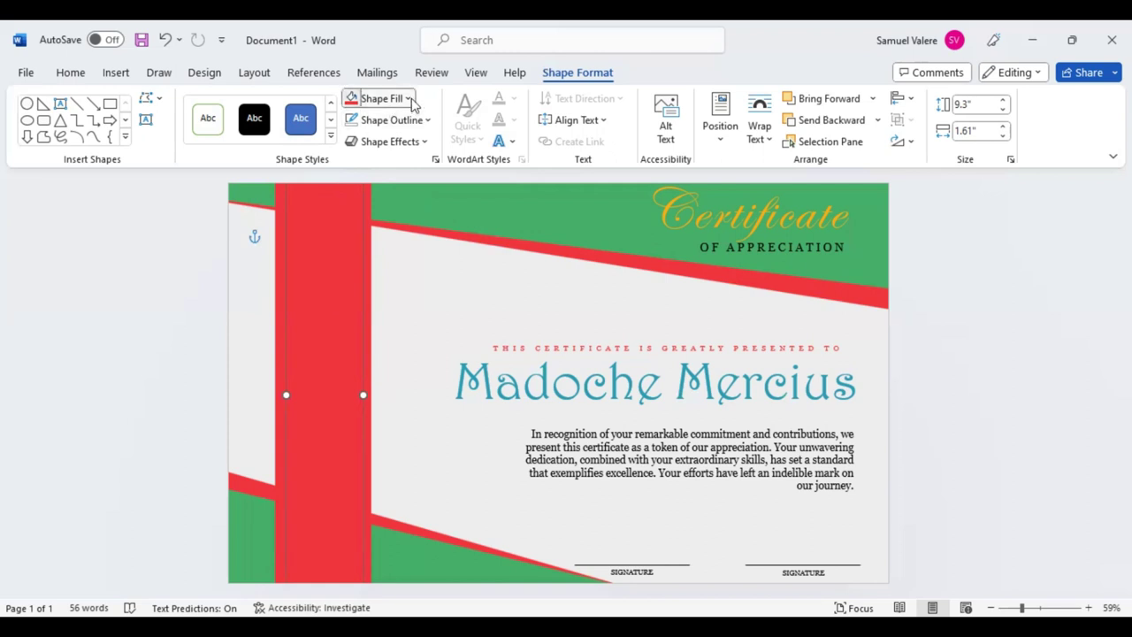
Step: Give the overlay band No Fill and a gold outline at 4½ pt weight
click(407, 99)
click(365, 333)
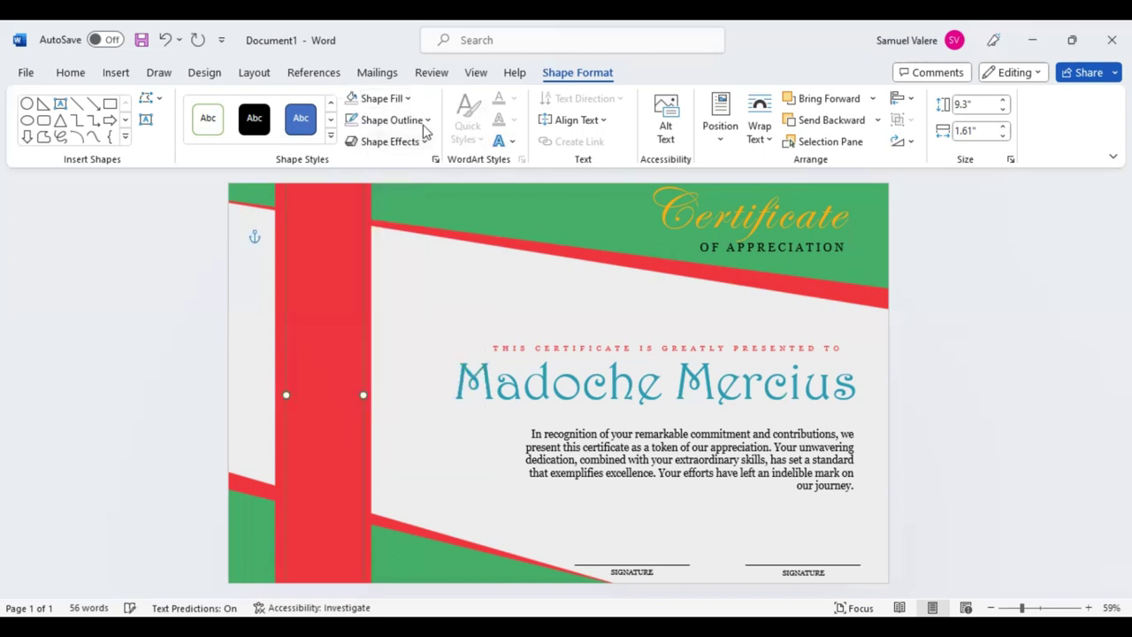
click(429, 120)
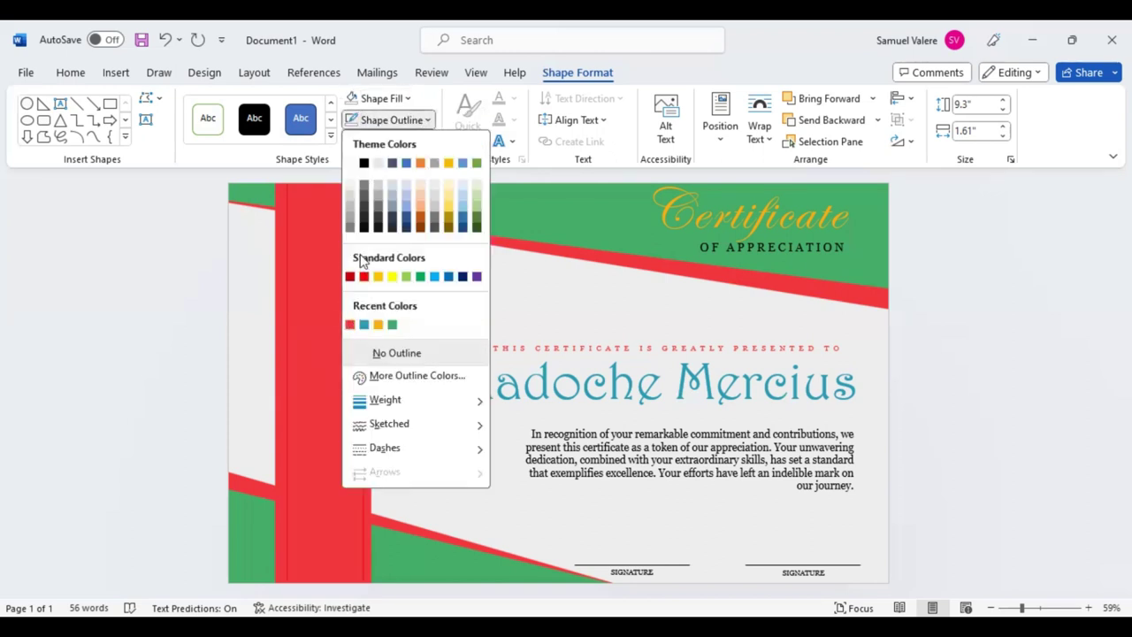
click(378, 324)
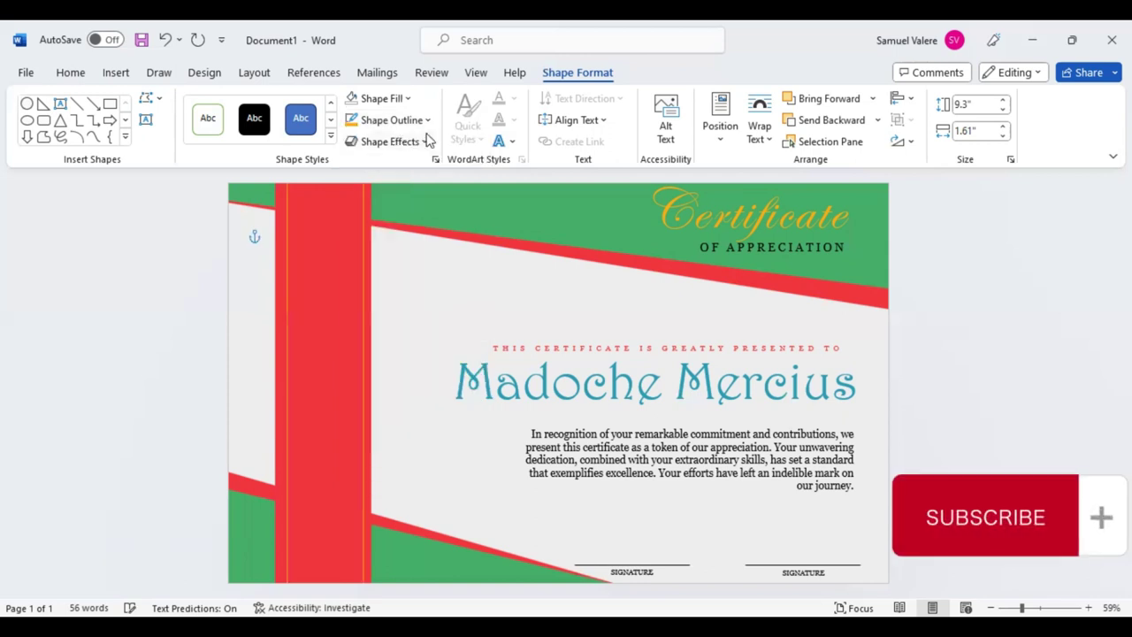
click(429, 120)
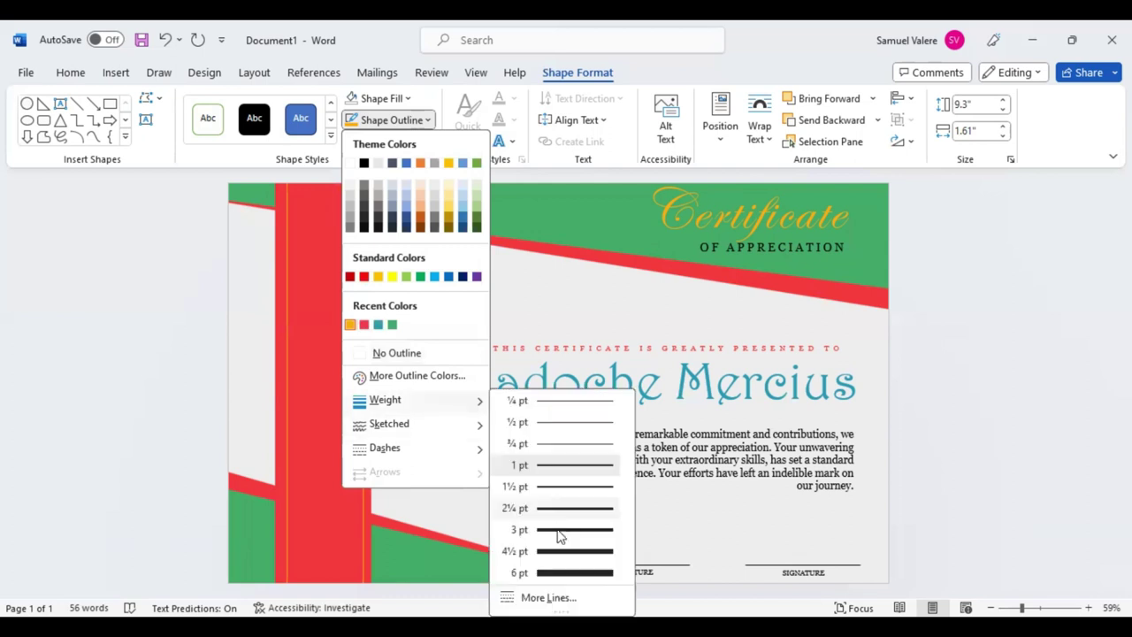
mouse_move(384, 400)
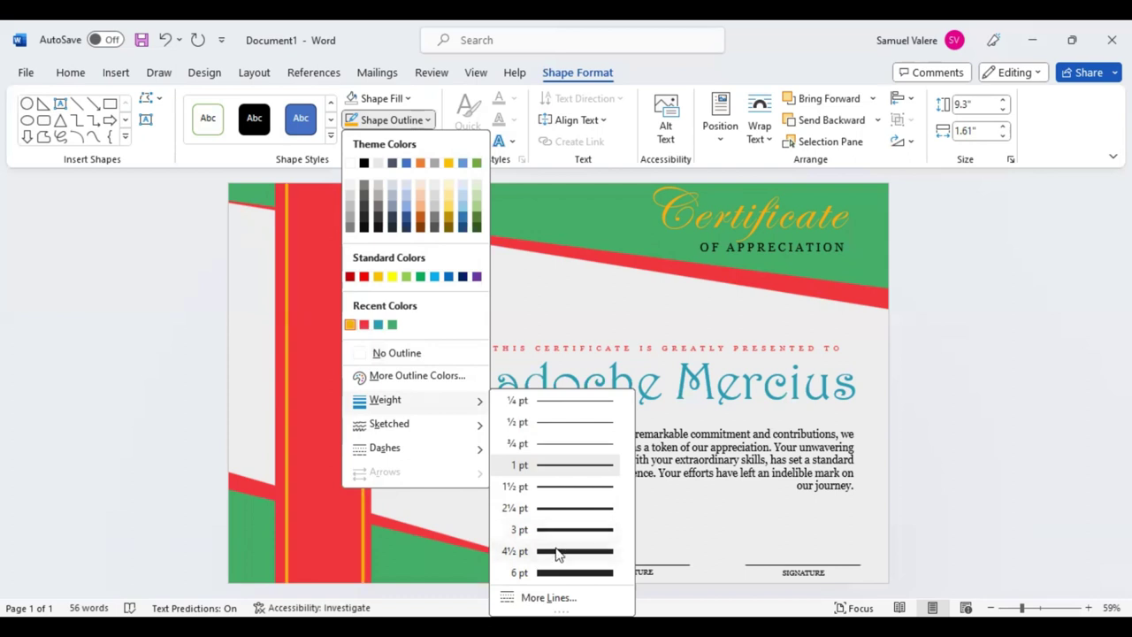
click(557, 548)
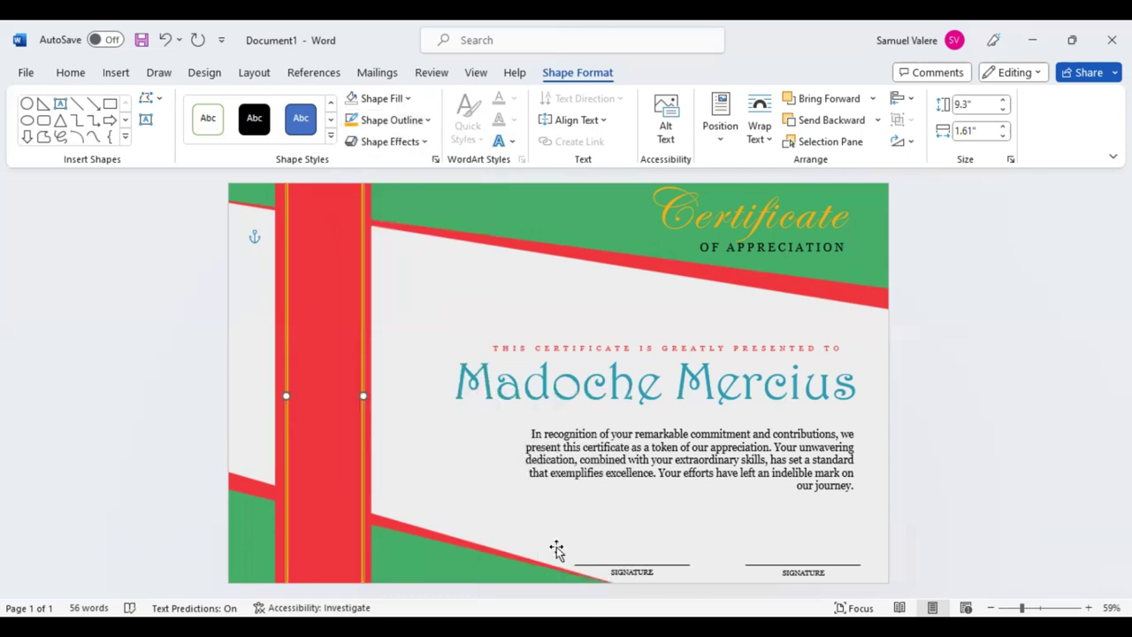
Step: Insert a Stars and Banners seal shape on the ribbon and make its points shallower
click(127, 141)
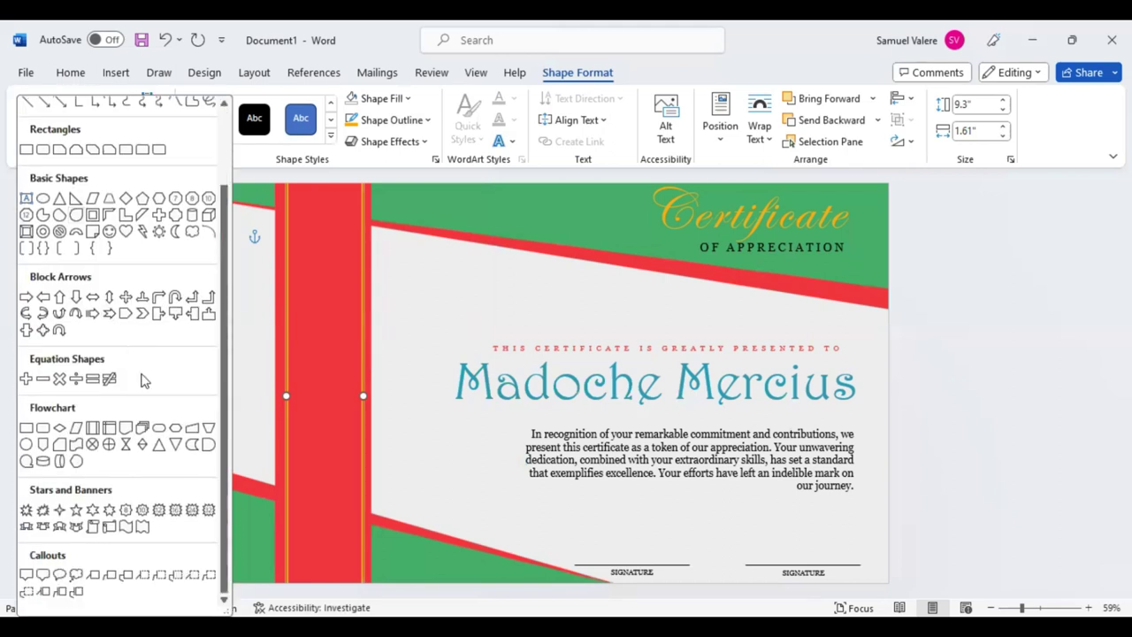
click(175, 511)
mouse_move(269, 300)
mouse_down()
mouse_move(326, 334)
mouse_move(406, 453)
mouse_up()
drag(332, 379, 328, 368)
drag(323, 301, 324, 291)
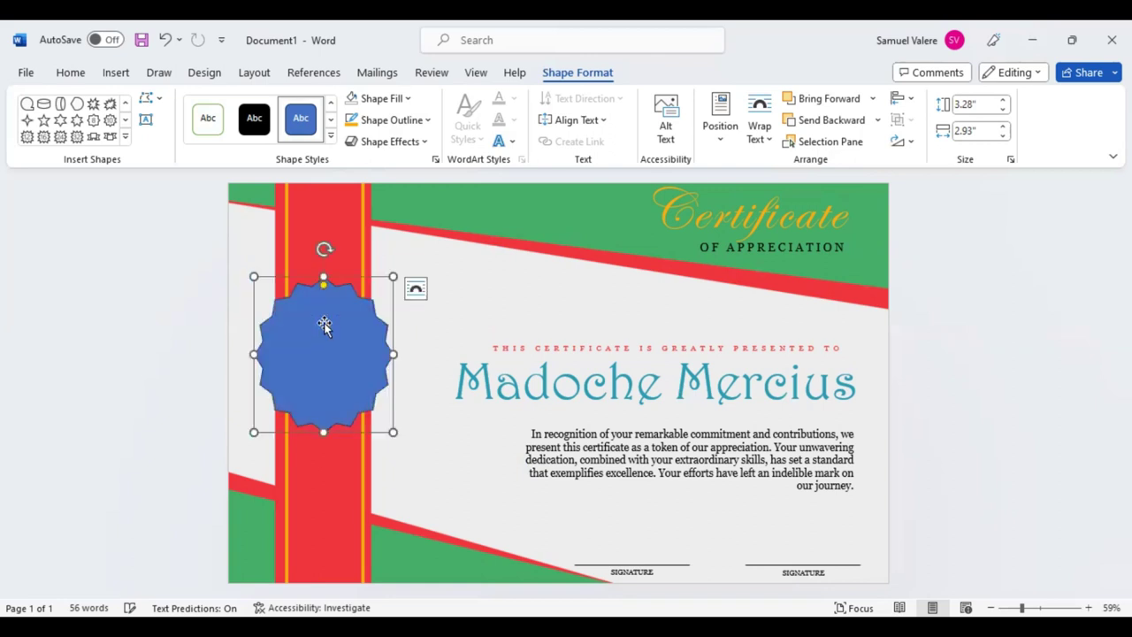
drag(325, 331, 323, 359)
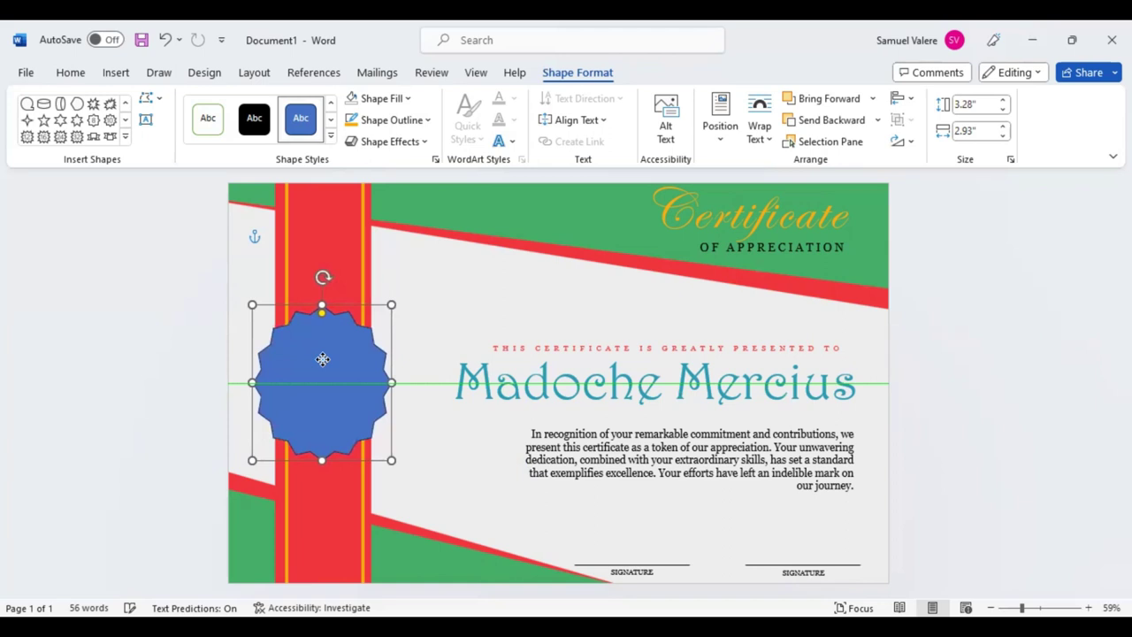
drag(299, 263, 299, 263)
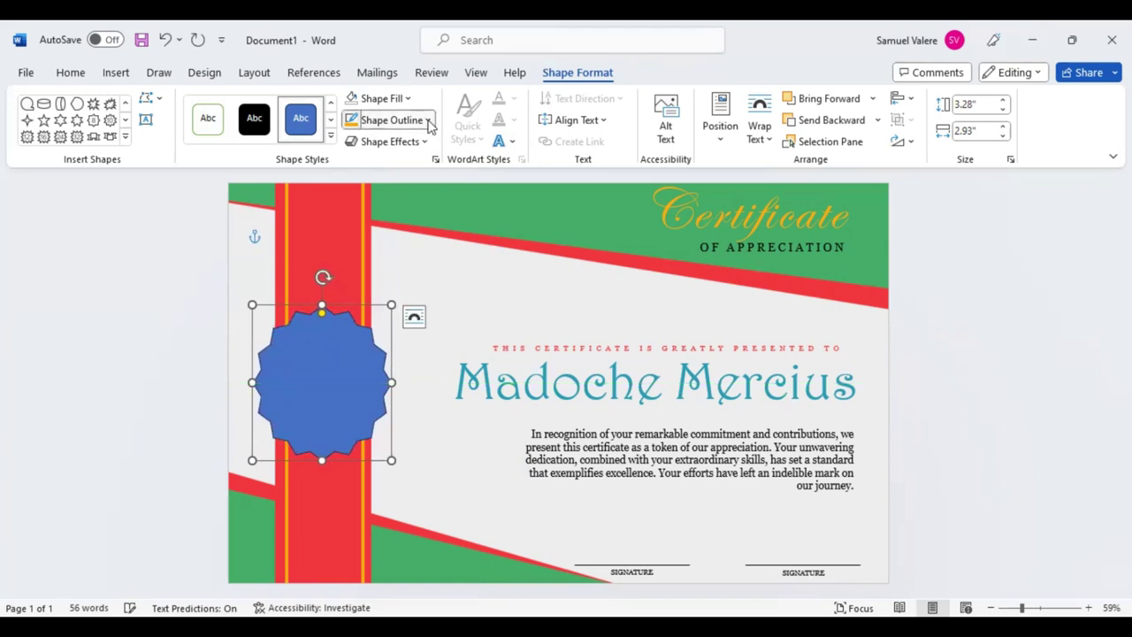
Step: Give the seal No Outline, yellow-orange fill and 3-D Preset 1, then shrink it slightly
click(428, 120)
click(394, 351)
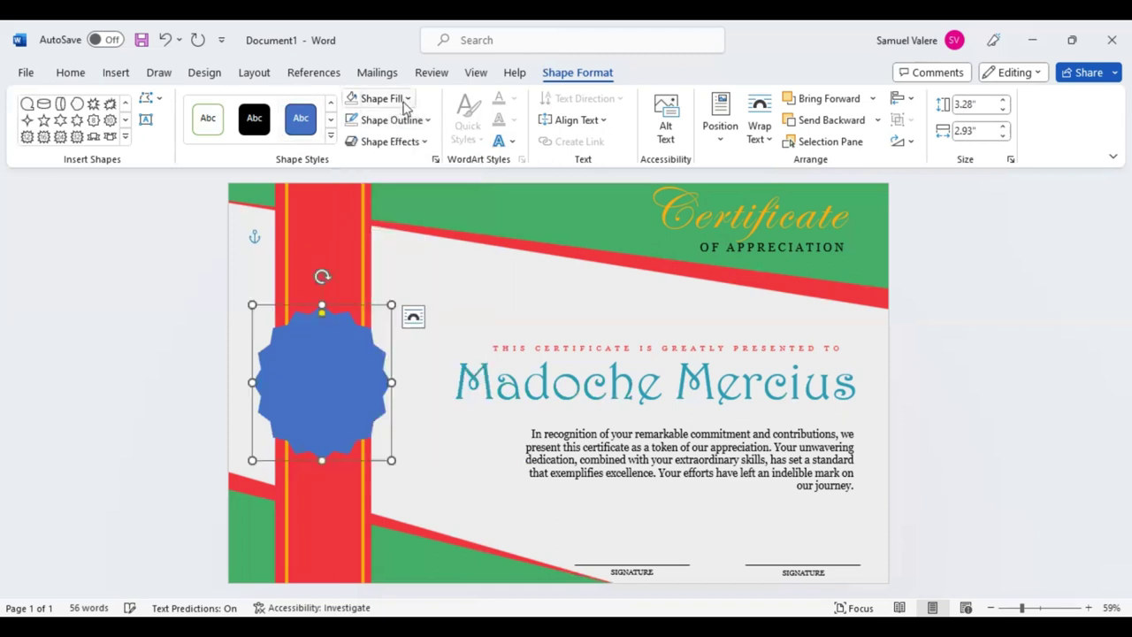
click(409, 99)
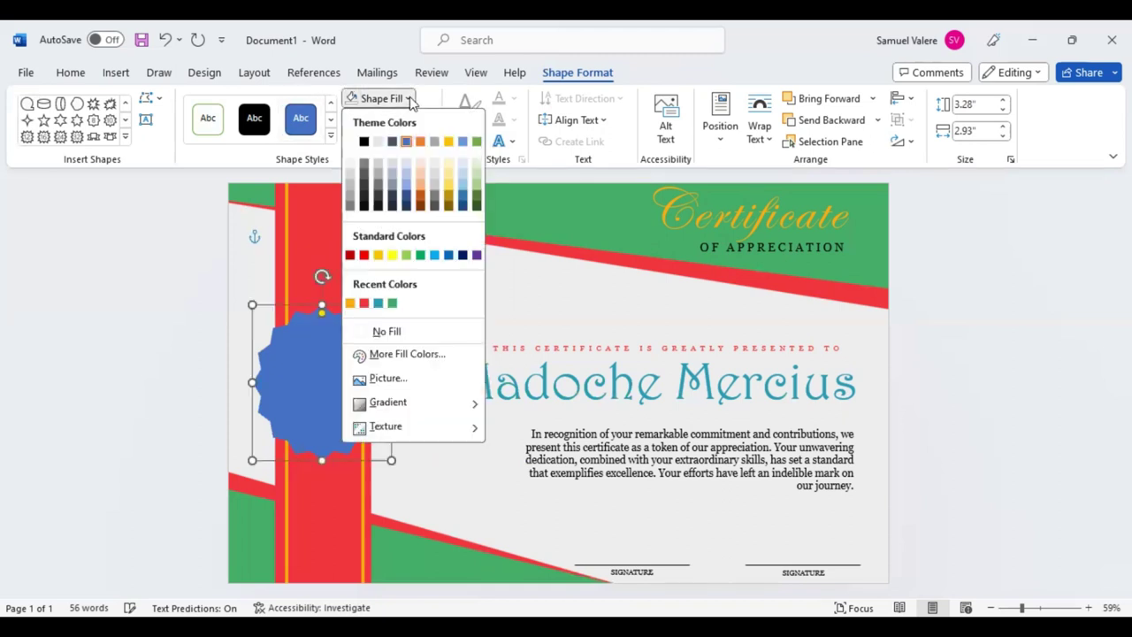
click(350, 303)
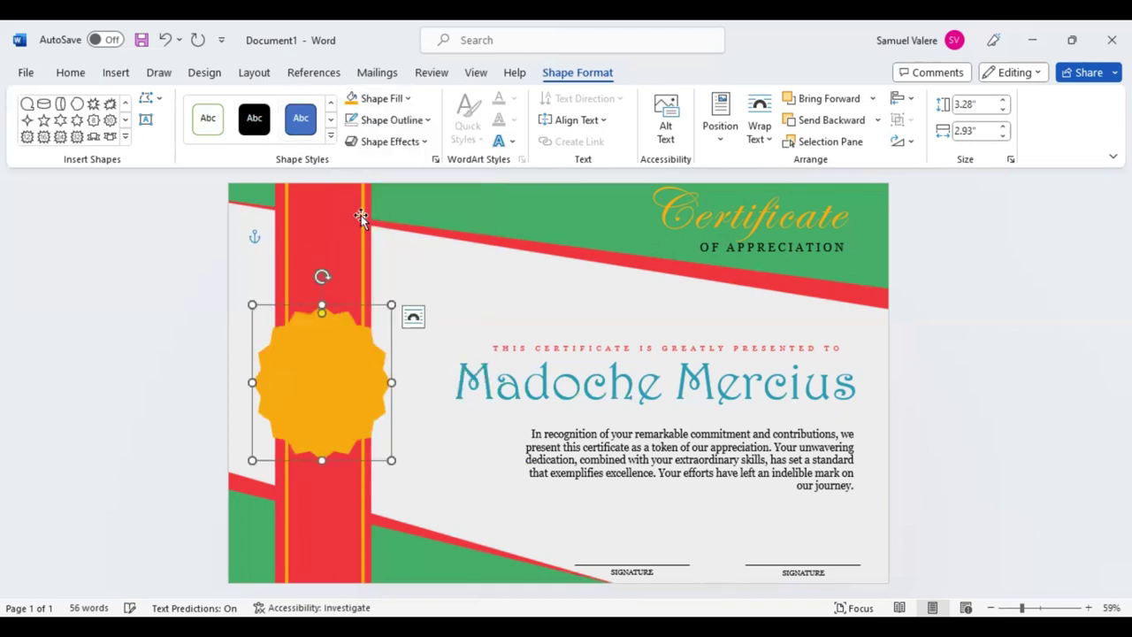
click(428, 141)
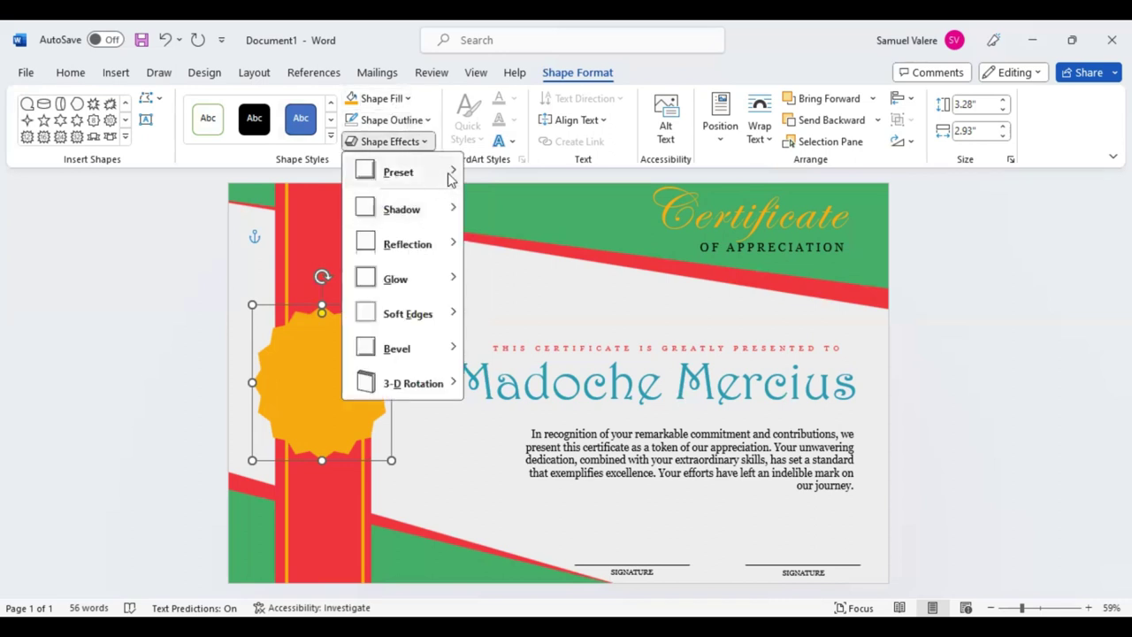
mouse_move(398, 171)
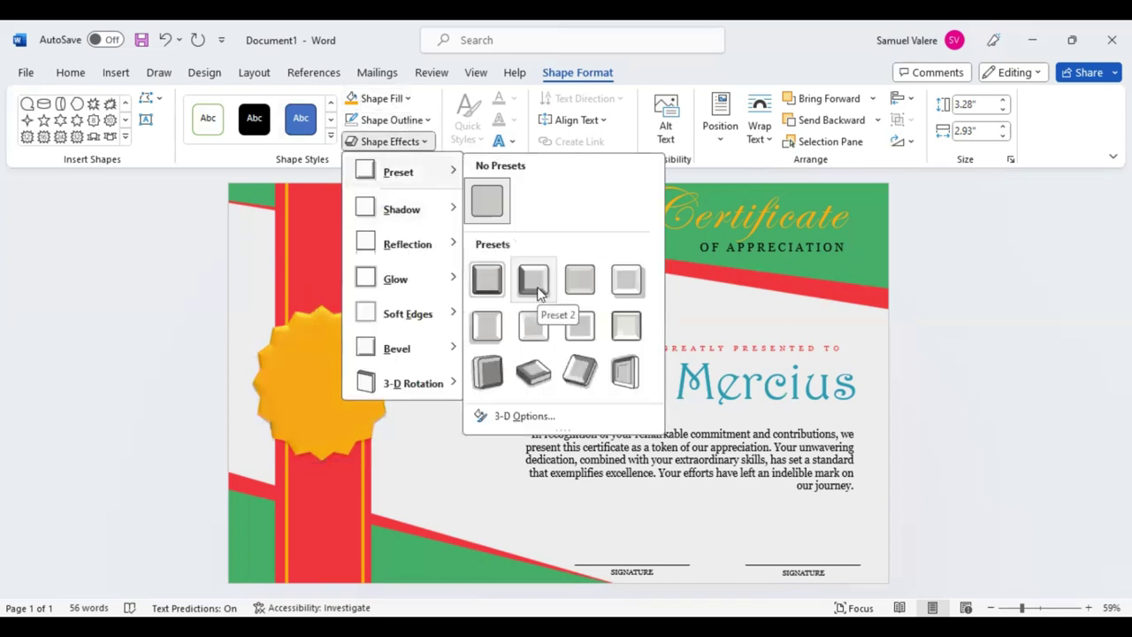
click(484, 282)
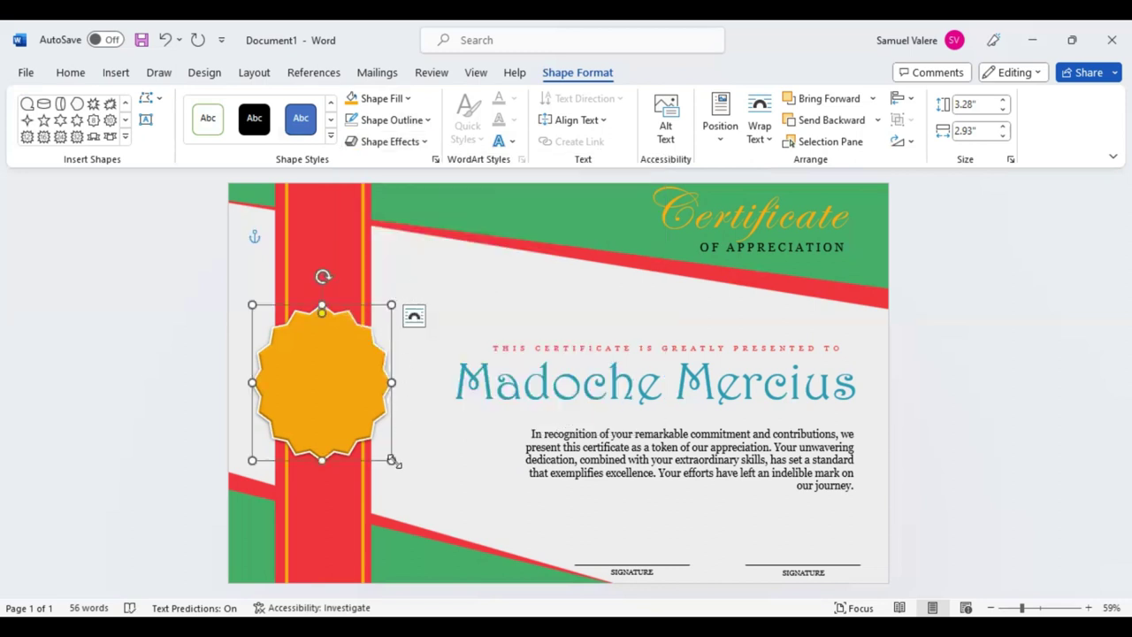
drag(393, 460, 384, 448)
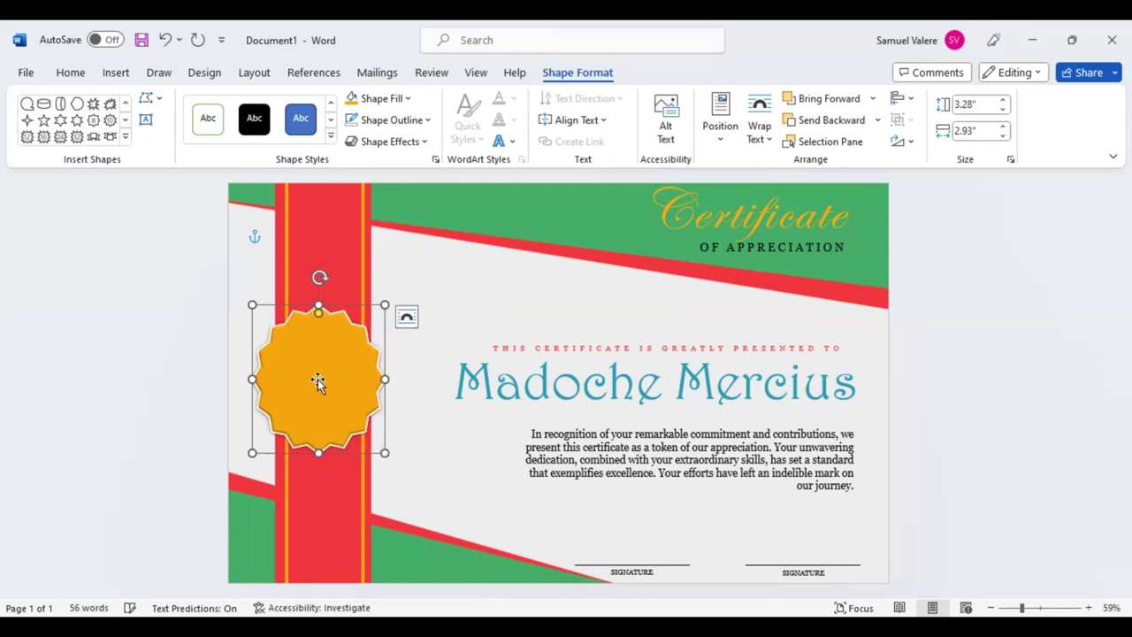
drag(318, 380, 323, 381)
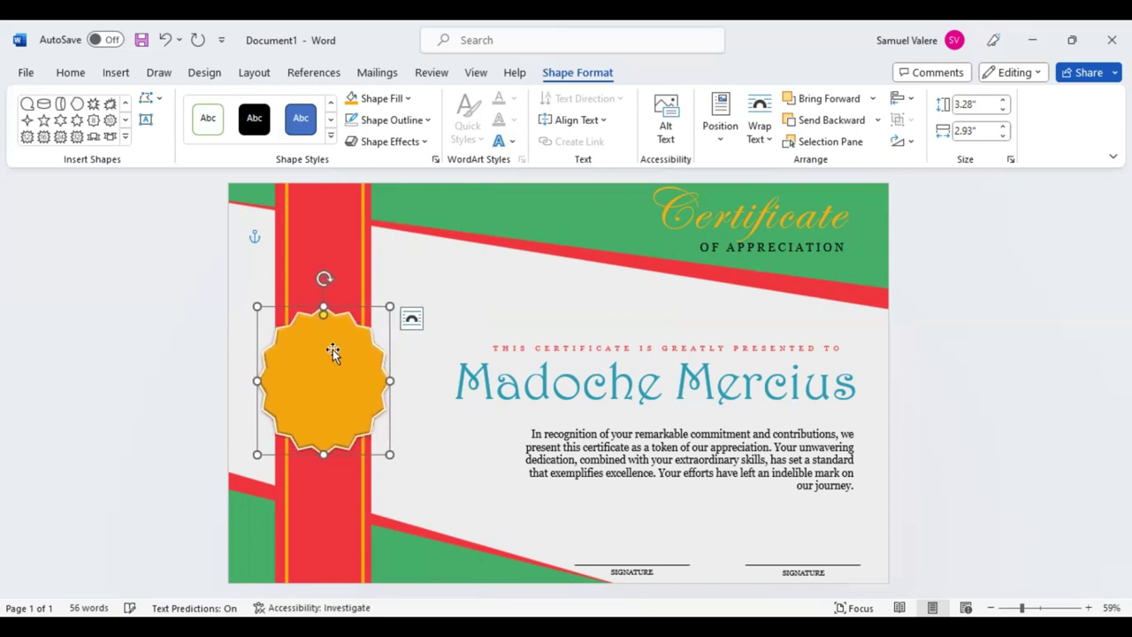
Step: Draw a text box across the seal holding Best and remove its white fill
click(147, 120)
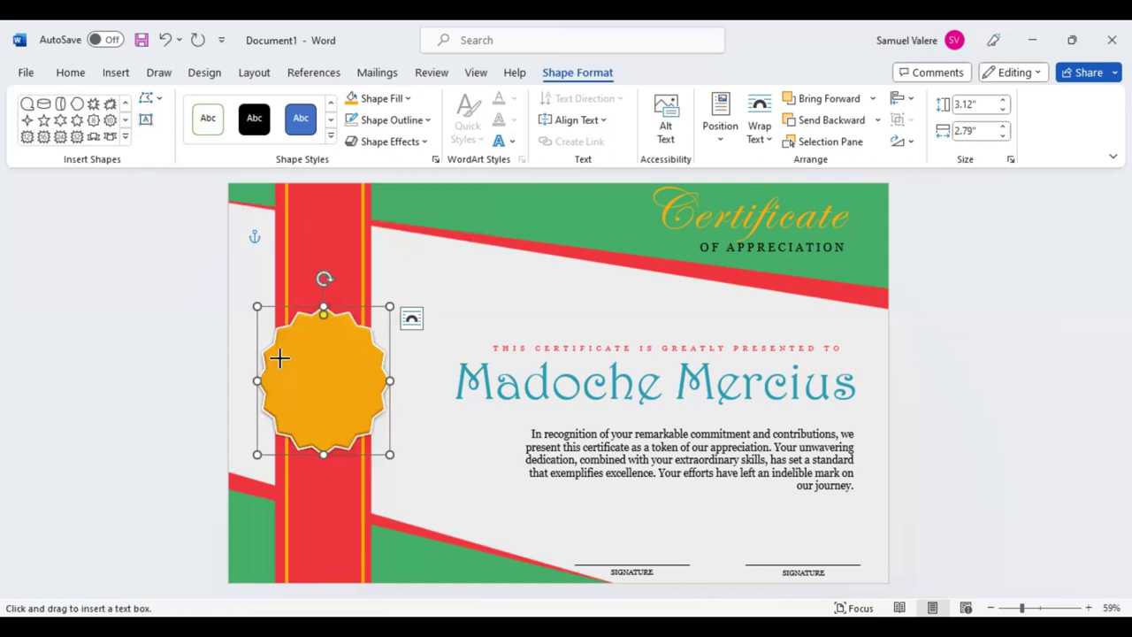
drag(281, 359, 368, 375)
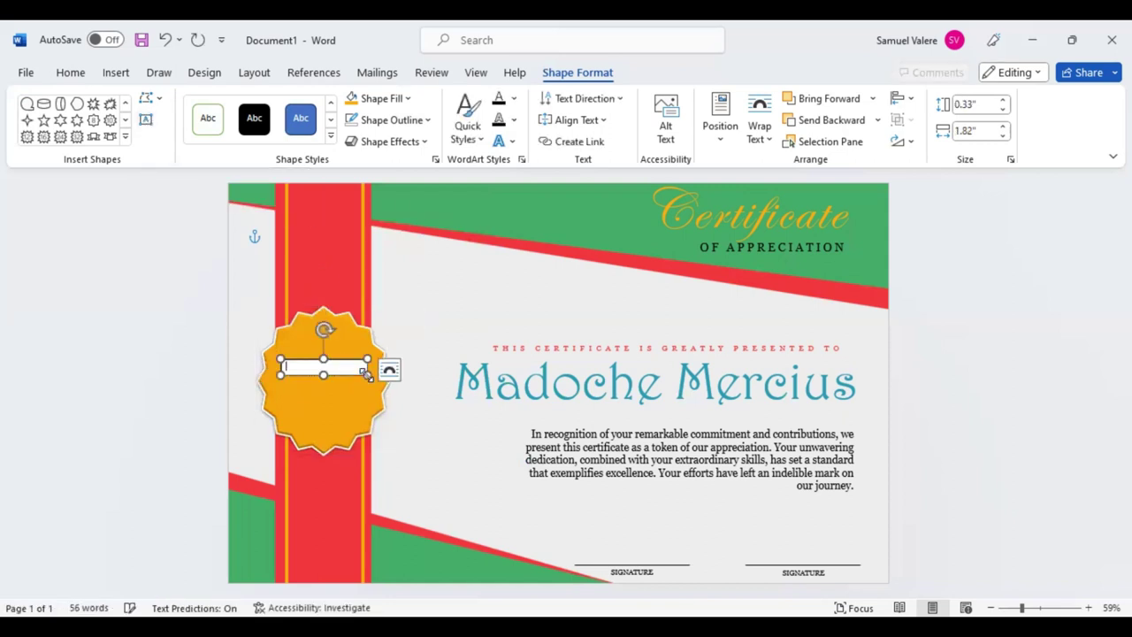
double_click(288, 366)
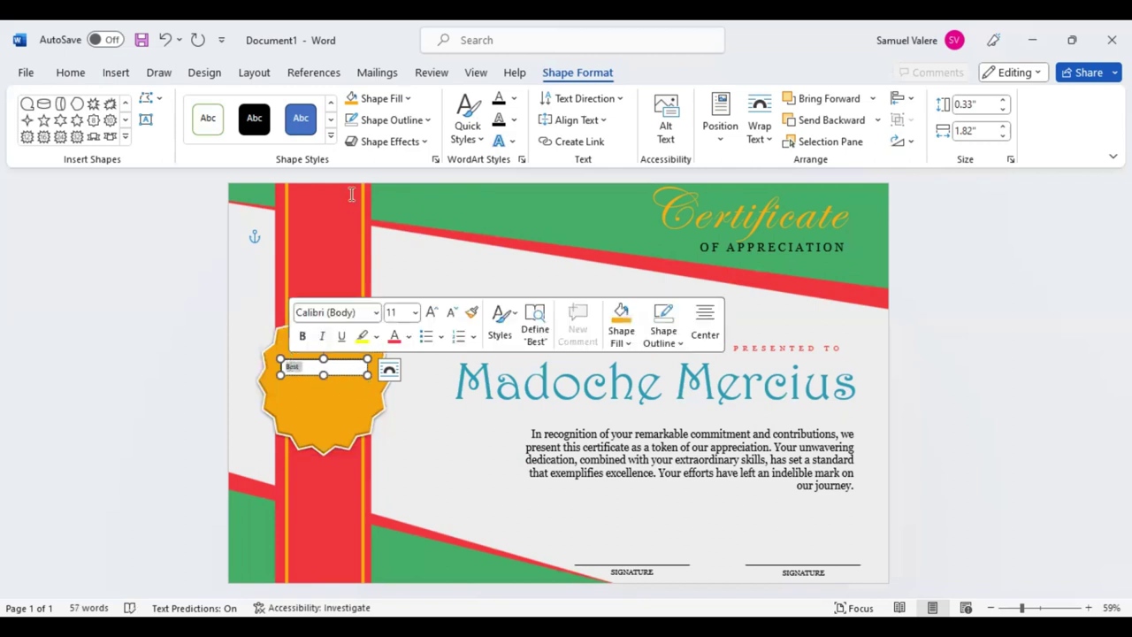
click(409, 98)
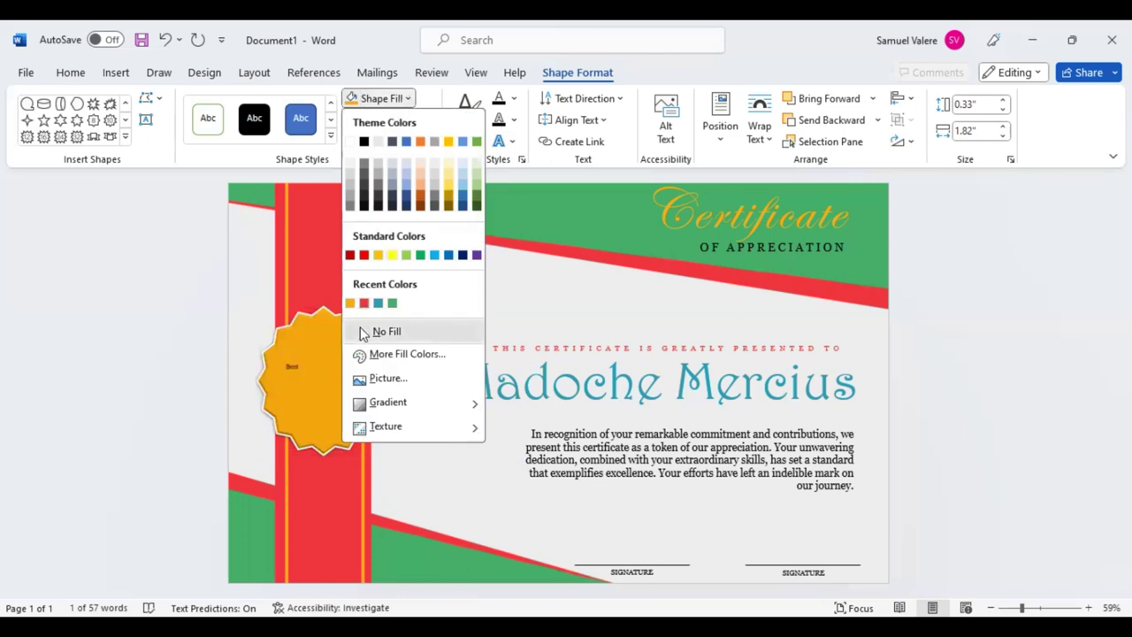
click(381, 329)
Step: Format Best in Edwardian Script ITC, centred, at 36 pt
click(71, 73)
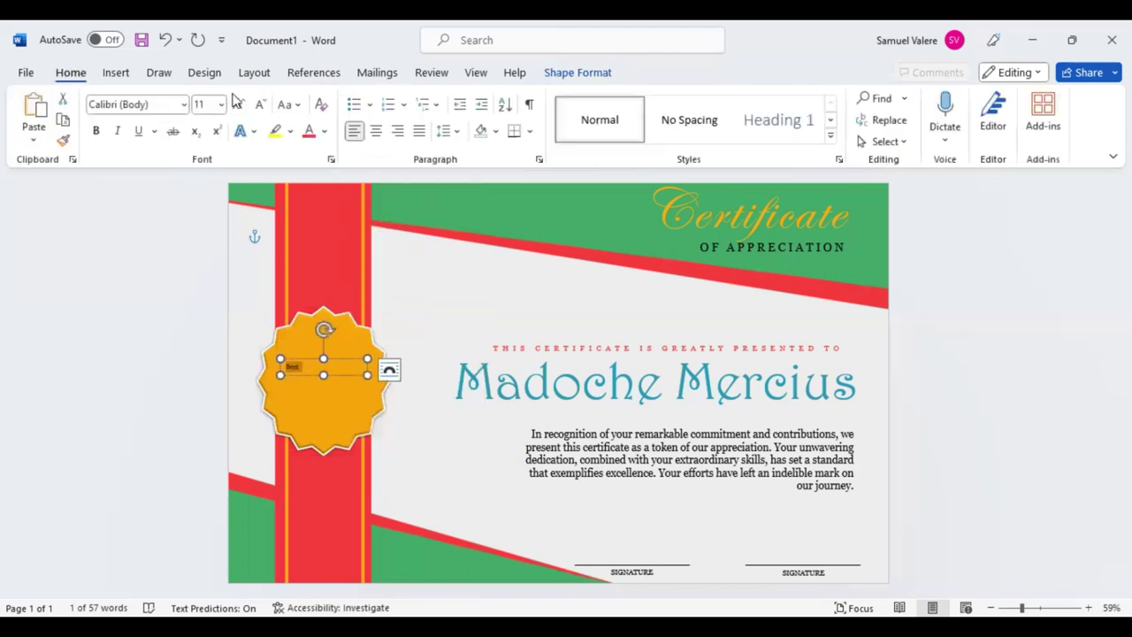
click(163, 104)
text(Edwardian Script ITC)
key(Return)
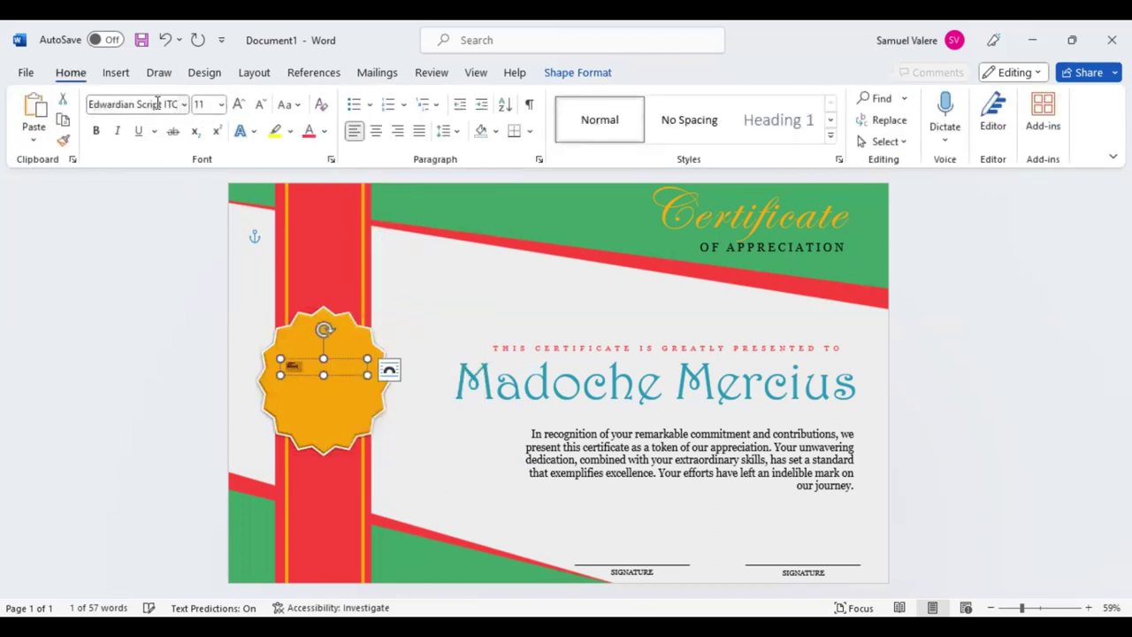
click(378, 135)
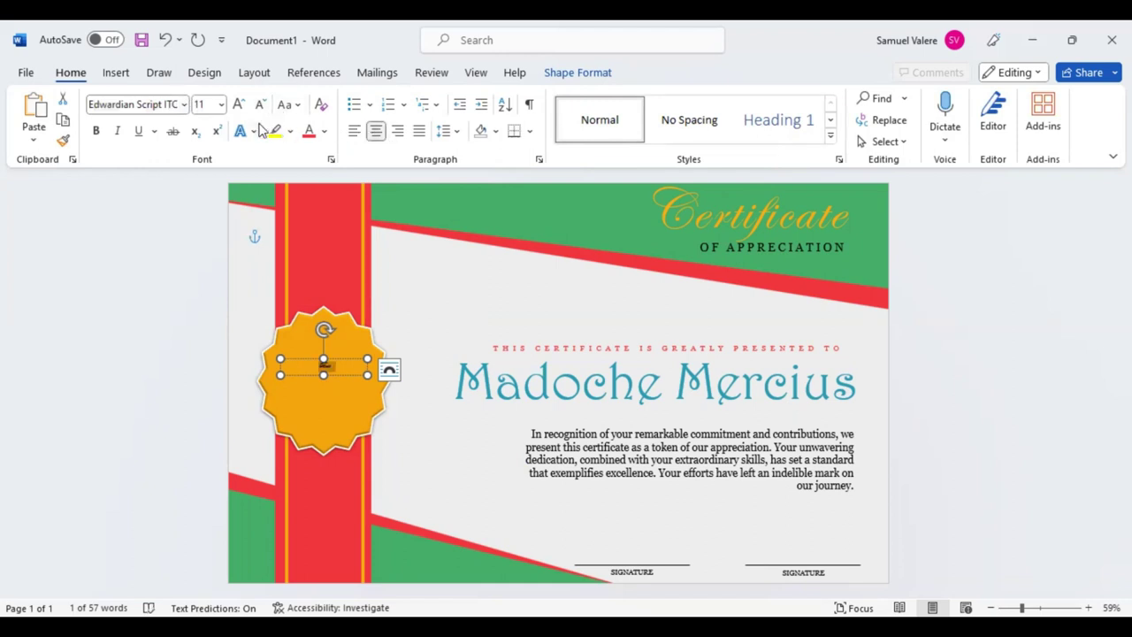
click(238, 104)
click(238, 104)
click(238, 104)
click(238, 103)
click(239, 103)
click(239, 103)
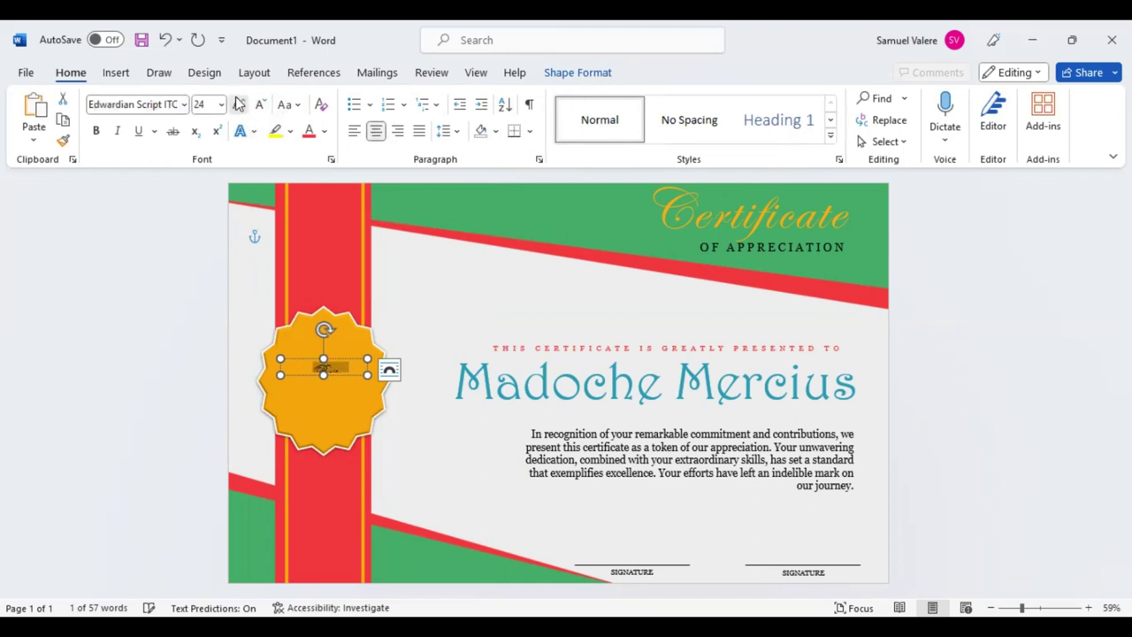
click(239, 103)
click(239, 103)
click(239, 104)
click(239, 103)
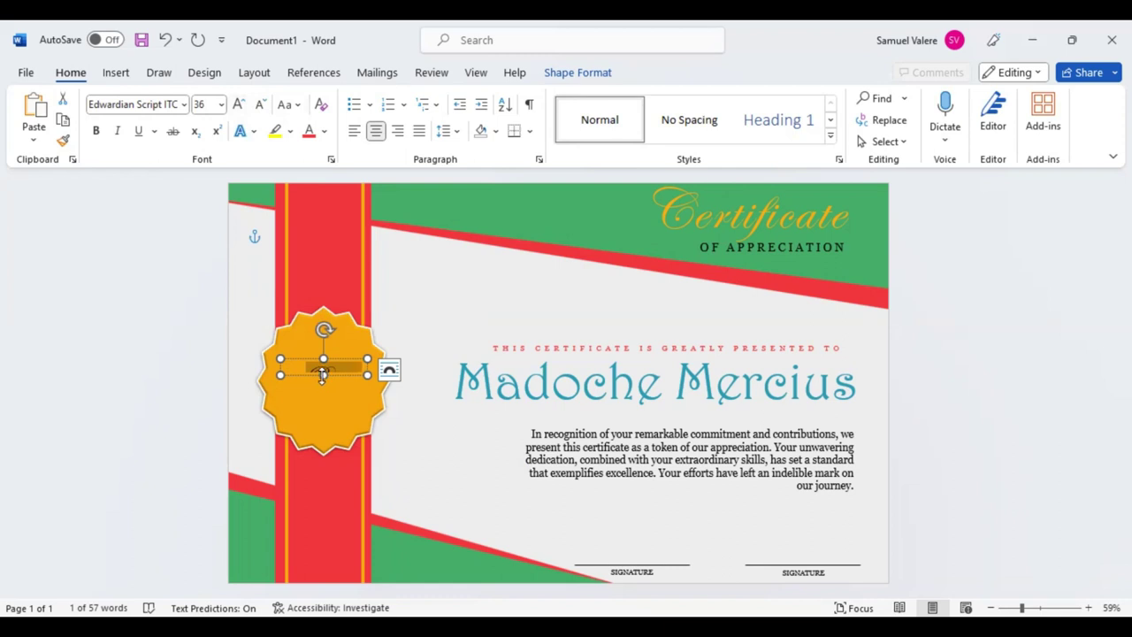
Step: Enlarge Best to 48 pt, heighten its box, and move it up within the seal
drag(325, 377, 325, 392)
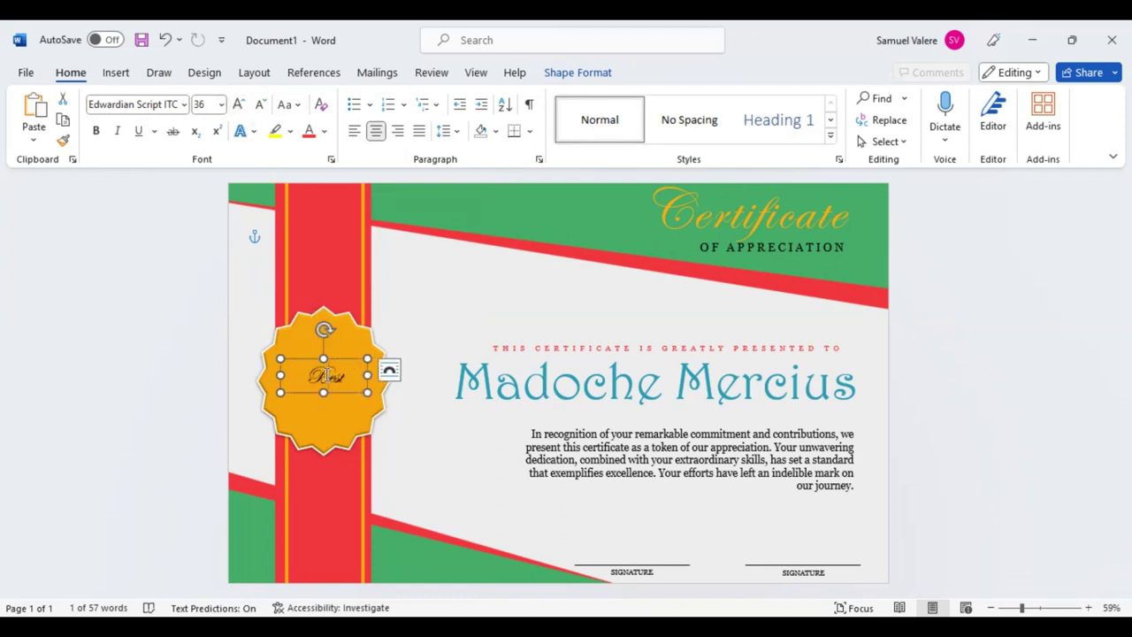
double_click(325, 378)
click(468, 323)
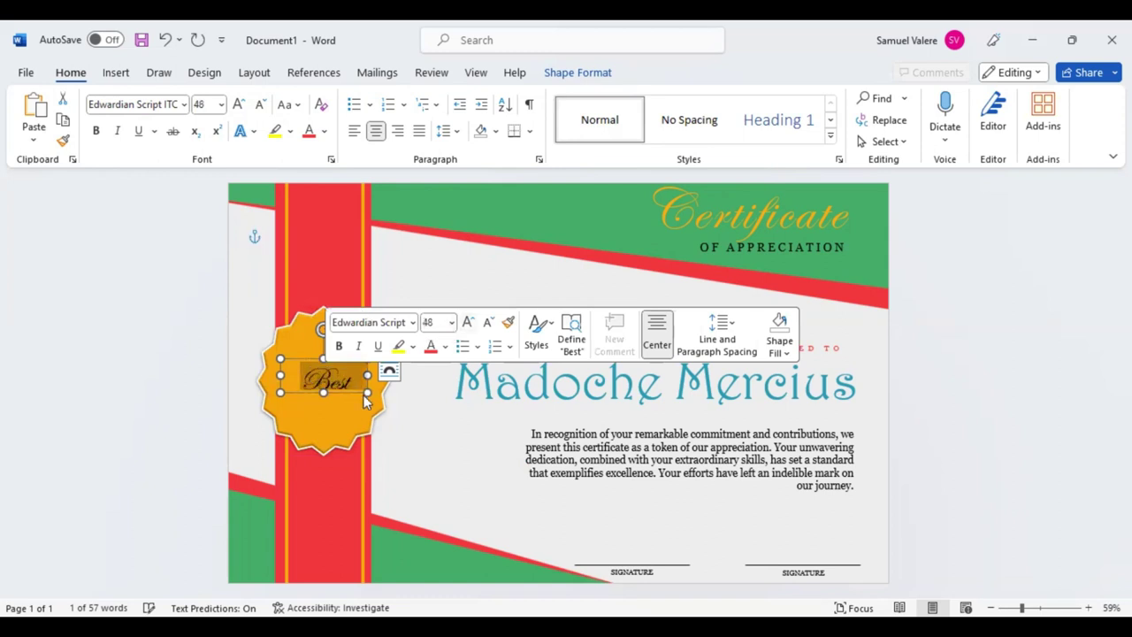
click(326, 382)
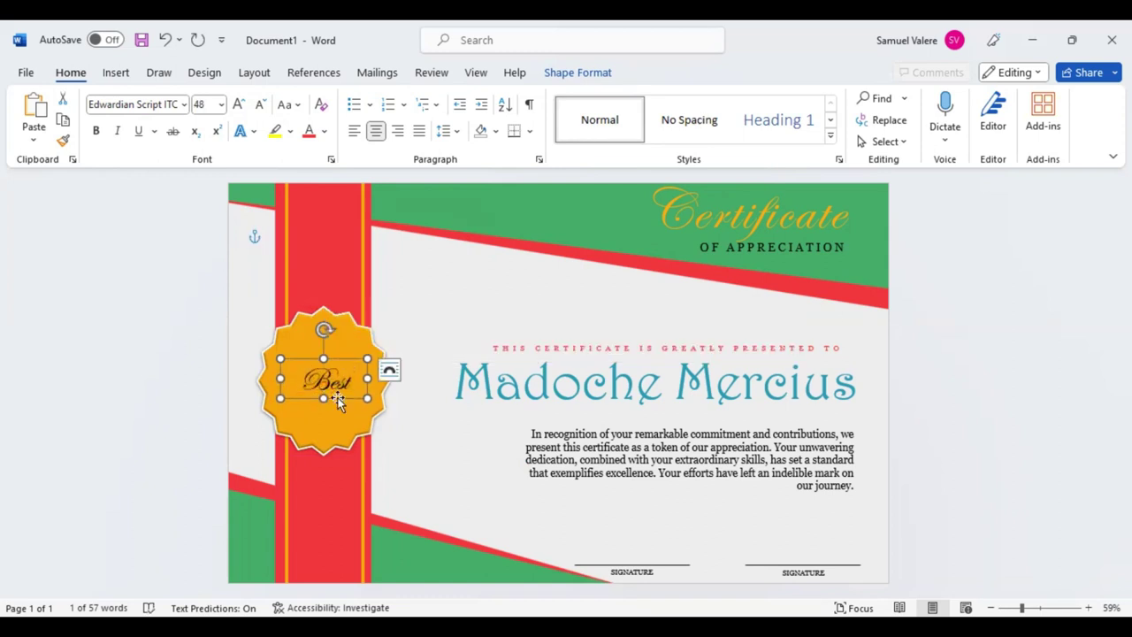
drag(331, 399, 336, 374)
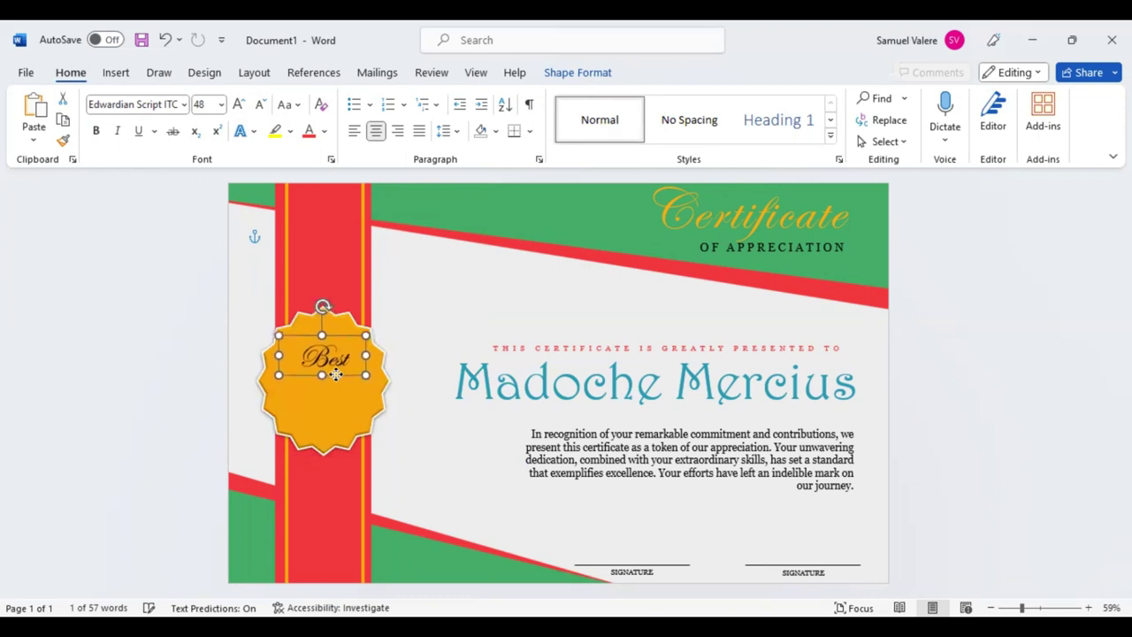
drag(336, 374, 339, 374)
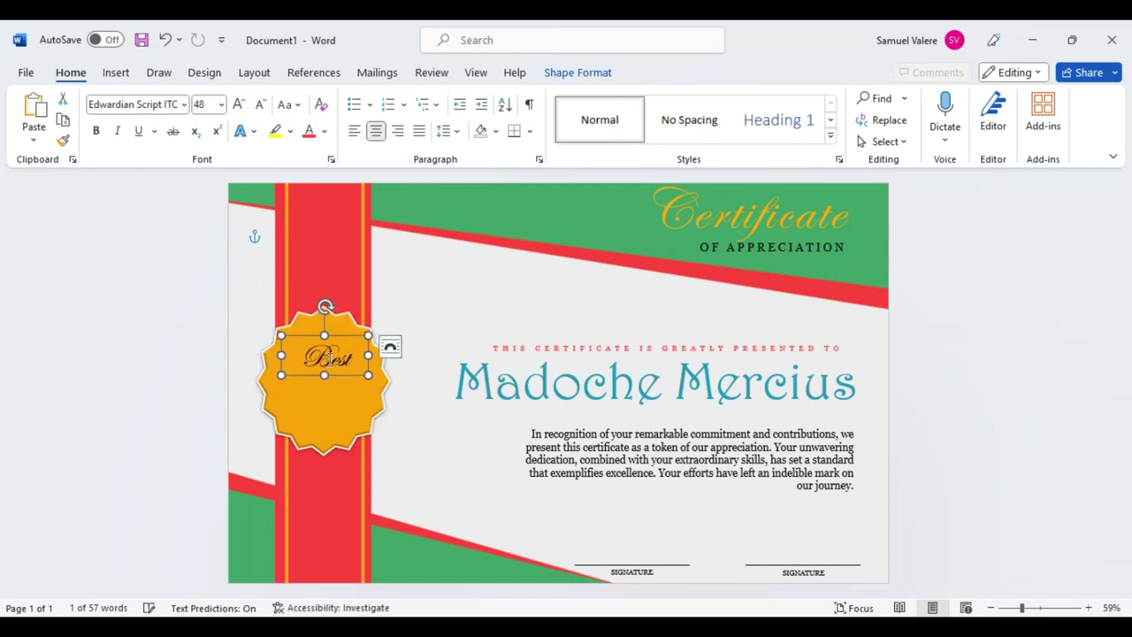
double_click(329, 358)
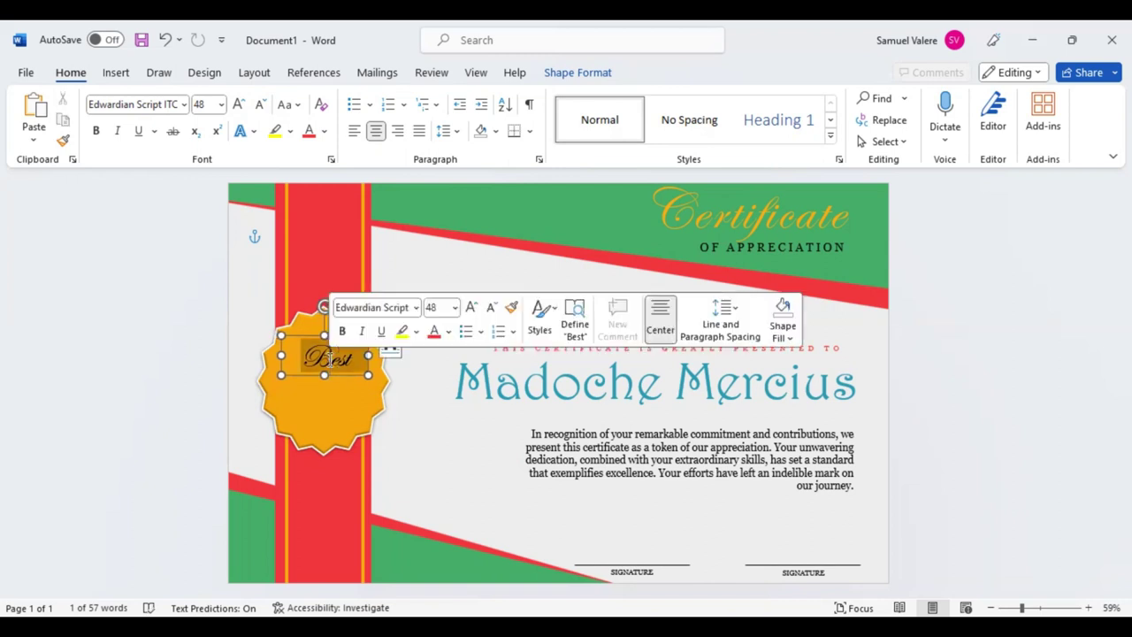
Step: Colour Best turquoise at size 80 and stretch its text box so the word fits
click(449, 332)
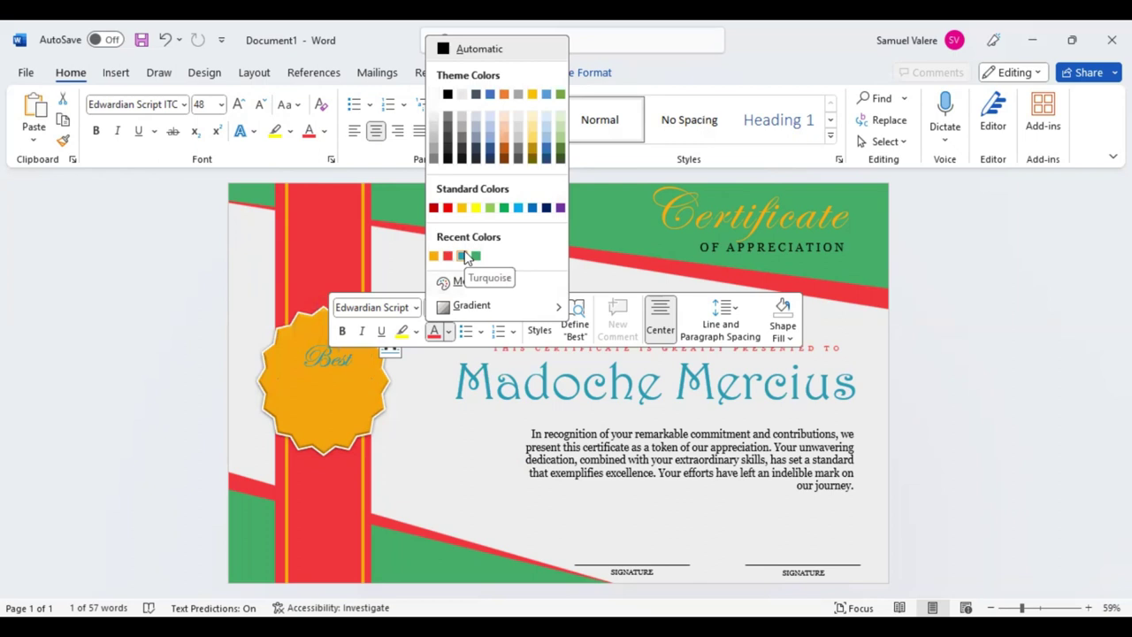
click(462, 256)
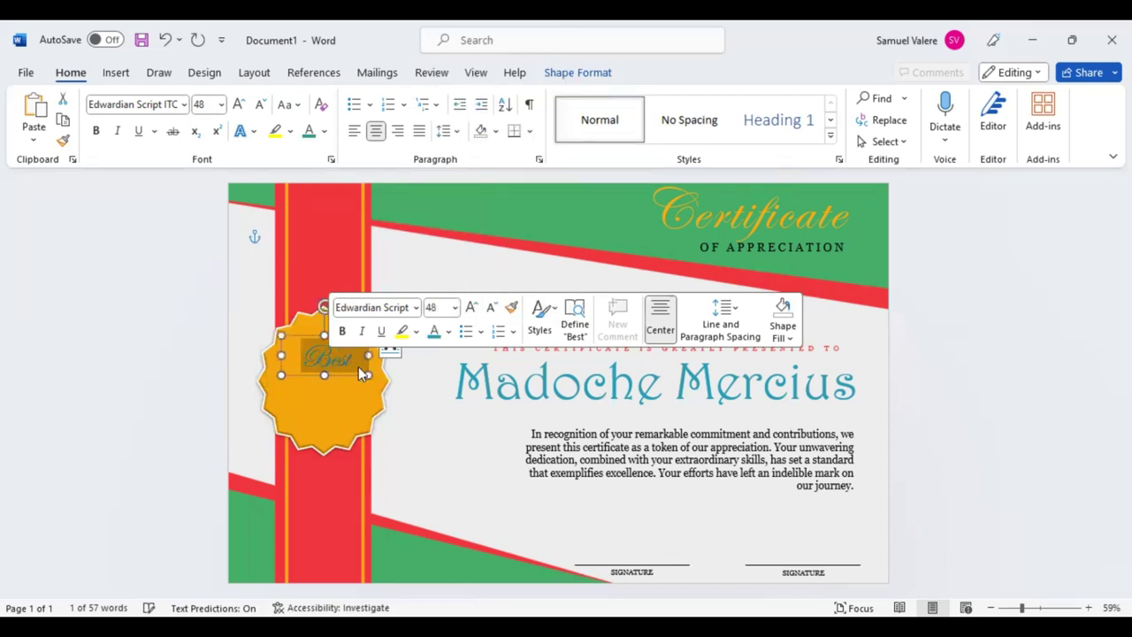
click(471, 306)
click(471, 307)
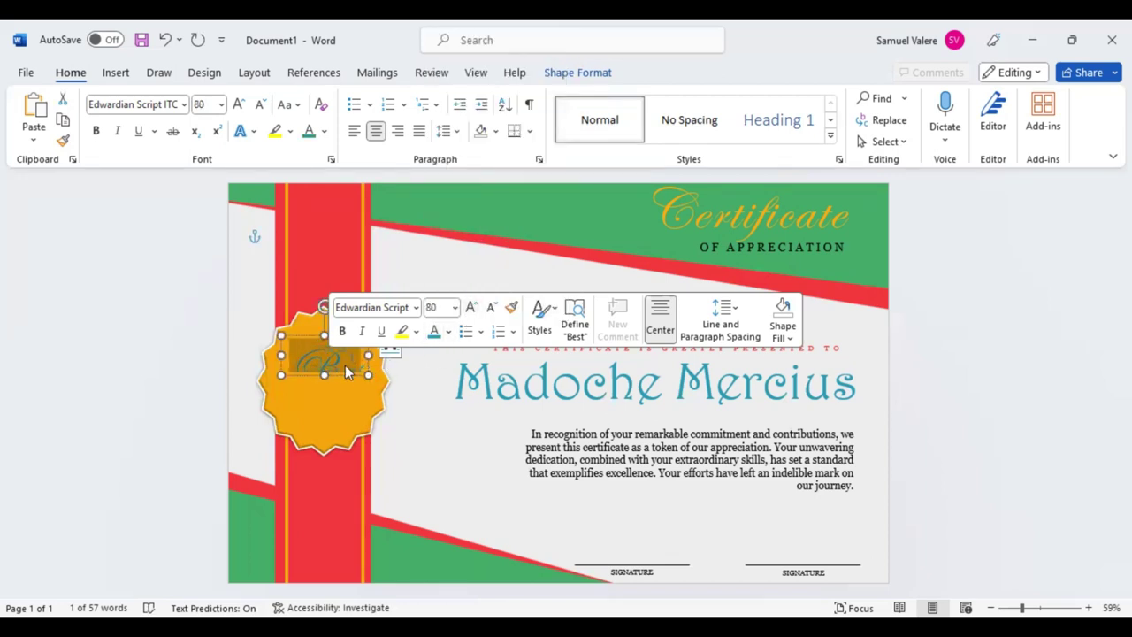
mouse_move(326, 375)
mouse_down()
mouse_move(328, 390)
mouse_move(384, 363)
mouse_move(334, 385)
mouse_up()
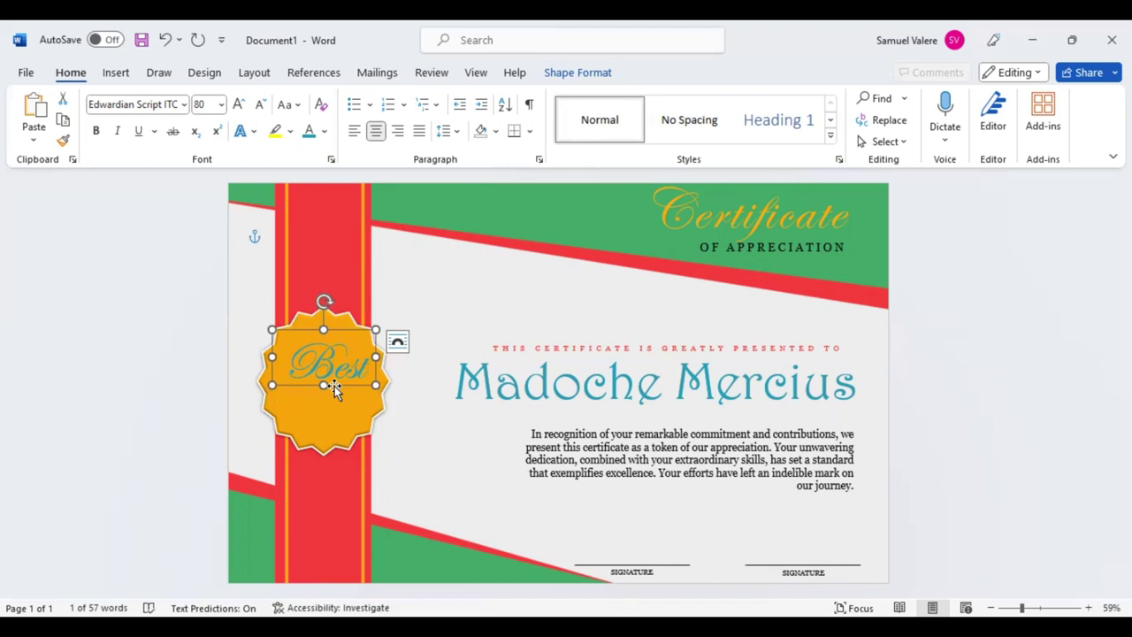
Step: Copy the Best text box below it, change the text to Award, and apply Impact
key(ctrl+d)
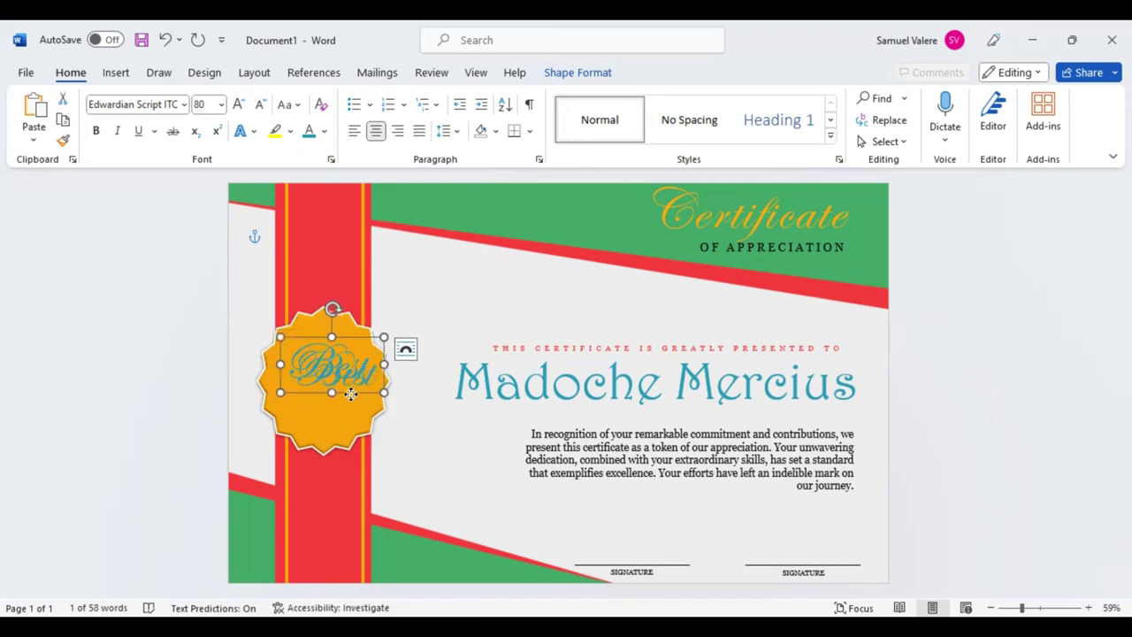
drag(333, 389, 327, 429)
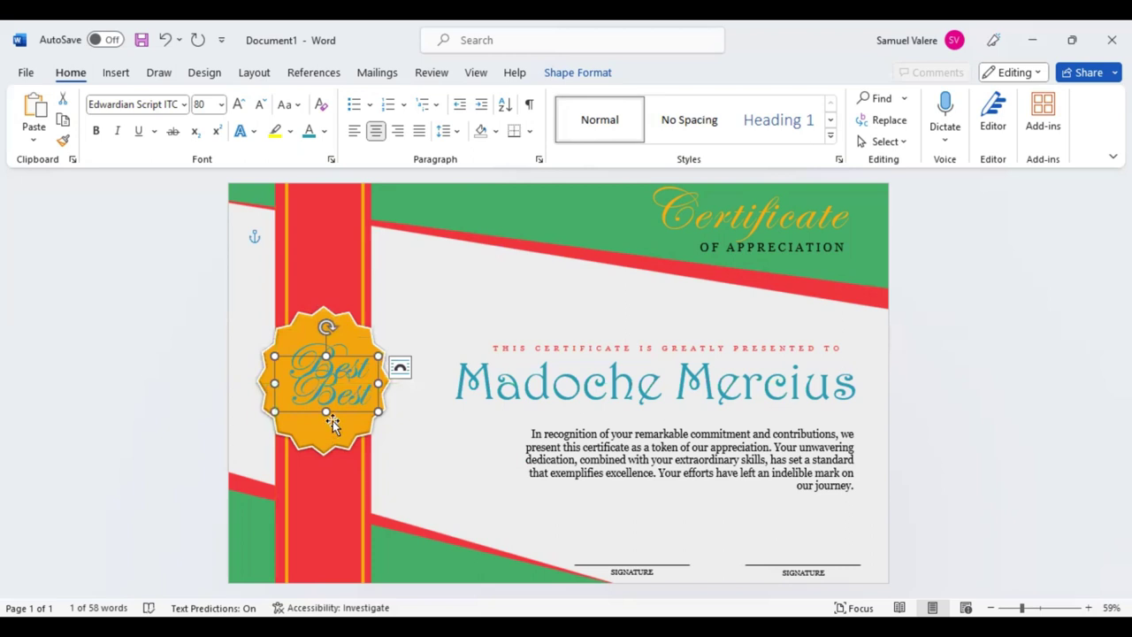
double_click(336, 390)
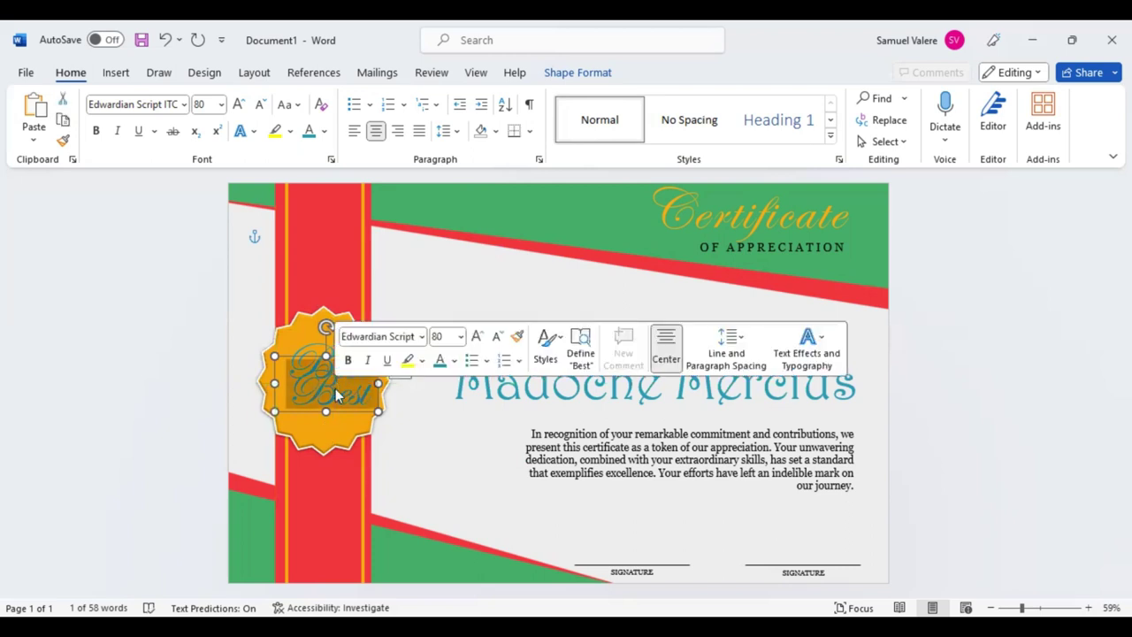
text( Awa)
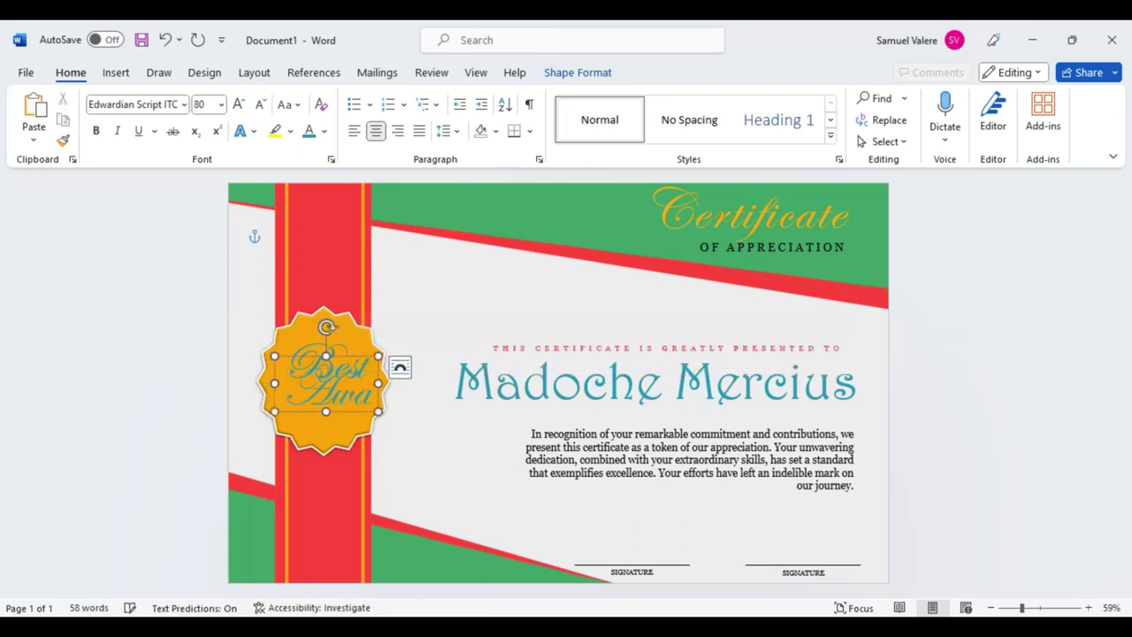
double_click(336, 390)
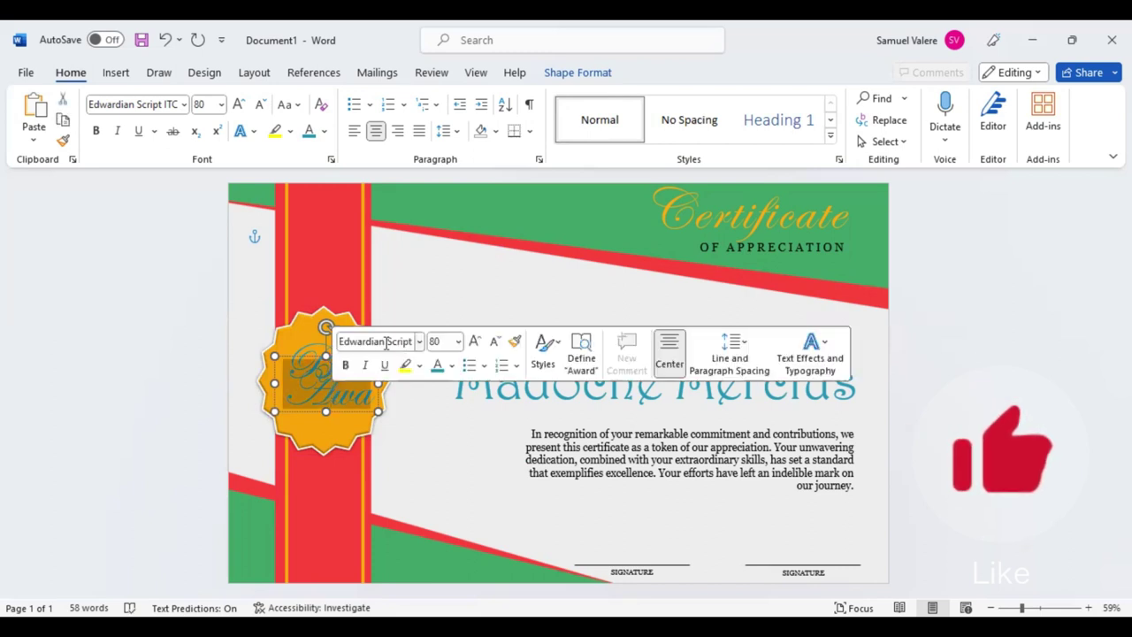
click(384, 341)
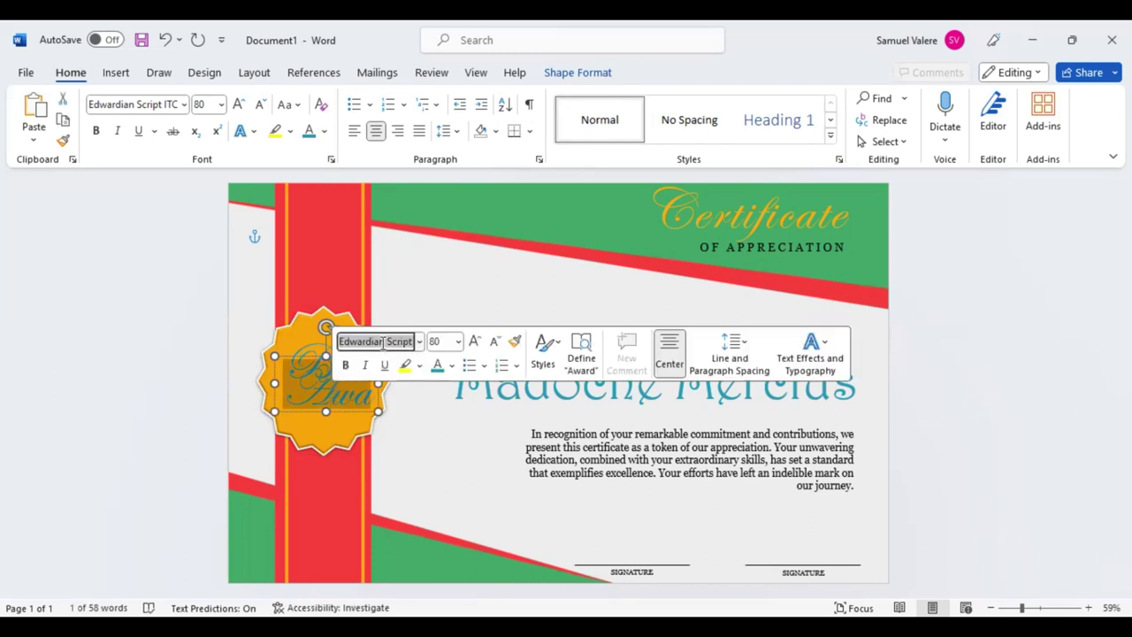
text(Impact)
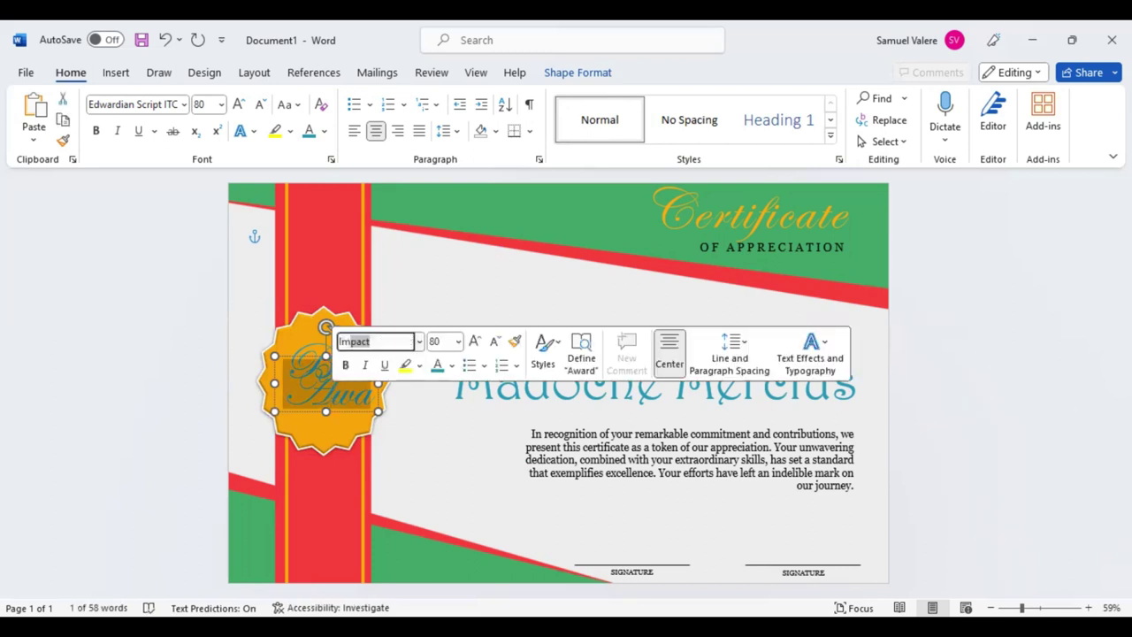
key(Return)
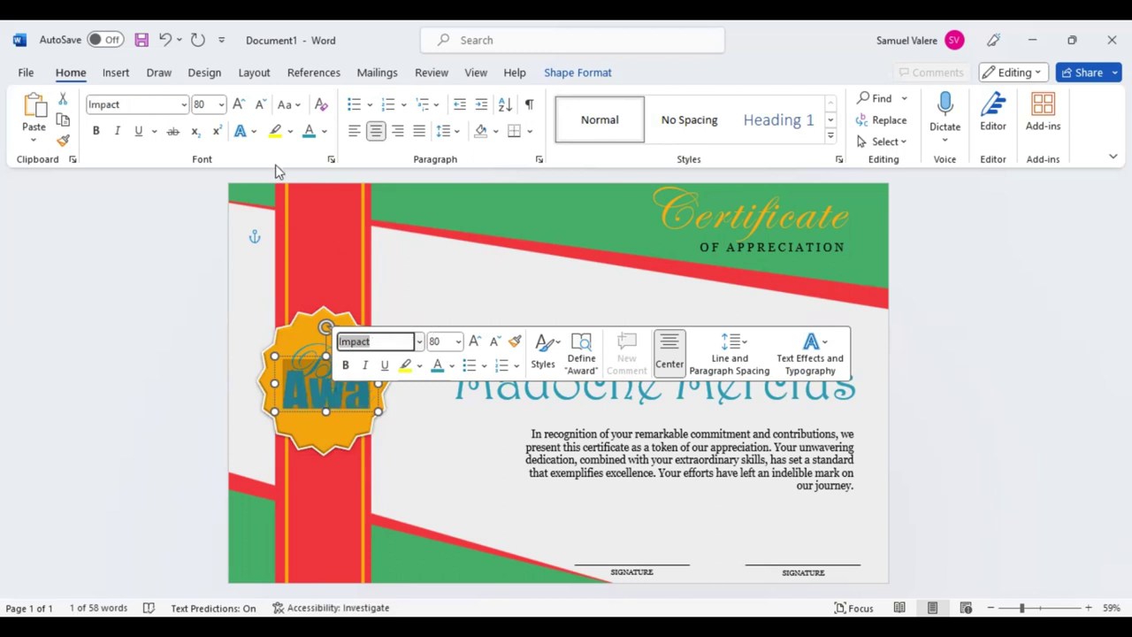
Step: Make the word UPPERCASE at size 72 and widen its text box
click(287, 105)
click(332, 174)
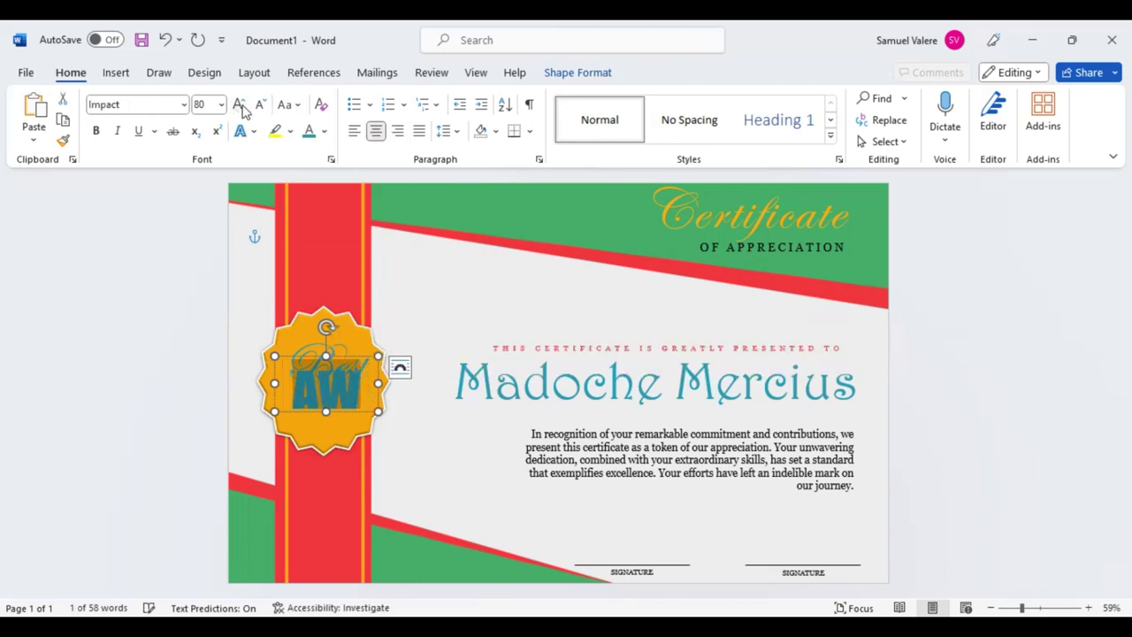
click(260, 104)
click(260, 105)
click(260, 104)
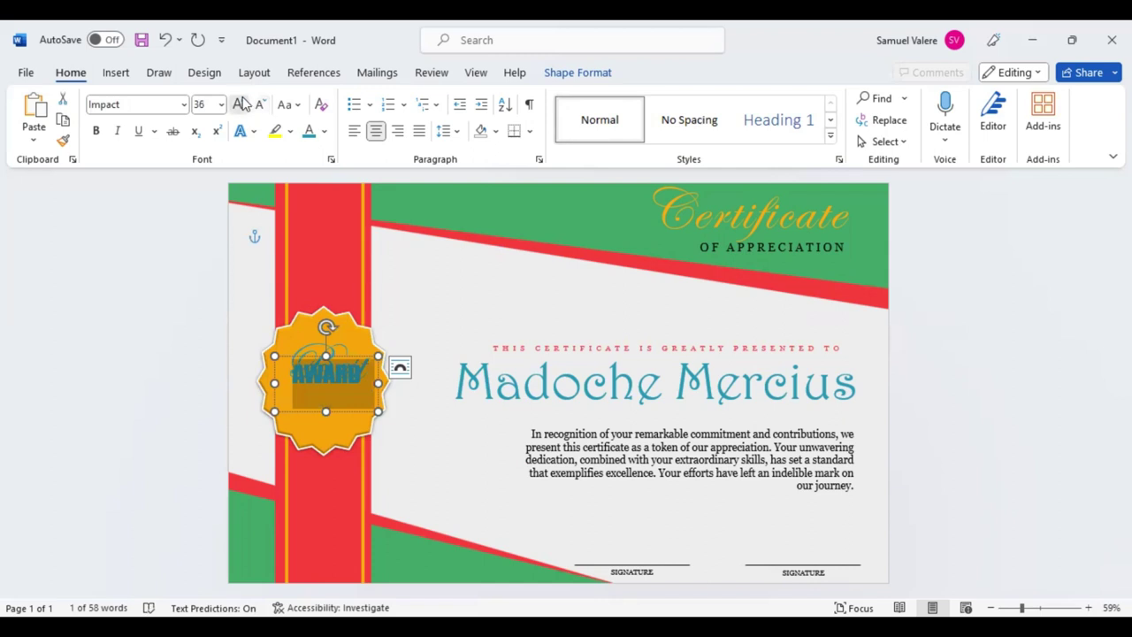
click(241, 104)
click(241, 104)
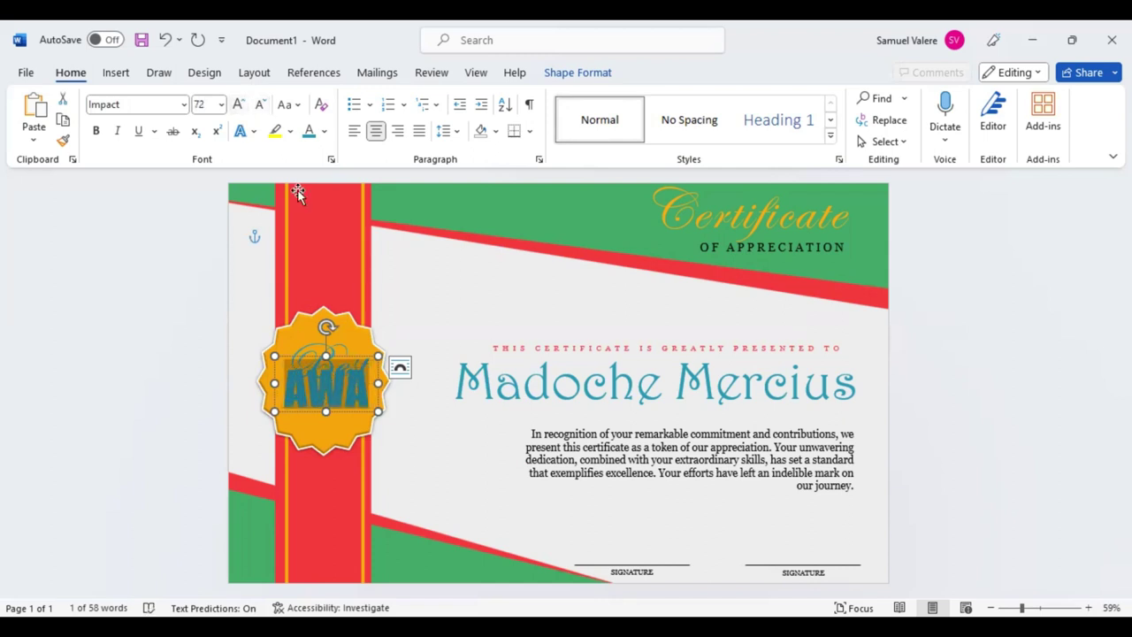
drag(378, 383, 430, 383)
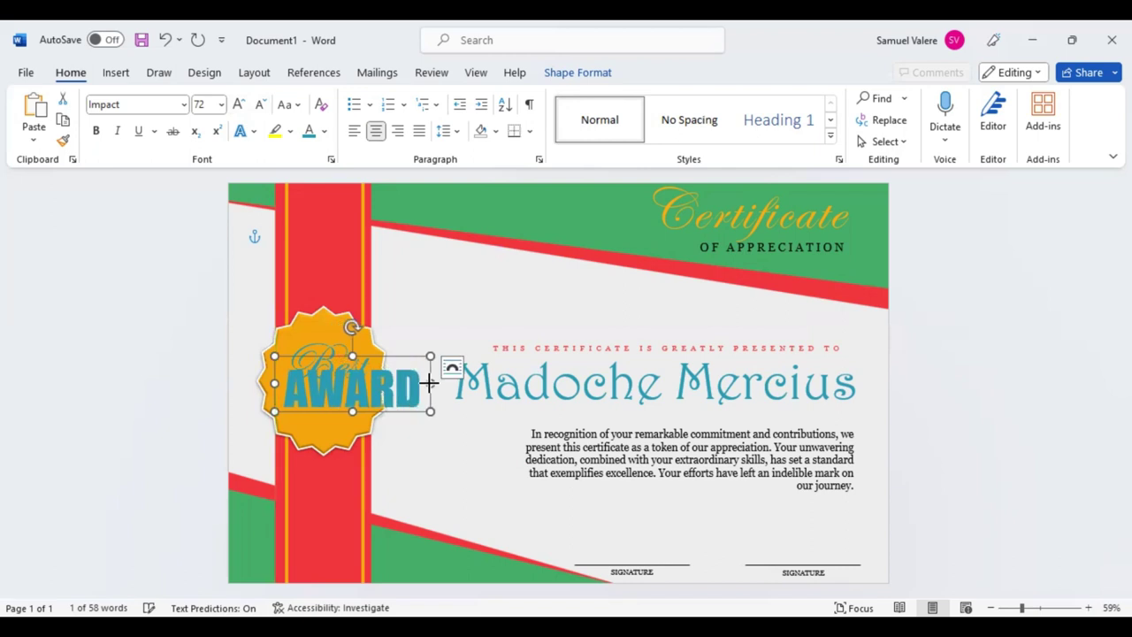
Step: Resize AWARD to 55 pt, trying 48 and 60 on the way
double_click(353, 385)
click(510, 351)
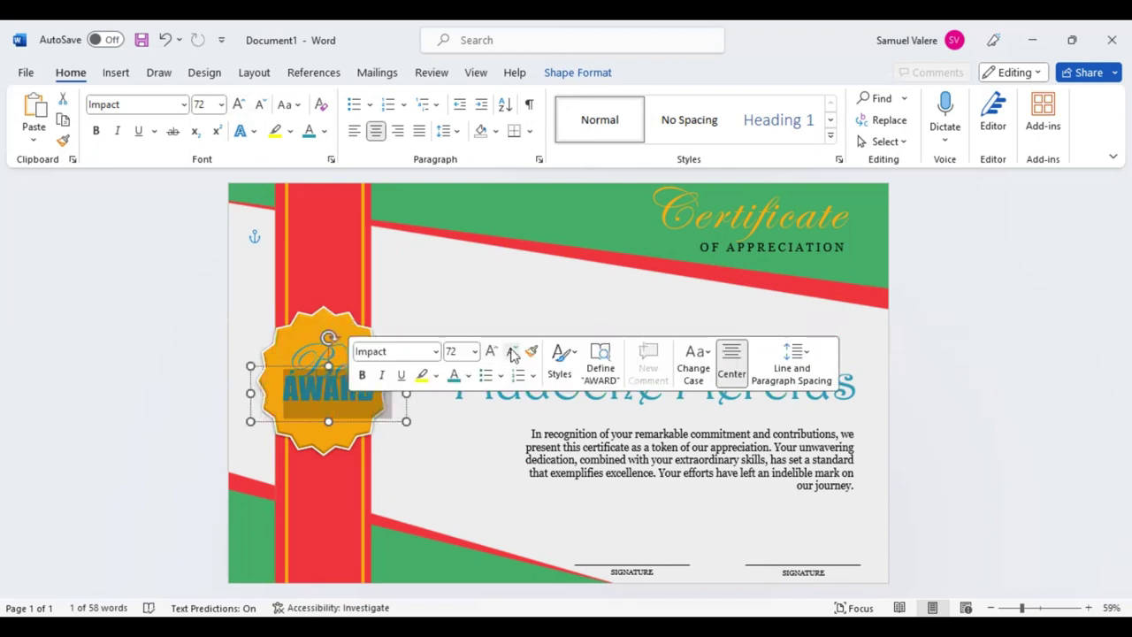
click(461, 351)
text(60)
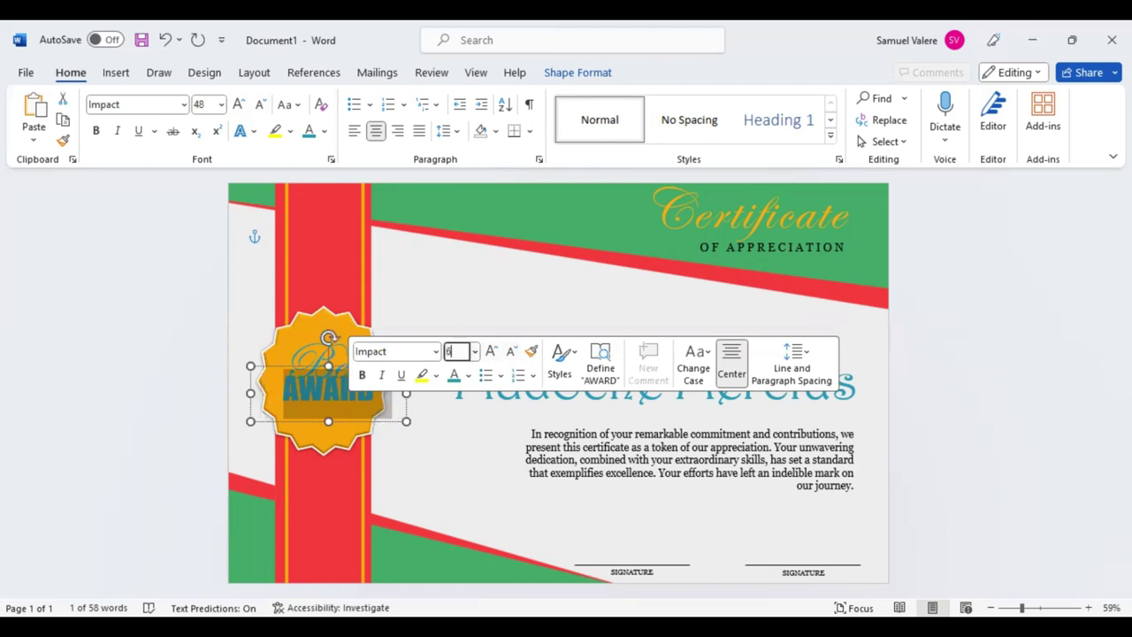
key(Return)
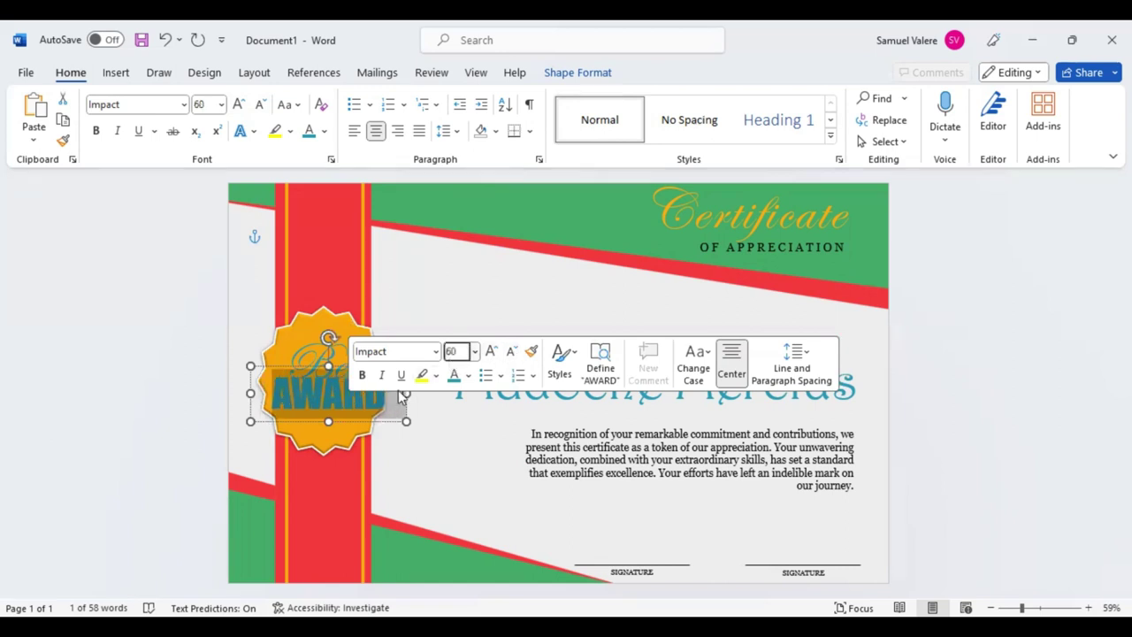
key(Escape)
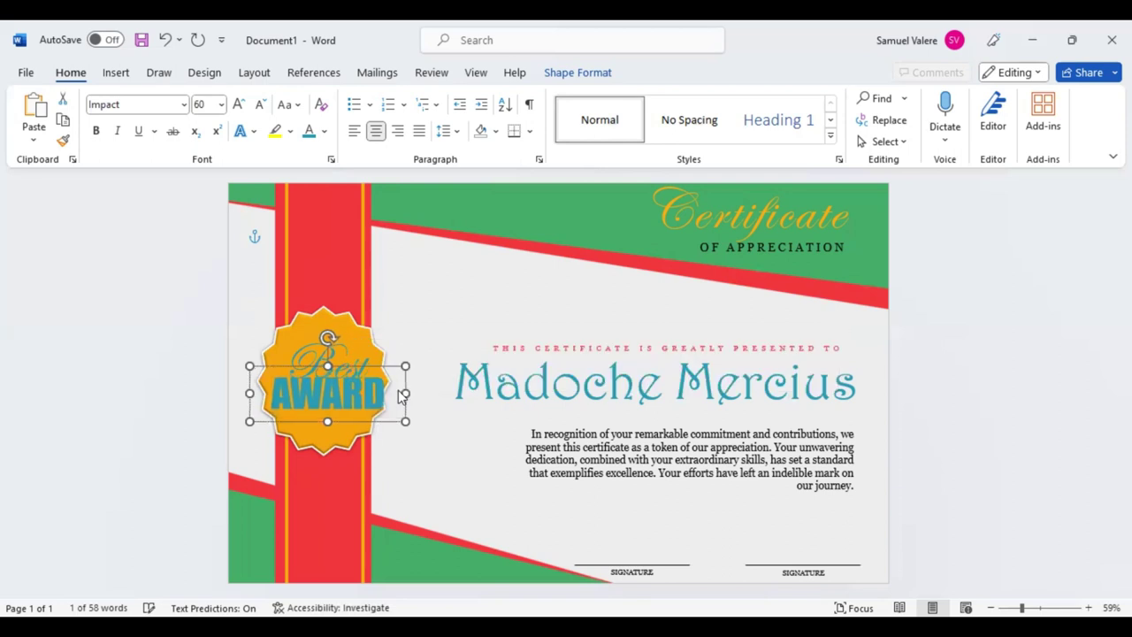
key(Left)
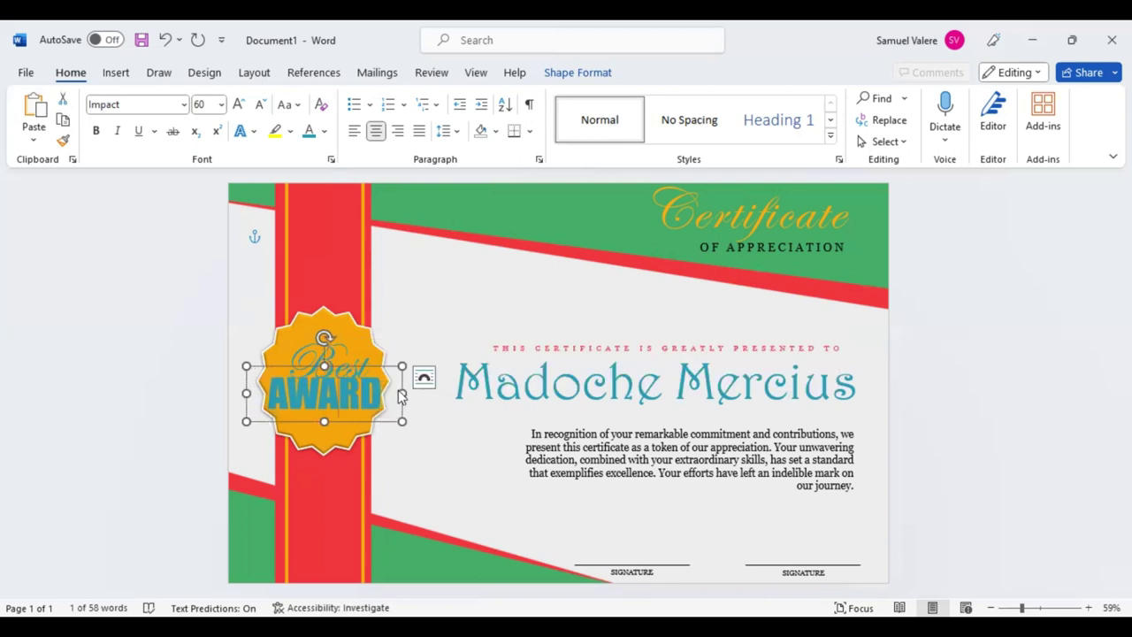
key(ctrl+a)
text(5)
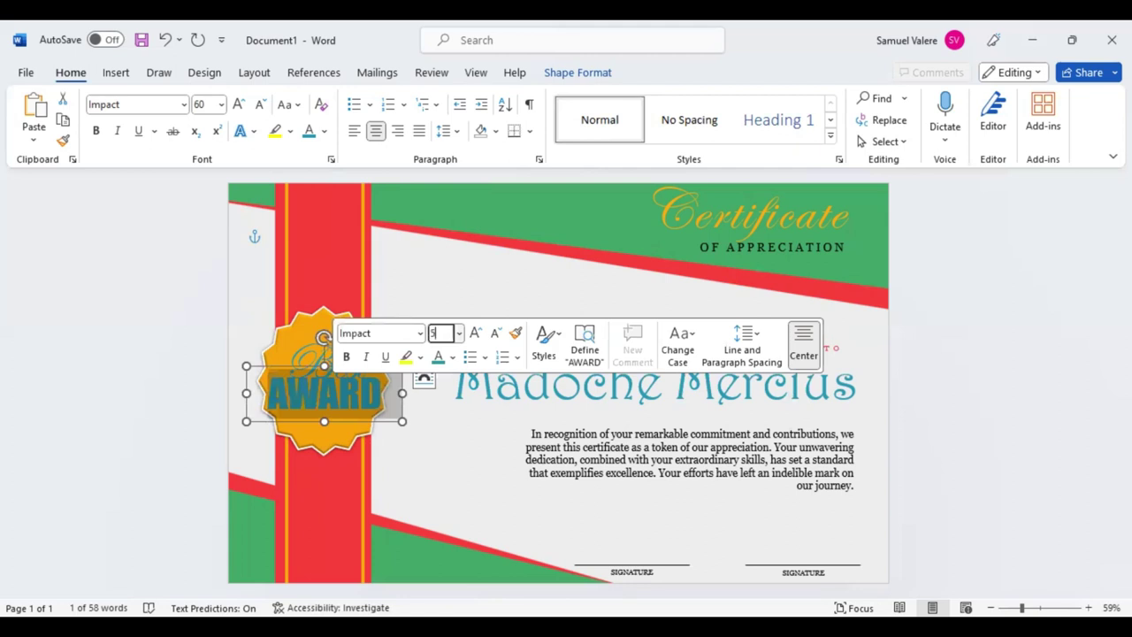
text(7)
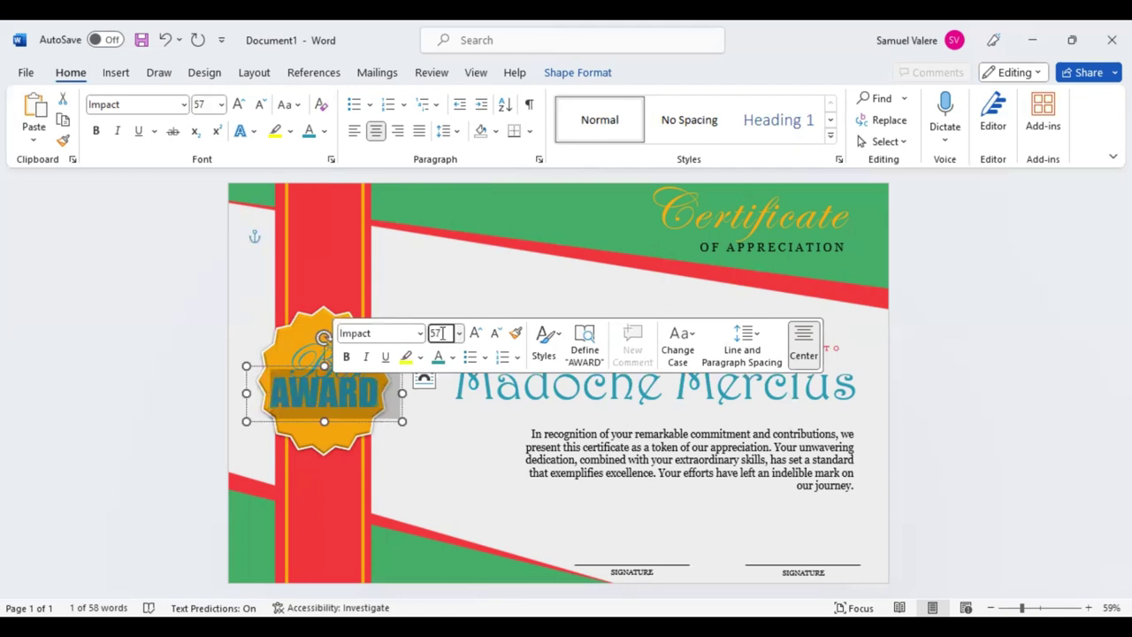
key(BackSpace)
text(5)
key(Return)
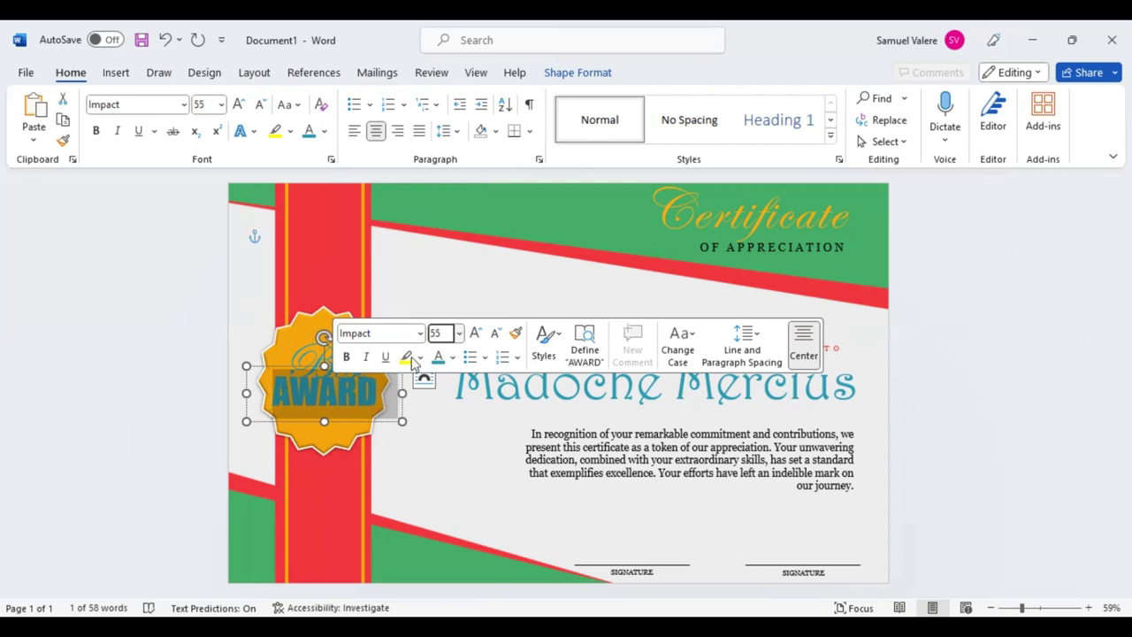
Step: Narrow the AWARD text box and centre it under Best on the badge
drag(402, 392, 368, 394)
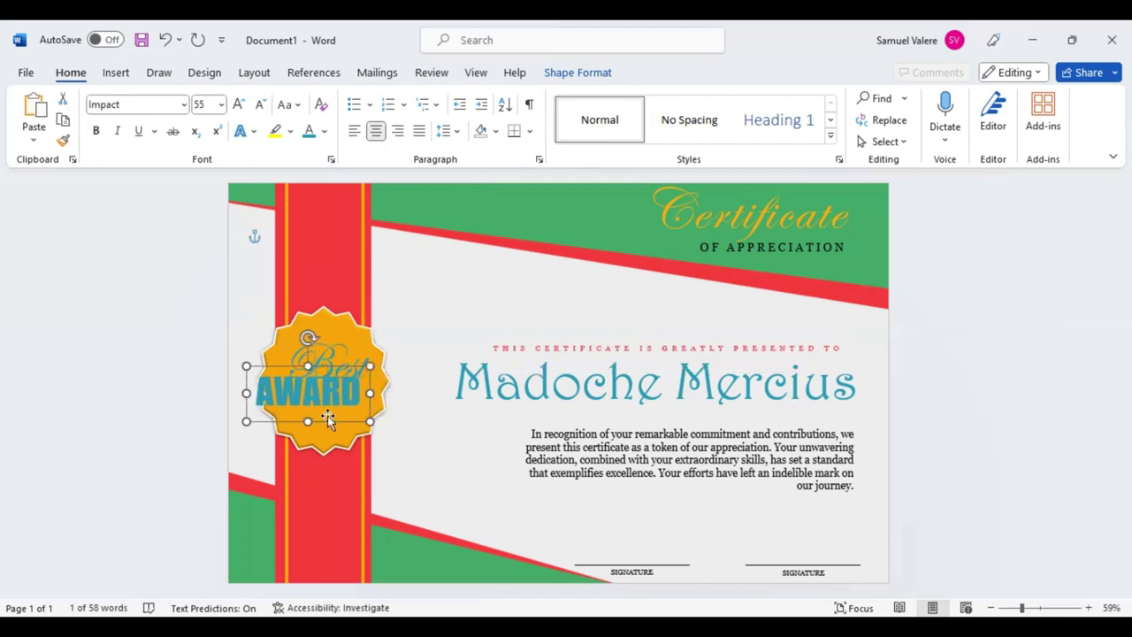
drag(327, 419, 327, 420)
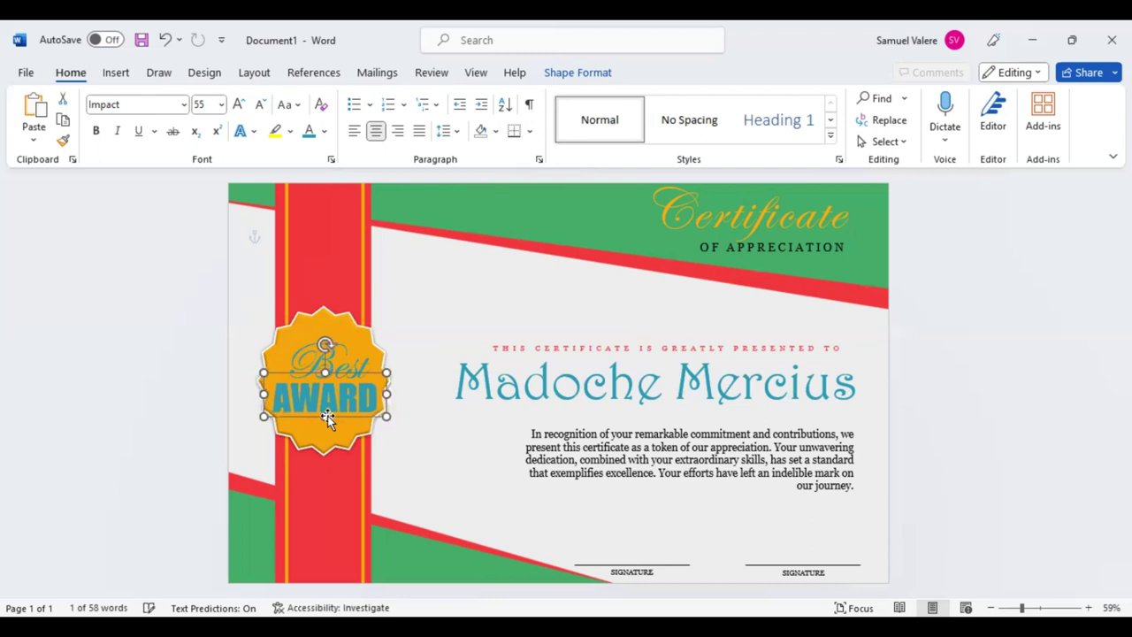
double_click(327, 416)
click(456, 369)
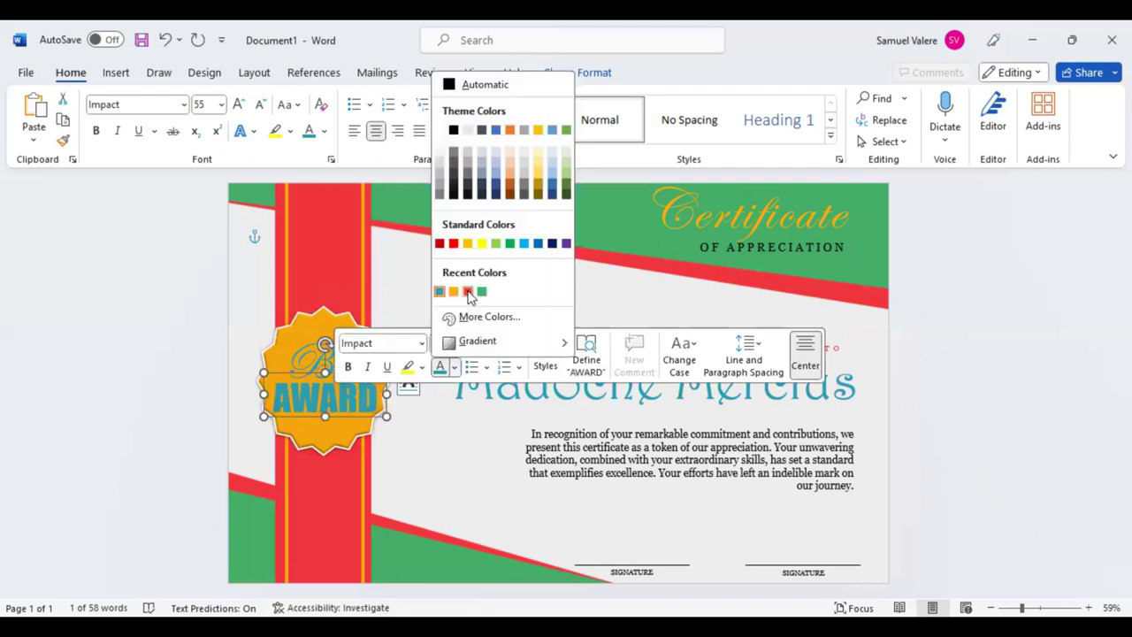